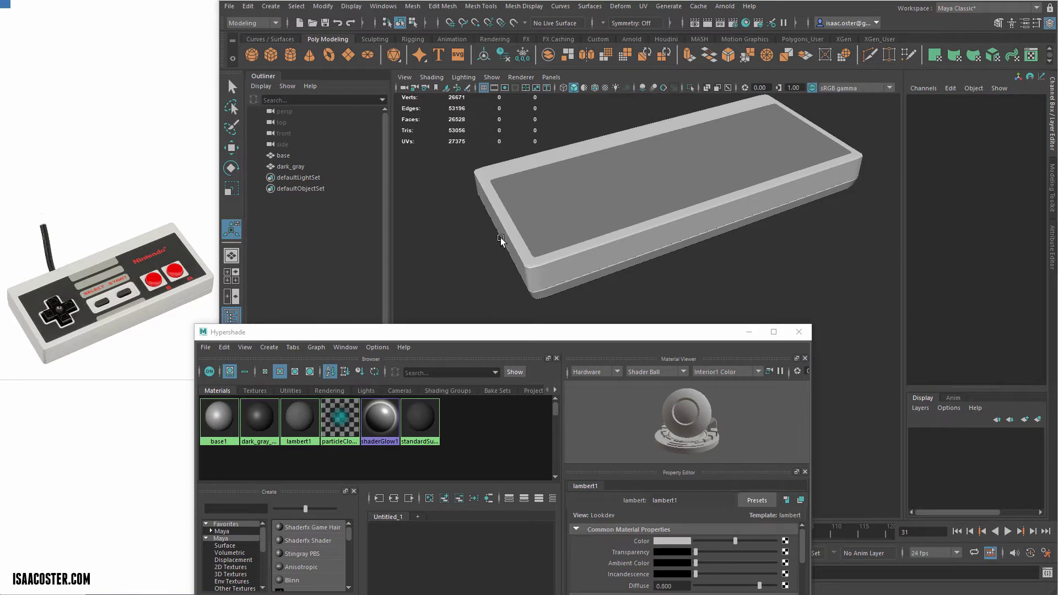
Step: Close the Hypershade window and select the controller base
{"action": "left_click_drag", "start_coordinate": [501, 238], "coordinate": [463, 275], "text": "alt"}
{"action": "left_click_drag", "start_coordinate": [537, 244], "coordinate": [566, 253], "text": "alt"}
{"action": "left_click", "coordinate": [801, 334]}
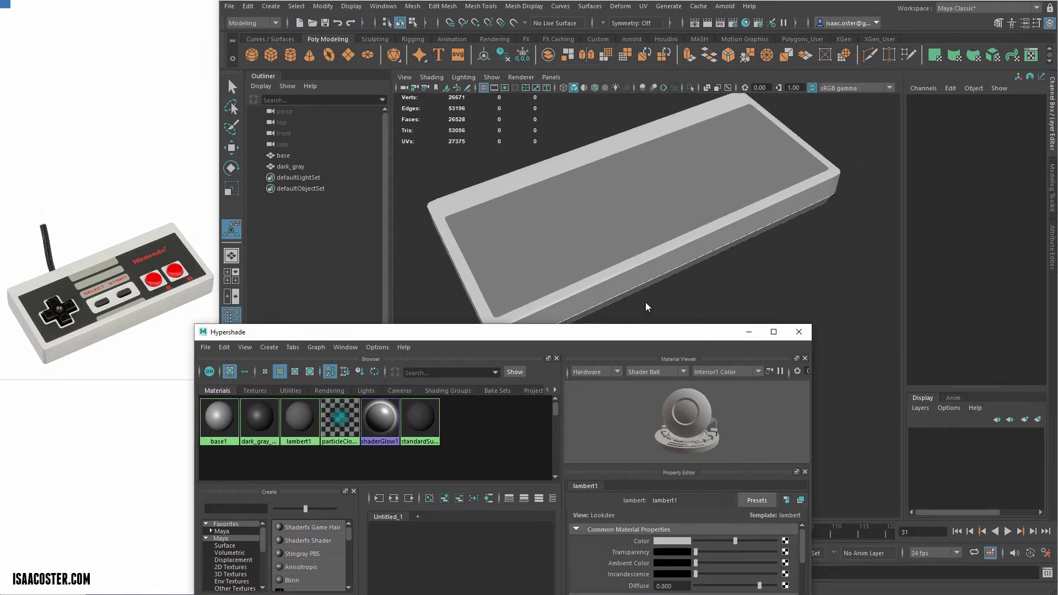
{"action": "left_click_drag", "start_coordinate": [666, 283], "coordinate": [432, 323], "text": "alt"}
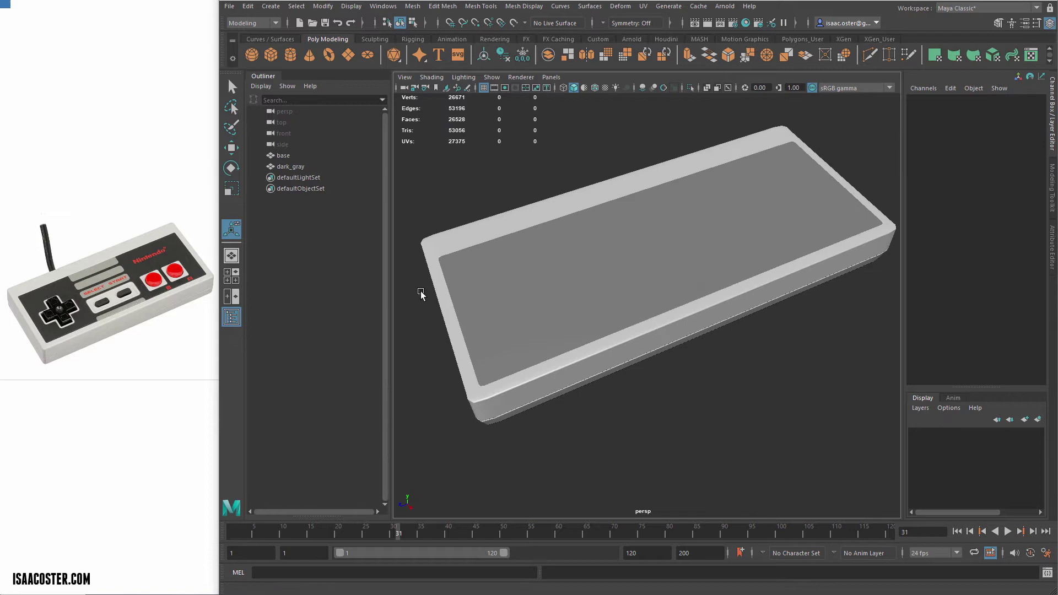
{"action": "left_click", "coordinate": [464, 307]}
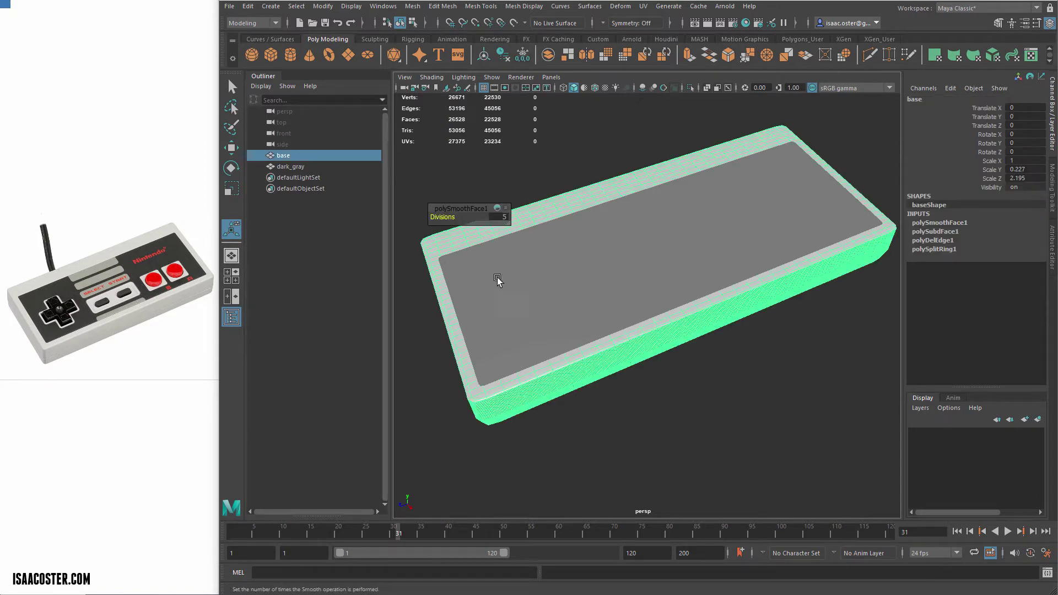
{"action": "left_click_drag", "start_coordinate": [504, 296], "coordinate": [507, 269], "text": "alt"}
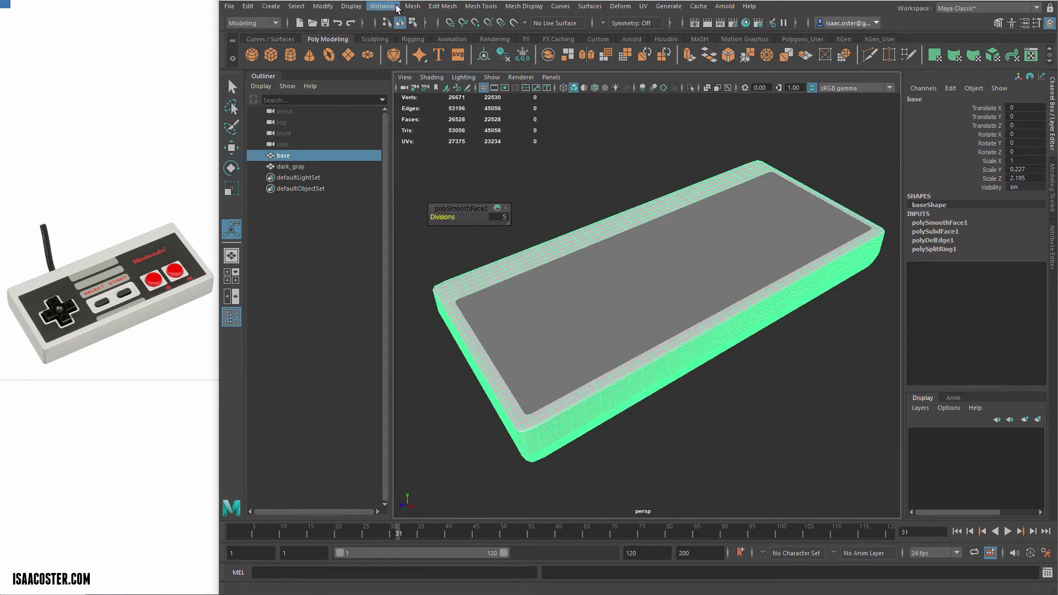
Step: Create a polygon cube and scale it down uniformly to about 0.058
{"action": "left_click", "coordinate": [272, 6]}
{"action": "mouse_move", "coordinate": [336, 45]}
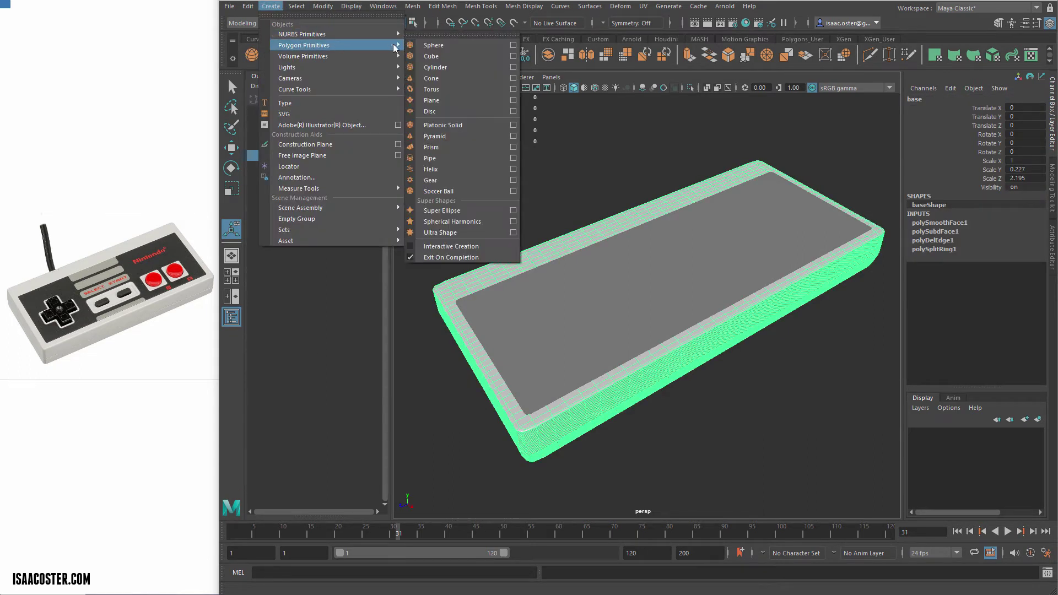
{"action": "left_click", "coordinate": [458, 56]}
{"action": "key", "text": "r"}
{"action": "left_click_drag", "start_coordinate": [673, 276], "coordinate": [531, 296]}
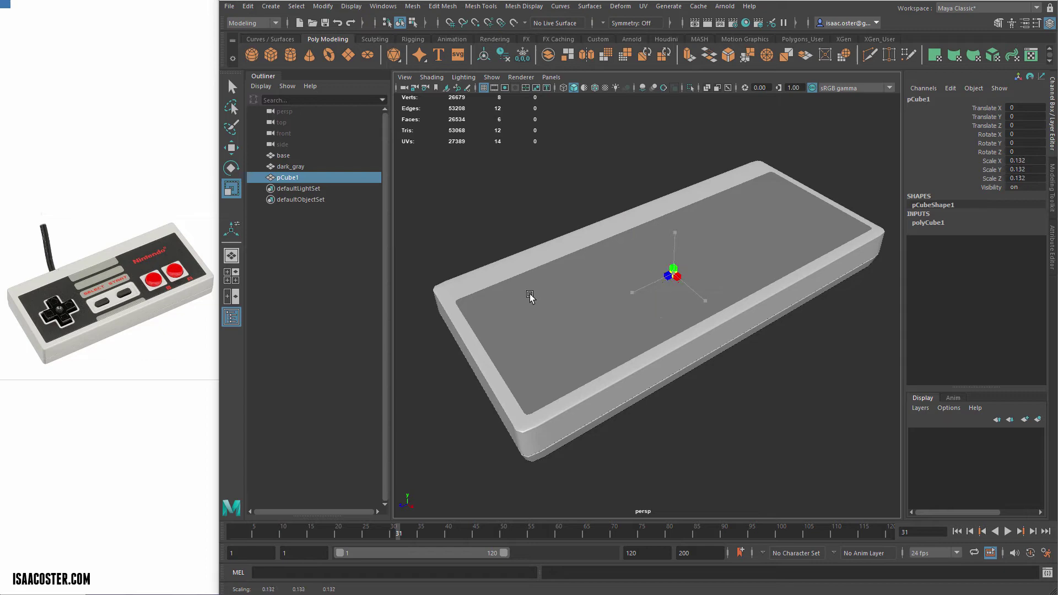
Step: Move the small cube onto the dark gray panel's D-pad area, at about X 0.175, Y 0.129, Z 0.795
{"action": "key", "text": "w"}
{"action": "left_click_drag", "start_coordinate": [675, 228], "coordinate": [676, 202]}
{"action": "left_click_drag", "start_coordinate": [643, 255], "coordinate": [579, 378]}
{"action": "key", "text": "f"}
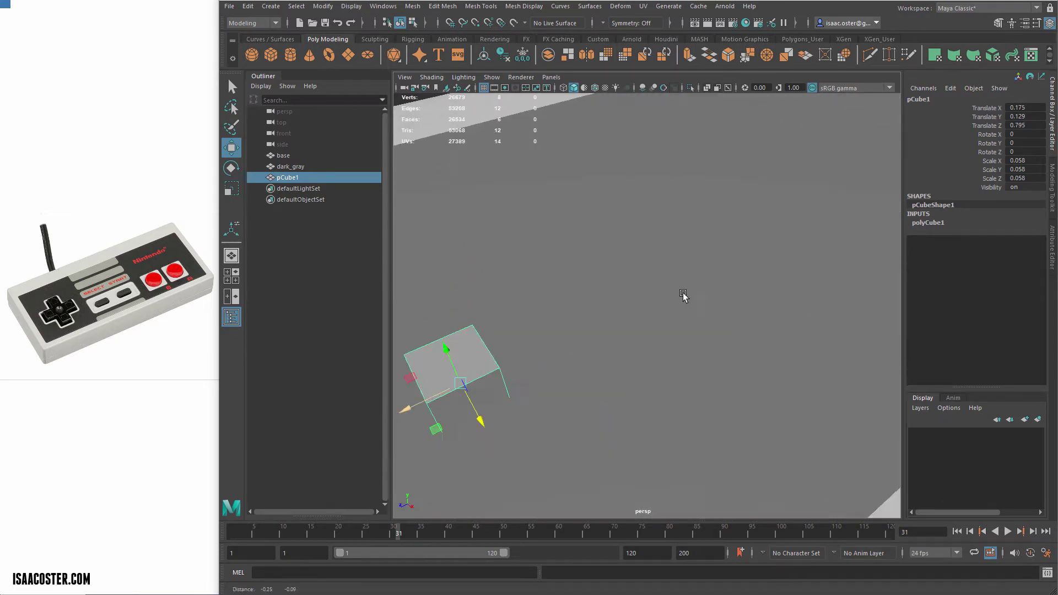
Step: Extrude the small cube's four side faces outward by about 0.126, with Keep Faces Together off, to form a cross
{"action": "right_click_drag", "start_coordinate": [717, 318], "coordinate": [726, 324]}
{"action": "left_click", "coordinate": [647, 318]}
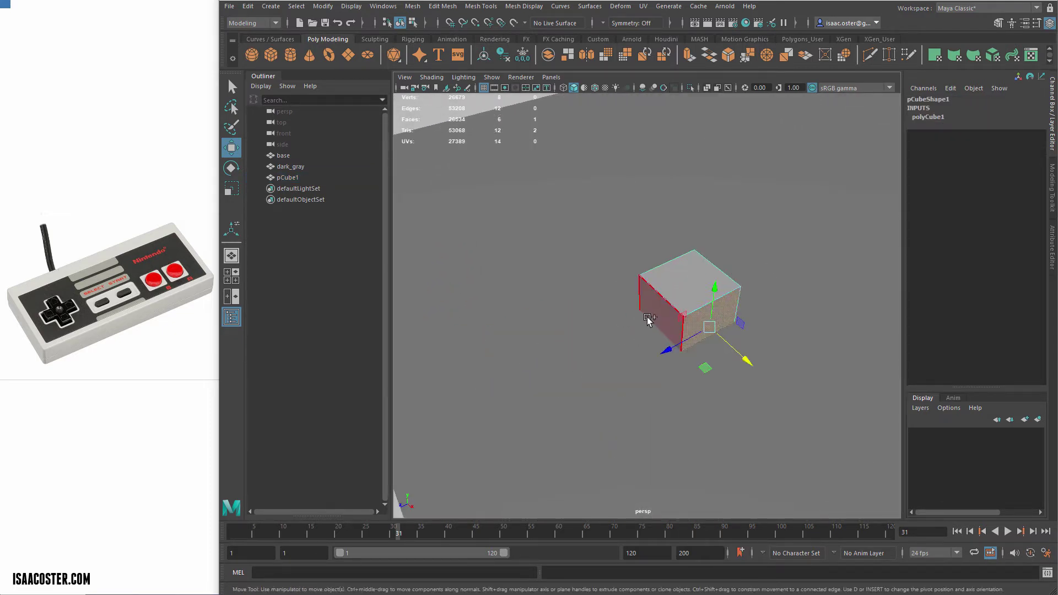
{"action": "left_click", "coordinate": [656, 308], "text": "shift"}
{"action": "key", "text": "f"}
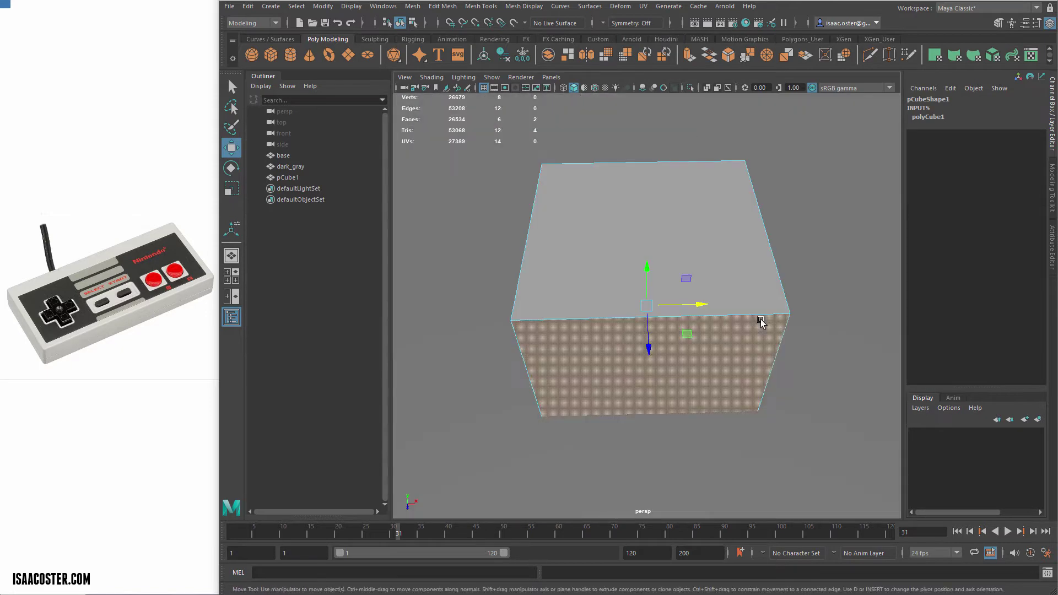
{"action": "left_click_drag", "start_coordinate": [542, 328], "coordinate": [611, 327], "text": "alt"}
{"action": "left_click", "coordinate": [569, 336], "text": "shift"}
{"action": "left_click_drag", "start_coordinate": [565, 352], "coordinate": [629, 350], "text": "alt"}
{"action": "right_click_drag", "start_coordinate": [628, 349], "coordinate": [543, 347], "text": "alt"}
{"action": "left_click_drag", "start_coordinate": [543, 367], "coordinate": [556, 352], "text": "alt"}
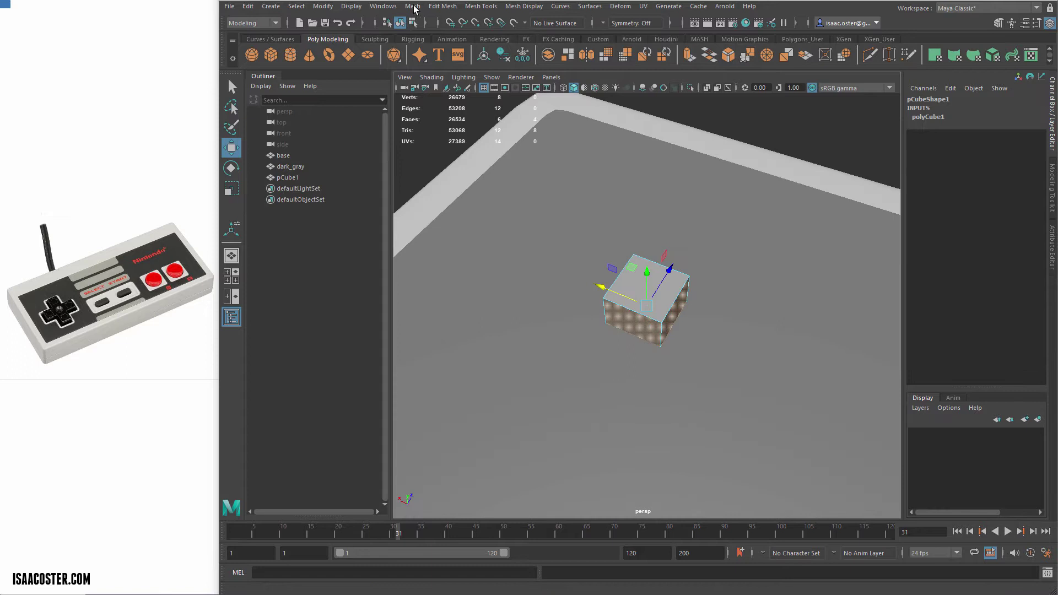
{"action": "left_click", "coordinate": [456, 7]}
{"action": "left_click", "coordinate": [457, 111]}
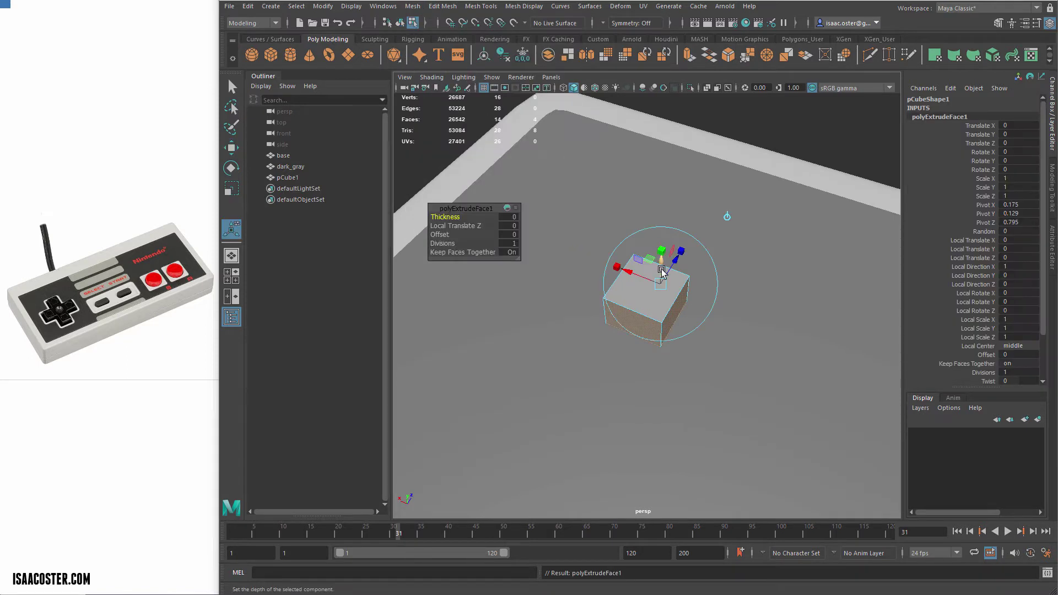
{"action": "left_click_drag", "start_coordinate": [675, 262], "coordinate": [738, 197]}
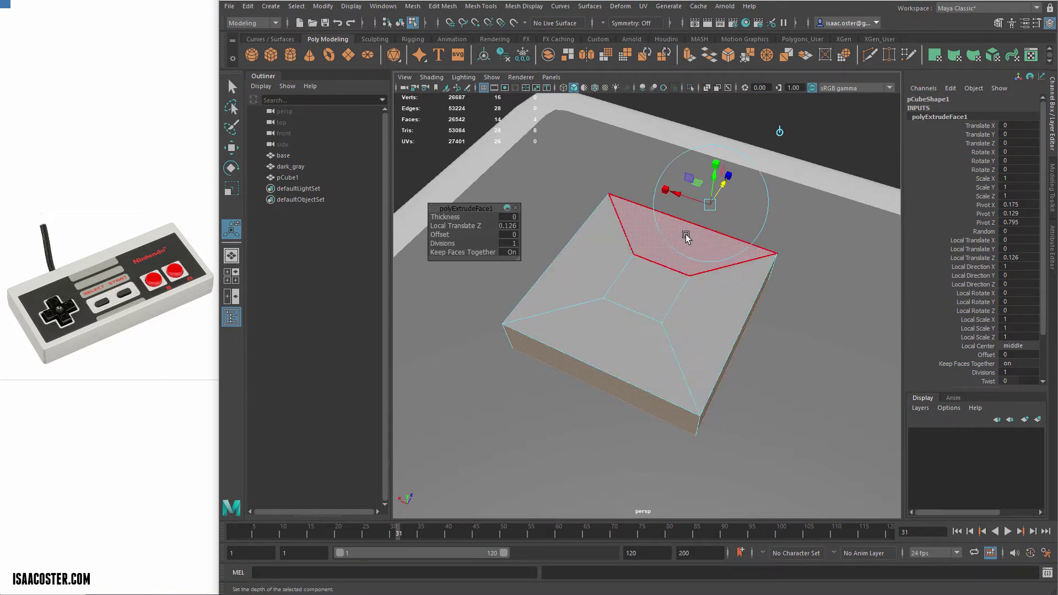
{"action": "left_click", "coordinate": [510, 252]}
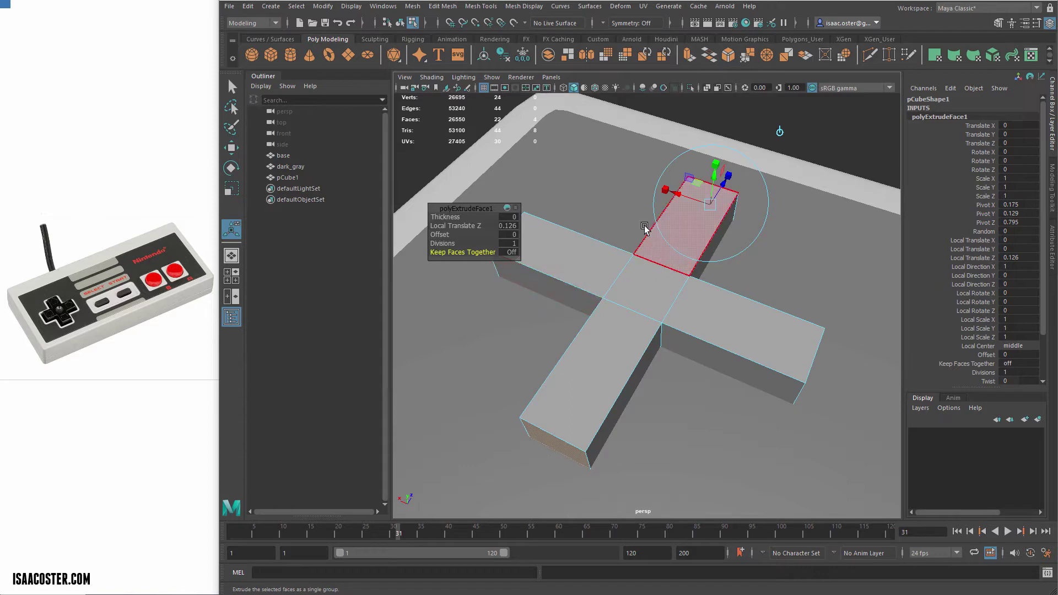
Step: Shorten the extruded cross arms to a local Z translation of about 0.056 and leave the extrude manipulator
{"action": "left_click_drag", "start_coordinate": [724, 178], "coordinate": [699, 226]}
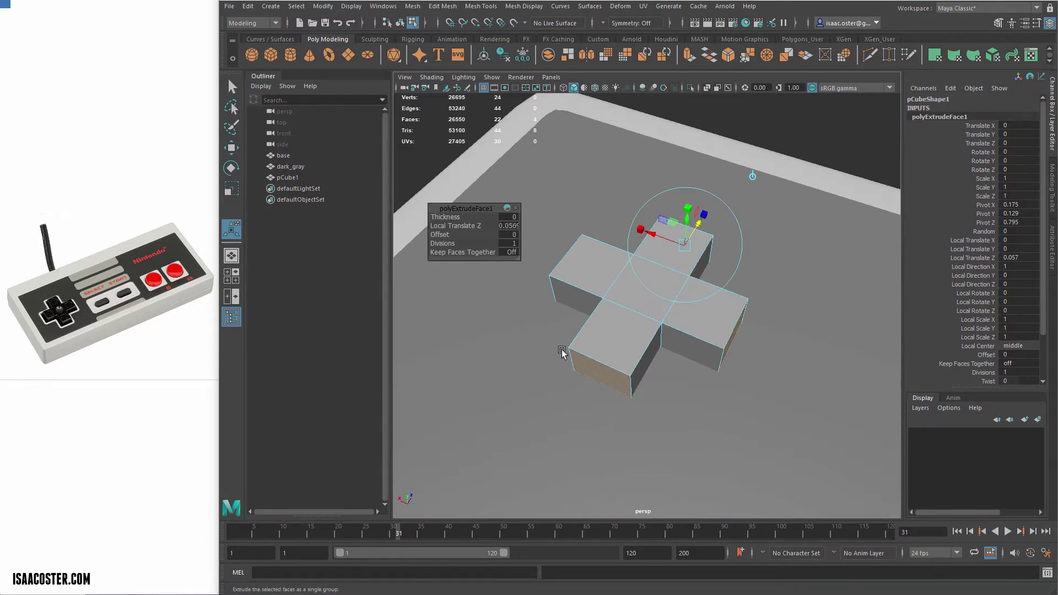
{"action": "left_click_drag", "start_coordinate": [722, 380], "coordinate": [671, 386], "text": "alt"}
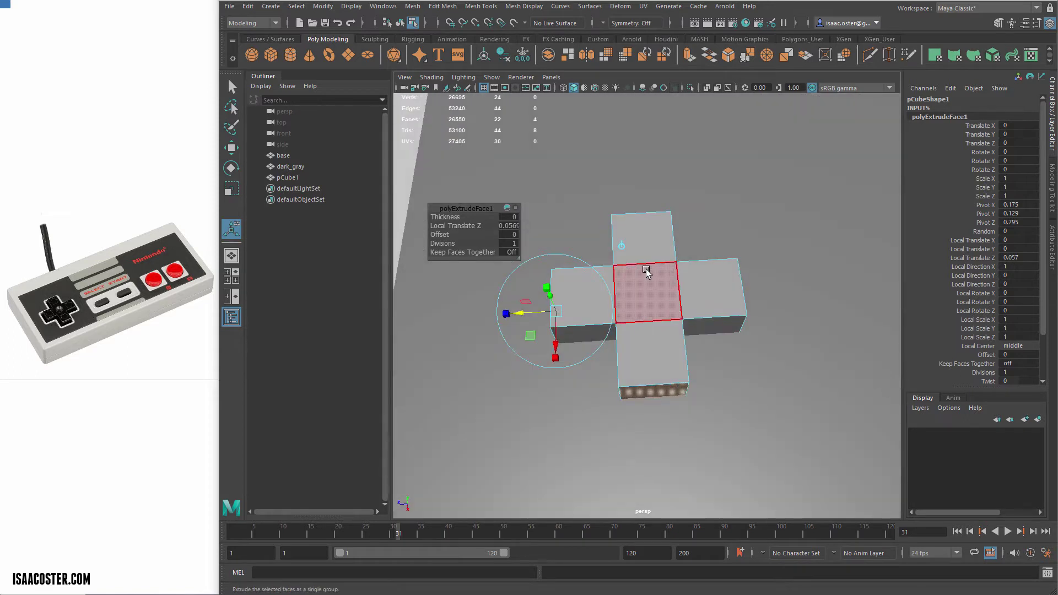
{"action": "left_click_drag", "start_coordinate": [673, 366], "coordinate": [689, 329], "text": "alt"}
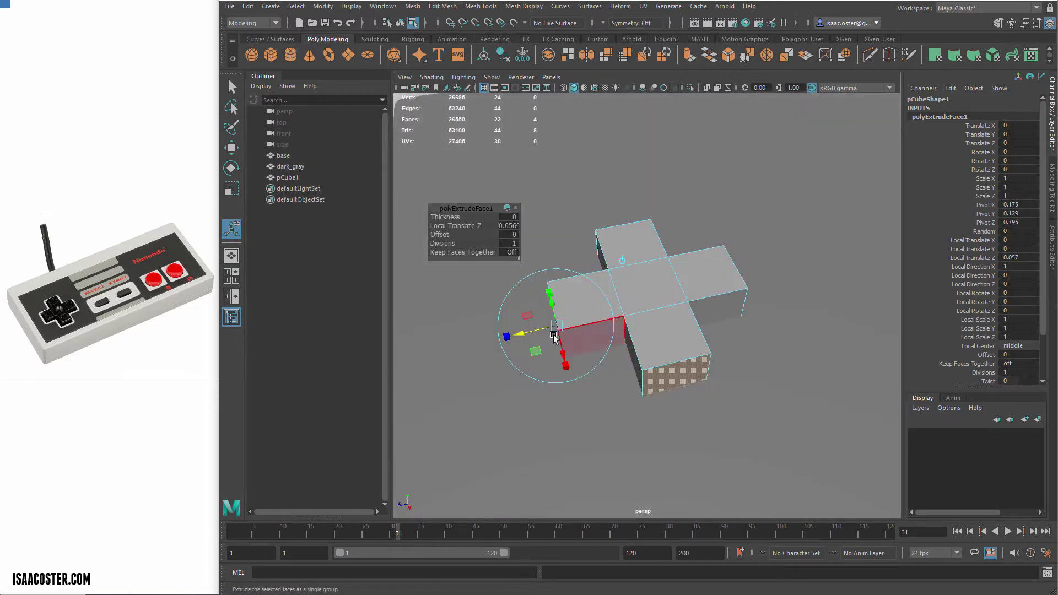
{"action": "mouse_move", "coordinate": [519, 334]}
{"action": "left_mouse_down"}
{"action": "mouse_move", "coordinate": [470, 344]}
{"action": "mouse_move", "coordinate": [555, 329]}
{"action": "mouse_move", "coordinate": [521, 337]}
{"action": "left_mouse_up"}
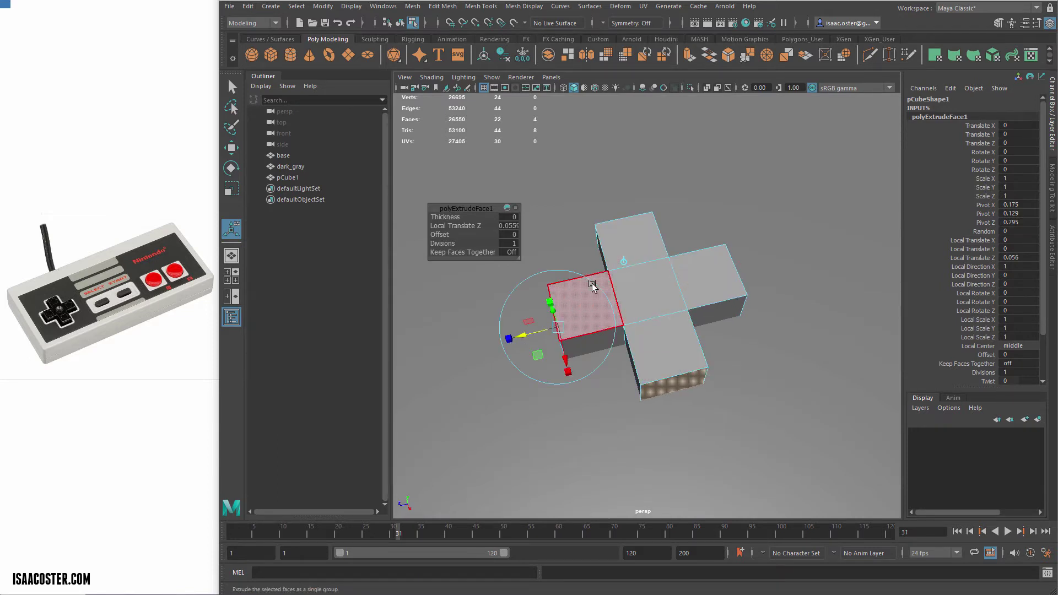
{"action": "left_click_drag", "start_coordinate": [765, 346], "coordinate": [767, 389], "text": "alt"}
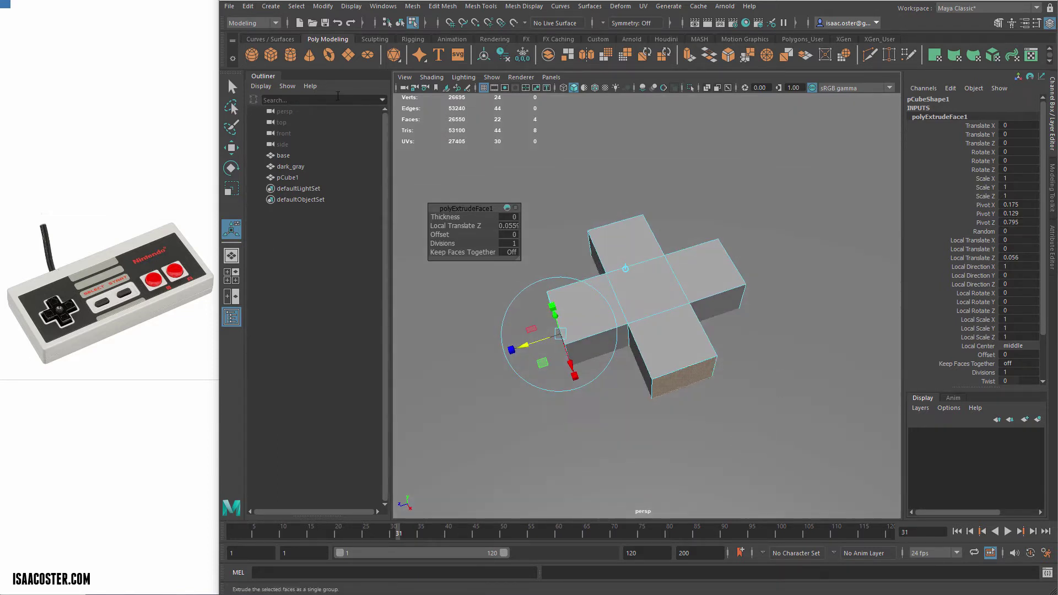
{"action": "left_click", "coordinate": [230, 88]}
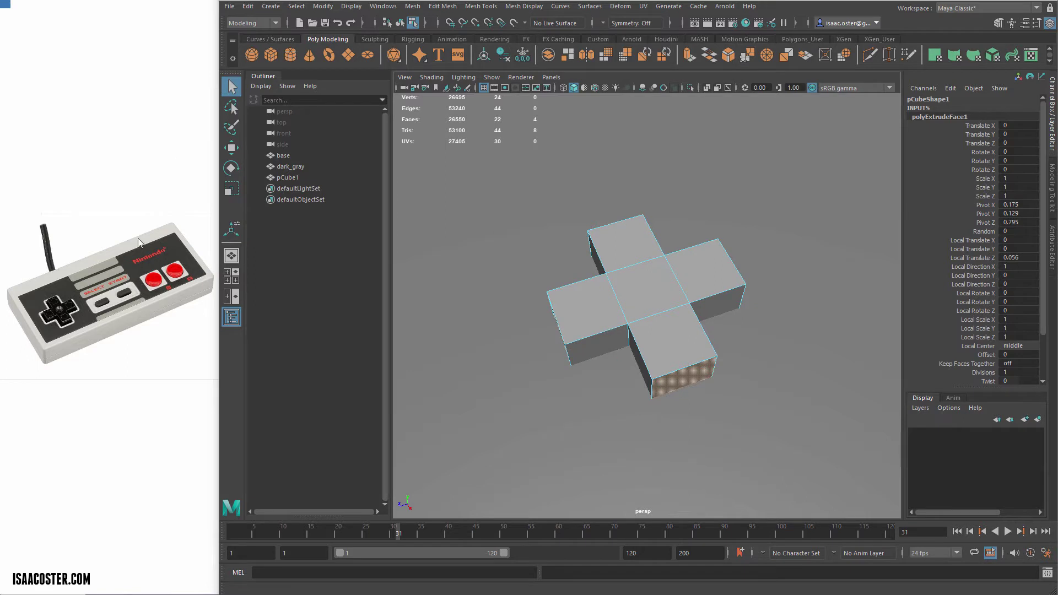
Step: Enlarge the controller reference photo around the D-pad to examine its shape and proportions
{"action": "left_click", "coordinate": [169, 32]}
{"action": "left_click_drag", "start_coordinate": [6, 24], "coordinate": [47, 35]}
{"action": "left_click_drag", "start_coordinate": [201, 221], "coordinate": [241, 241]}
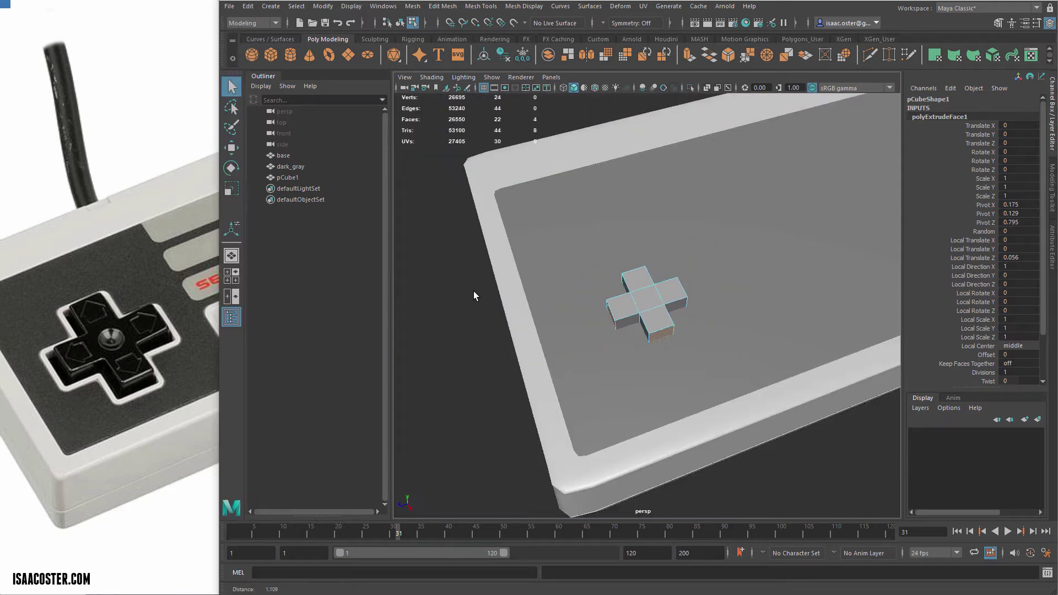
Step: Return to object selection and scale the D-pad cross up uniformly to about 0.098
{"action": "left_click_drag", "start_coordinate": [474, 291], "coordinate": [517, 355], "text": "alt"}
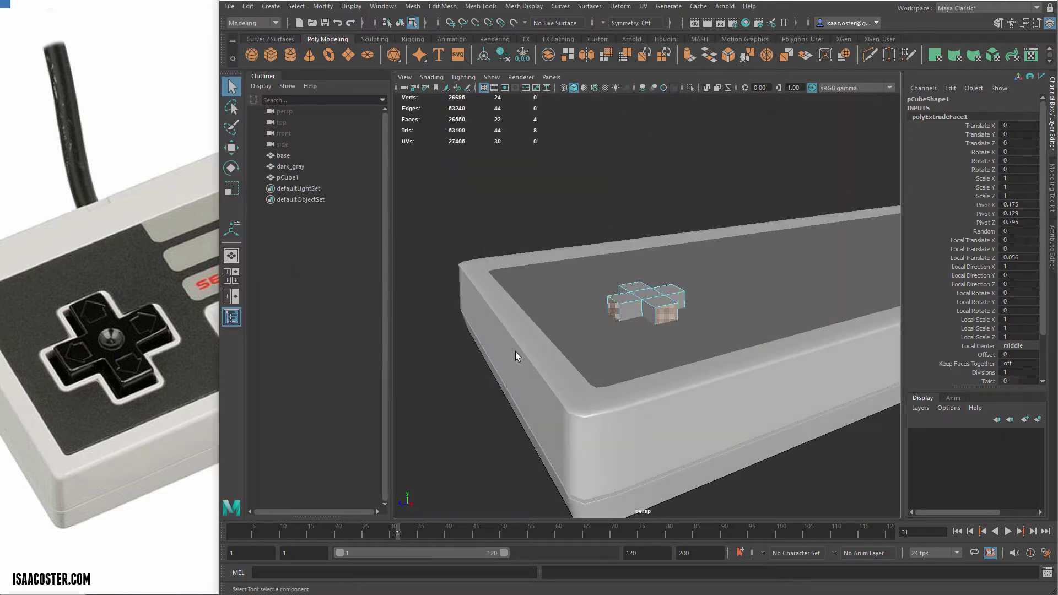
{"action": "left_click", "coordinate": [549, 433]}
{"action": "left_click_drag", "start_coordinate": [562, 392], "coordinate": [573, 427], "text": "alt"}
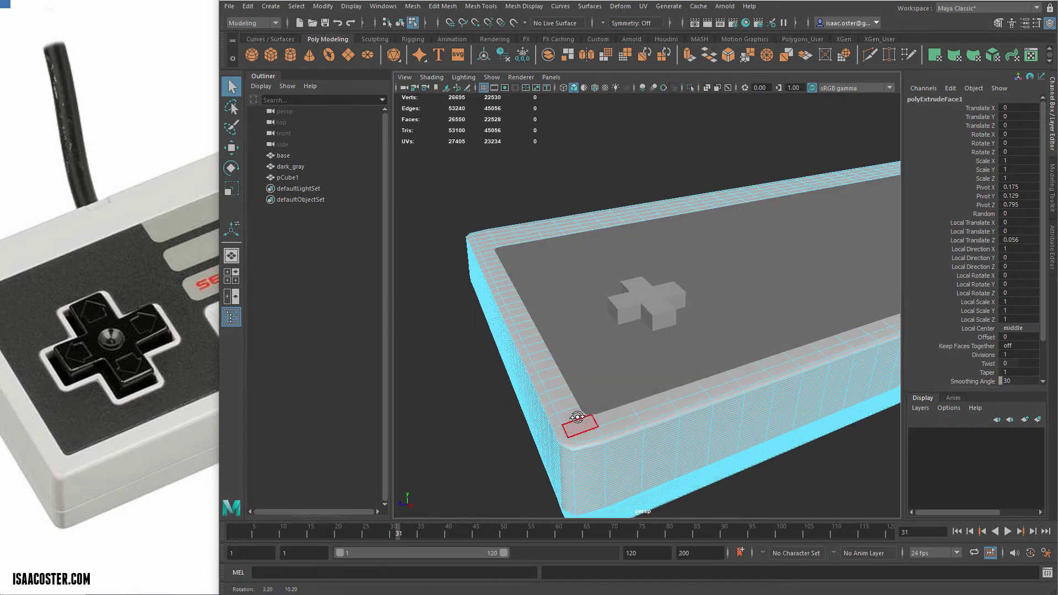
{"action": "left_click", "coordinate": [415, 338]}
{"action": "key", "text": "F8"}
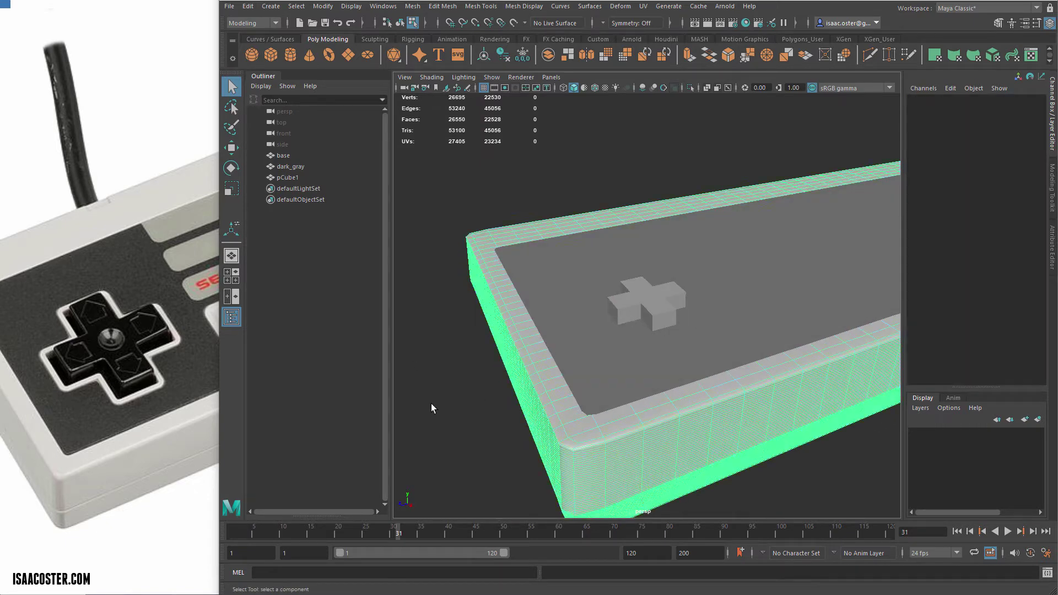
{"action": "left_click", "coordinate": [634, 303]}
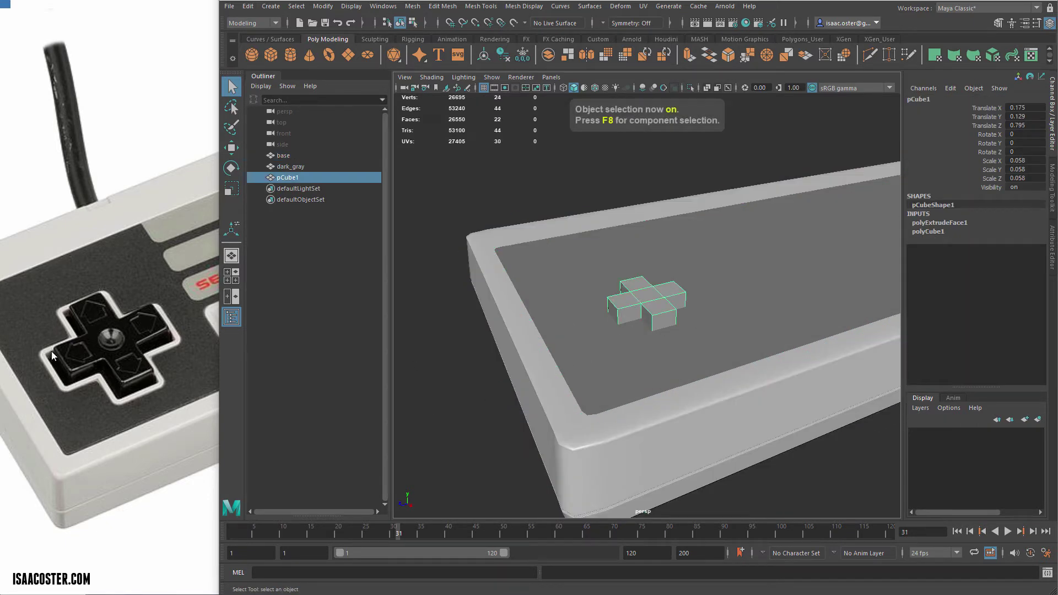
{"action": "left_click_drag", "start_coordinate": [609, 281], "coordinate": [619, 317], "text": "alt"}
{"action": "right_click_drag", "start_coordinate": [618, 317], "coordinate": [486, 357], "text": "alt"}
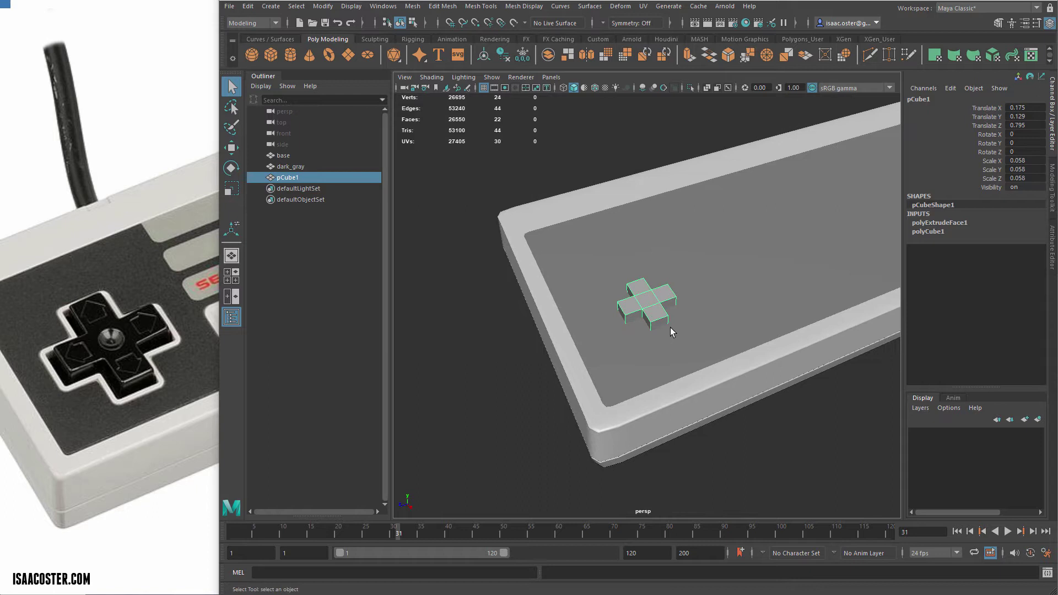
{"action": "right_click_drag", "start_coordinate": [670, 327], "coordinate": [680, 309], "text": "alt"}
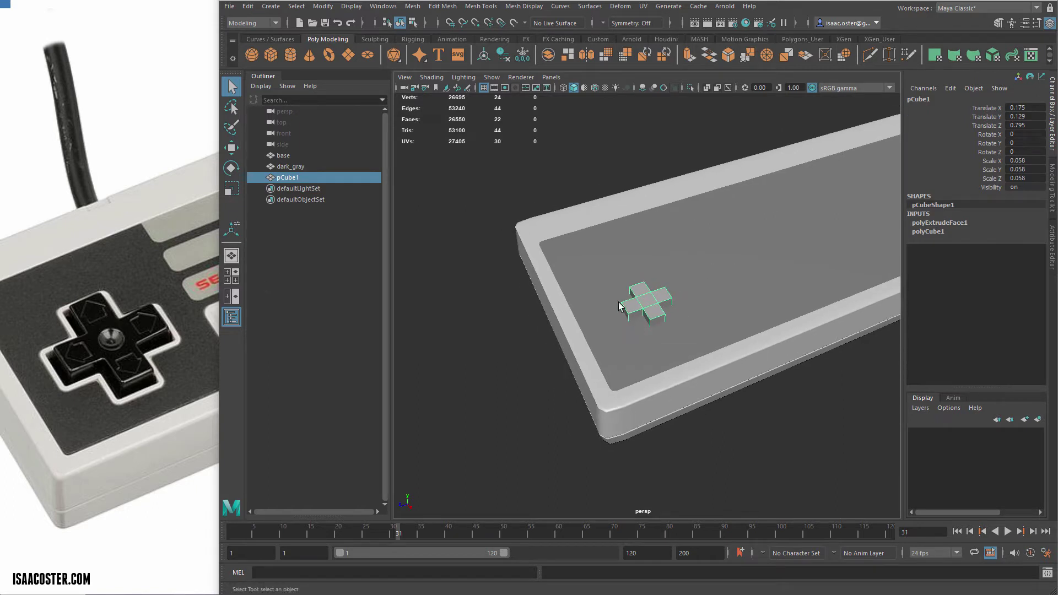
{"action": "key", "text": "r"}
{"action": "left_click_drag", "start_coordinate": [646, 305], "coordinate": [673, 308]}
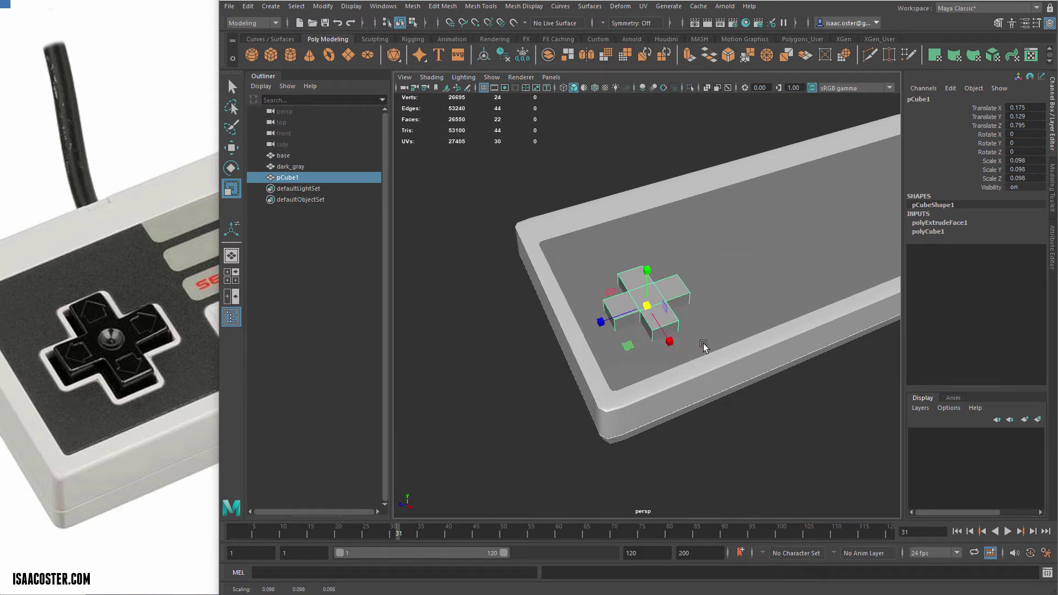
Step: Group the base, the dark gray panel and the D-pad cross together
{"action": "left_click_drag", "start_coordinate": [704, 345], "coordinate": [583, 301], "text": "alt"}
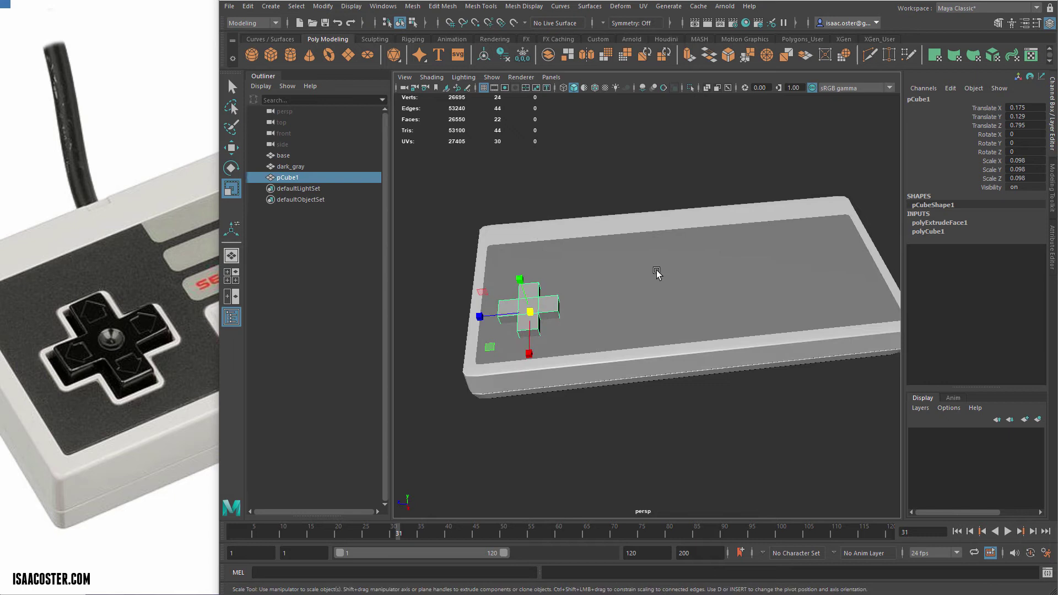
{"action": "mouse_move", "coordinate": [657, 272]}
{"action": "left_mouse_down", "text": "alt"}
{"action": "mouse_move", "coordinate": [685, 267]}
{"action": "mouse_move", "coordinate": [670, 287]}
{"action": "left_mouse_up", "text": "alt"}
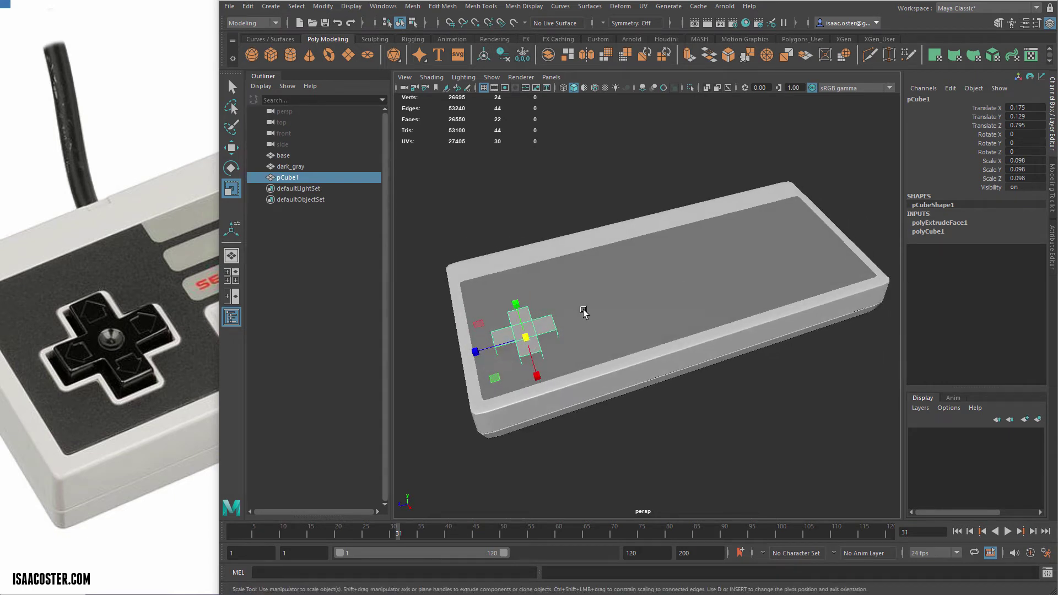
{"action": "left_click_drag", "start_coordinate": [610, 274], "coordinate": [562, 283], "text": "alt"}
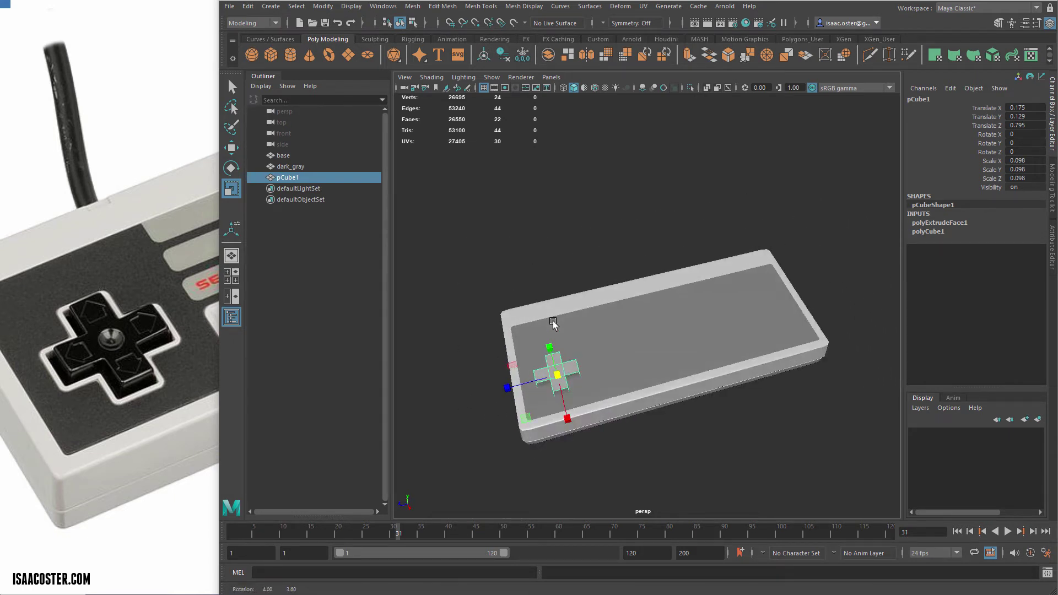
{"action": "left_click", "coordinate": [593, 236]}
{"action": "left_click_drag", "start_coordinate": [454, 272], "coordinate": [706, 490]}
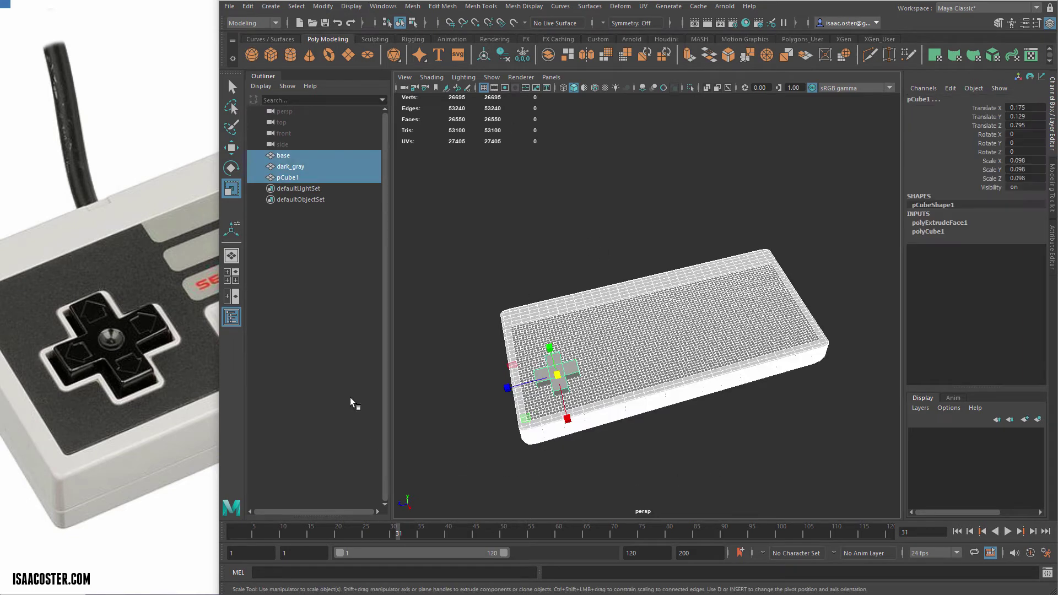
{"action": "key", "text": "ctrl+g"}
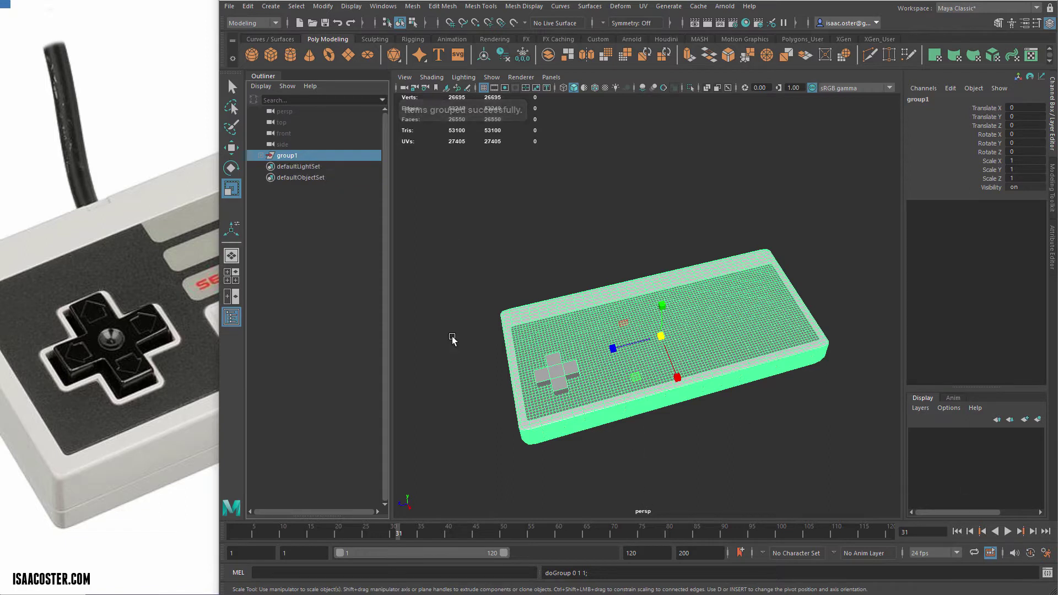
Step: Rename the new group to controller and hide it
{"action": "double_click", "coordinate": [287, 157]}
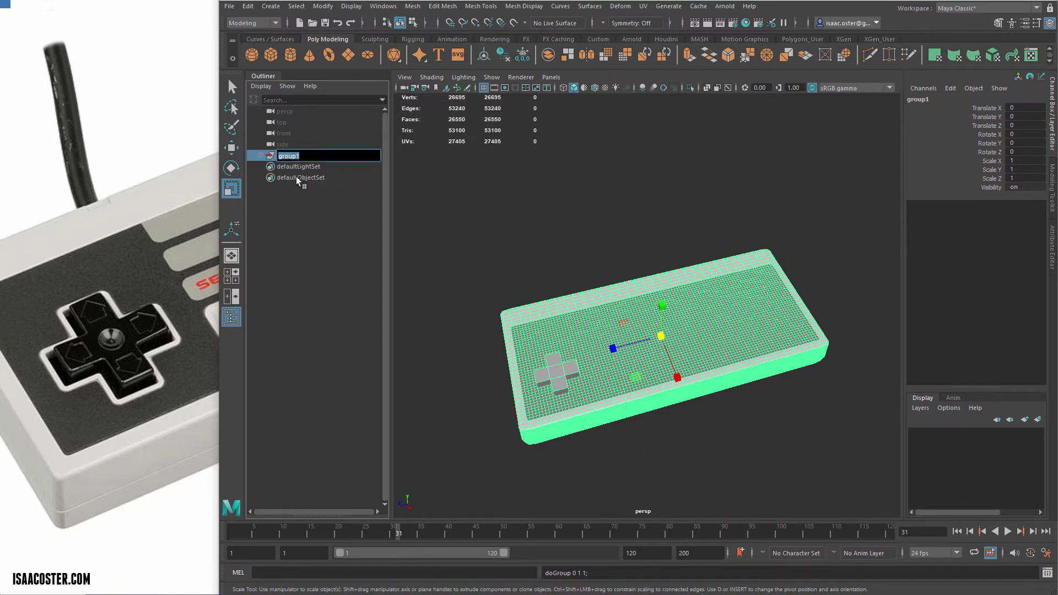
{"action": "type", "text": "controller"}
{"action": "key", "text": "Return"}
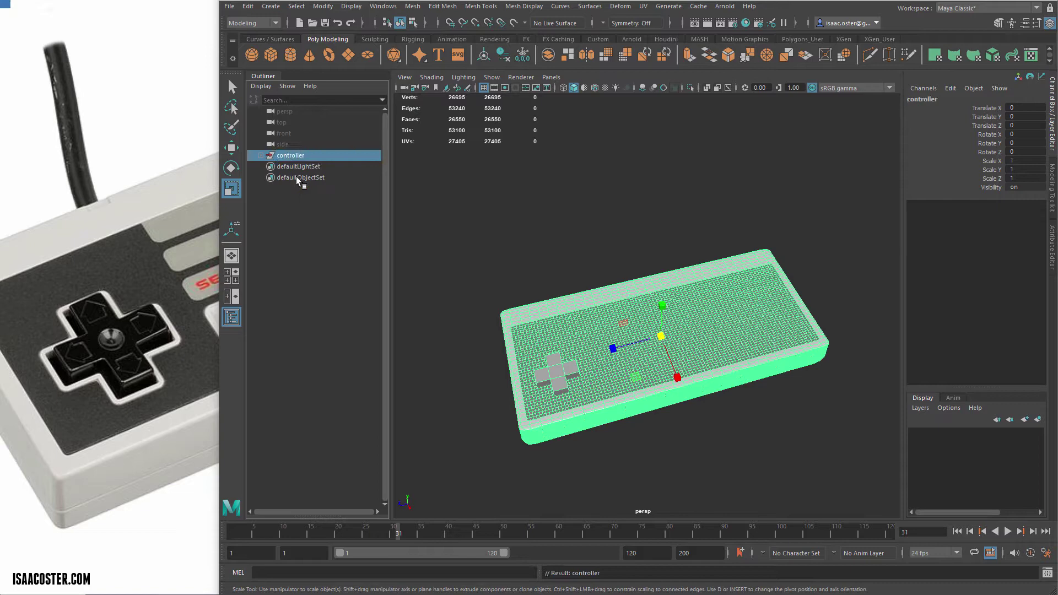
{"action": "key", "text": "ctrl+h"}
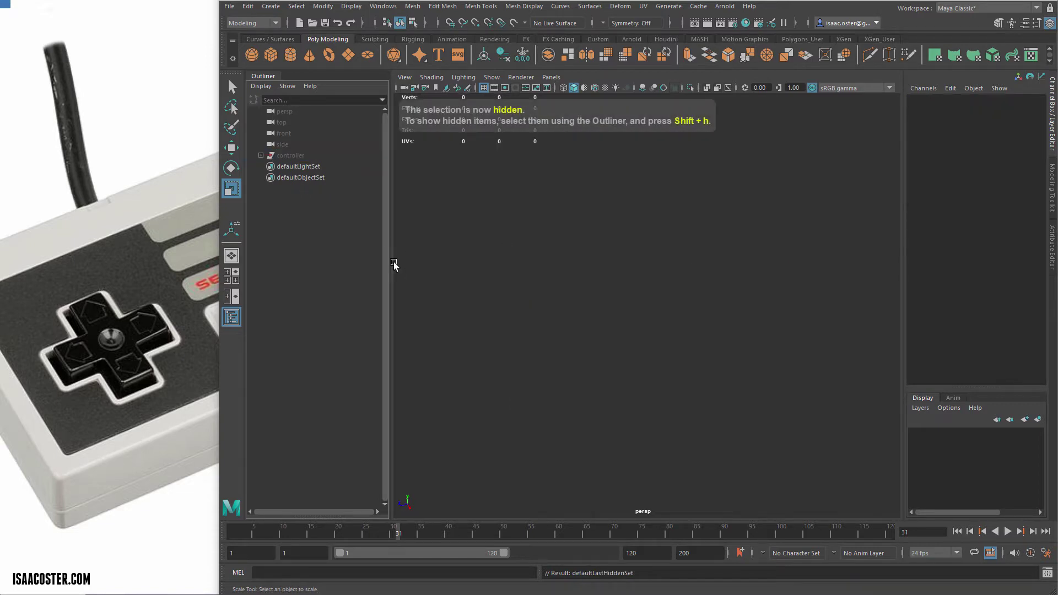
Step: Reveal the hidden controller group in the viewport and hide it again
{"action": "left_click", "coordinate": [276, 156]}
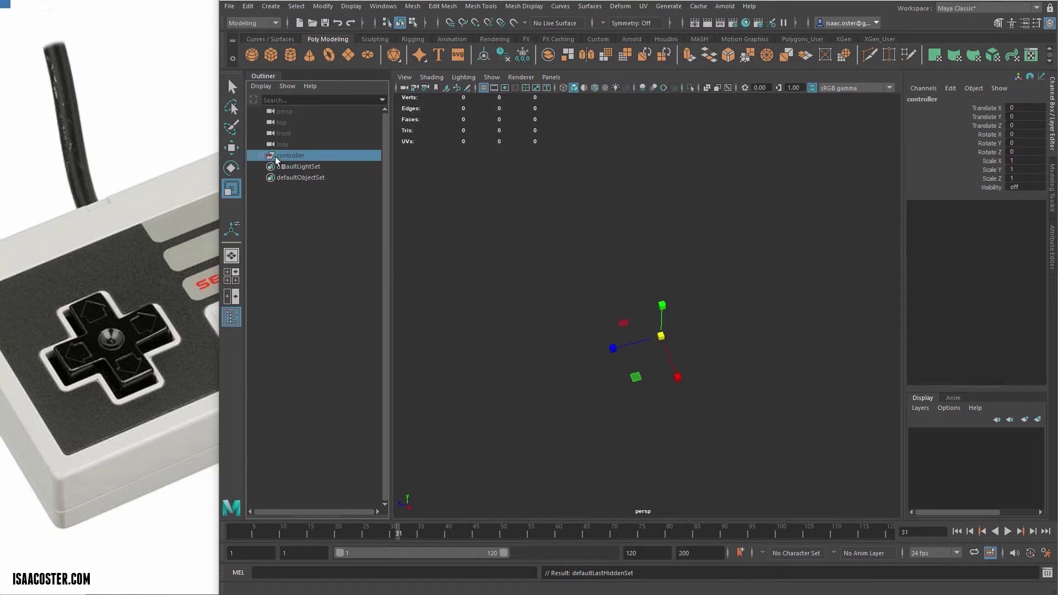
{"action": "key", "text": "shift+h"}
{"action": "key", "text": "ctrl+h"}
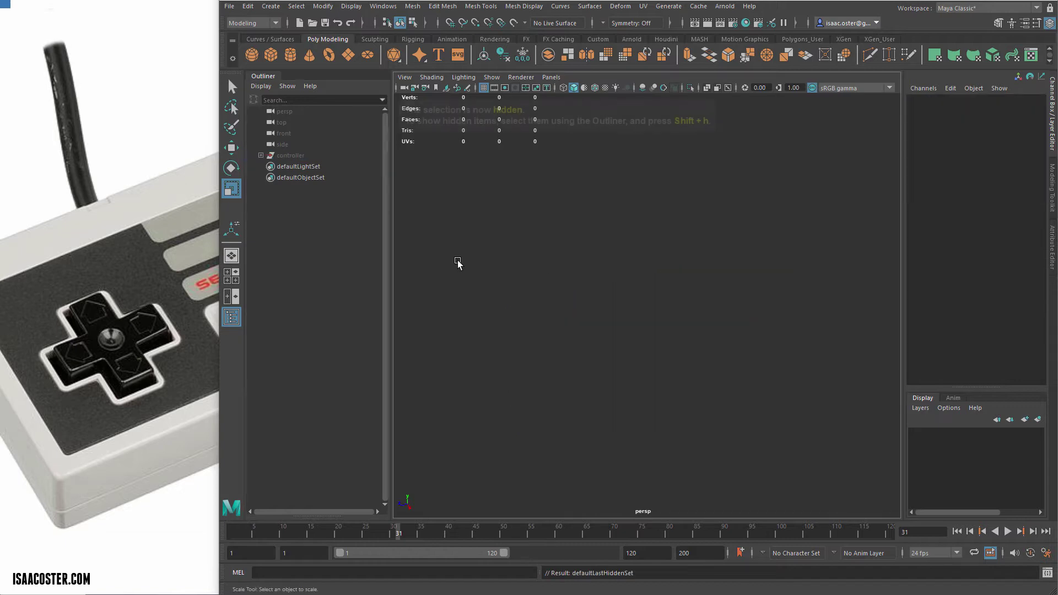
{"action": "left_click", "coordinate": [288, 157]}
{"action": "key", "text": "shift+h"}
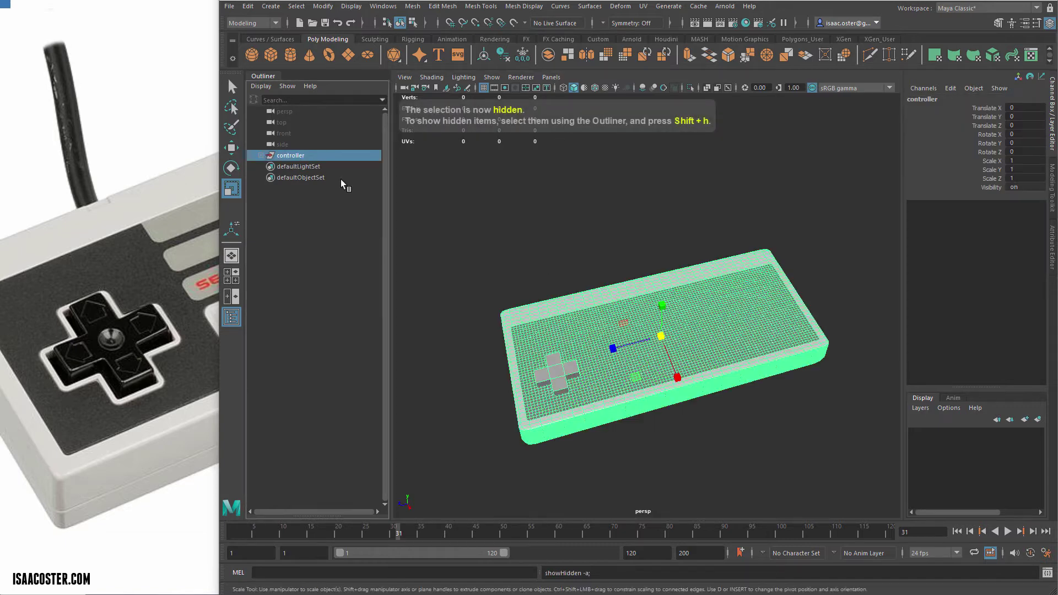
{"action": "left_click", "coordinate": [550, 238]}
{"action": "left_click", "coordinate": [288, 157]}
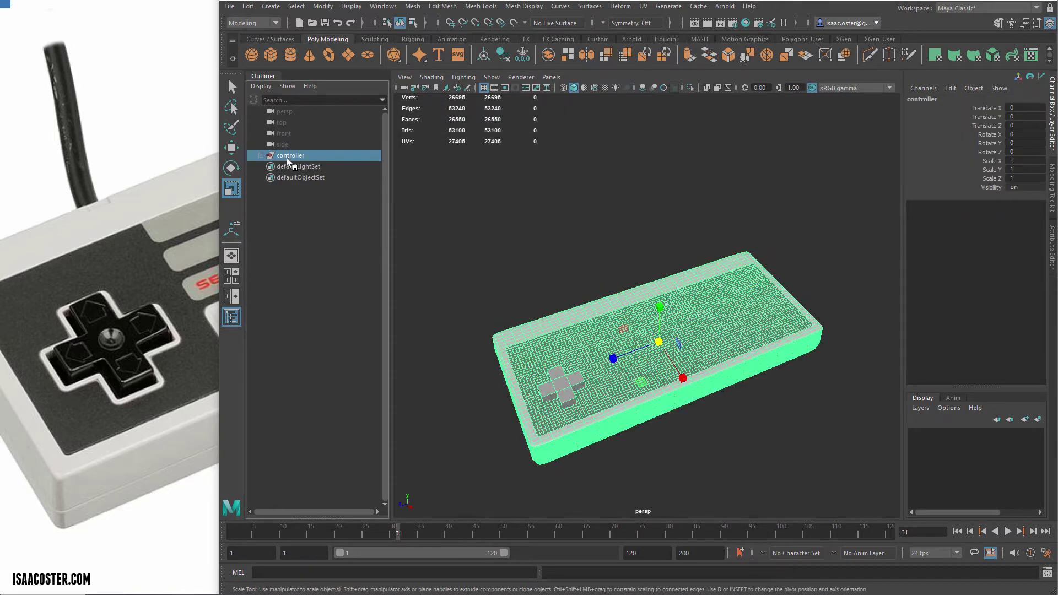
{"action": "key", "text": "ctrl+h"}
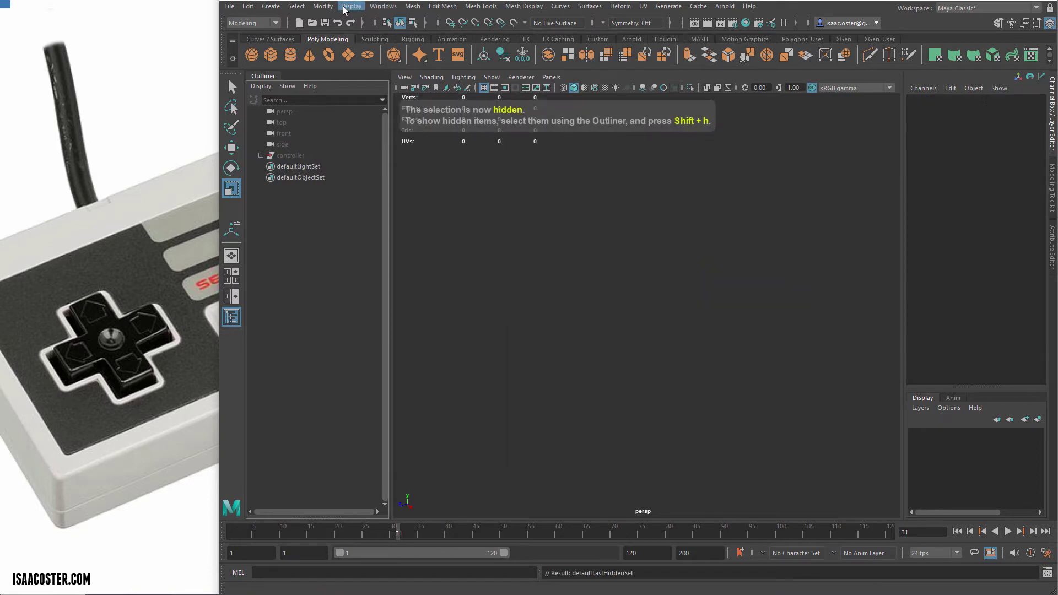
Step: Create a polygon cube and flatten it into a thin slab with a Y scale of about 0.092
{"action": "left_click", "coordinate": [271, 6]}
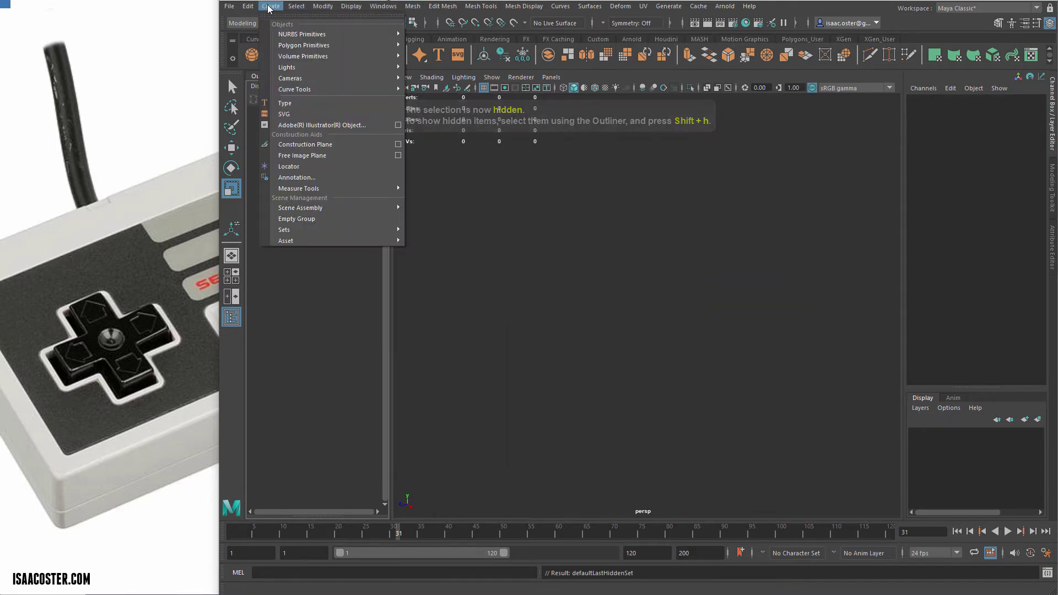
{"action": "mouse_move", "coordinate": [331, 34]}
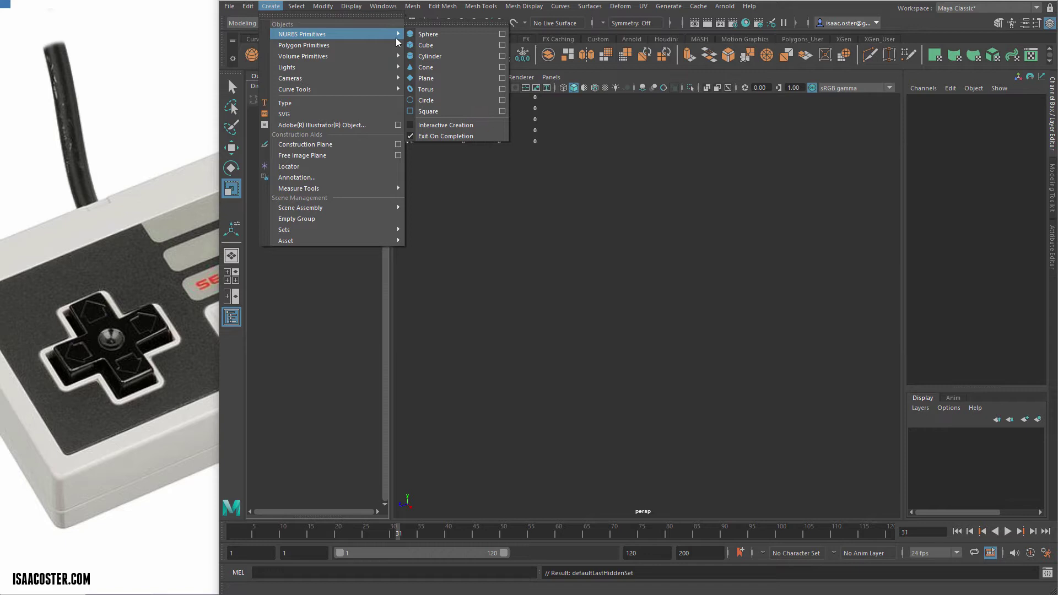
{"action": "mouse_move", "coordinate": [357, 47]}
{"action": "left_click", "coordinate": [466, 55]}
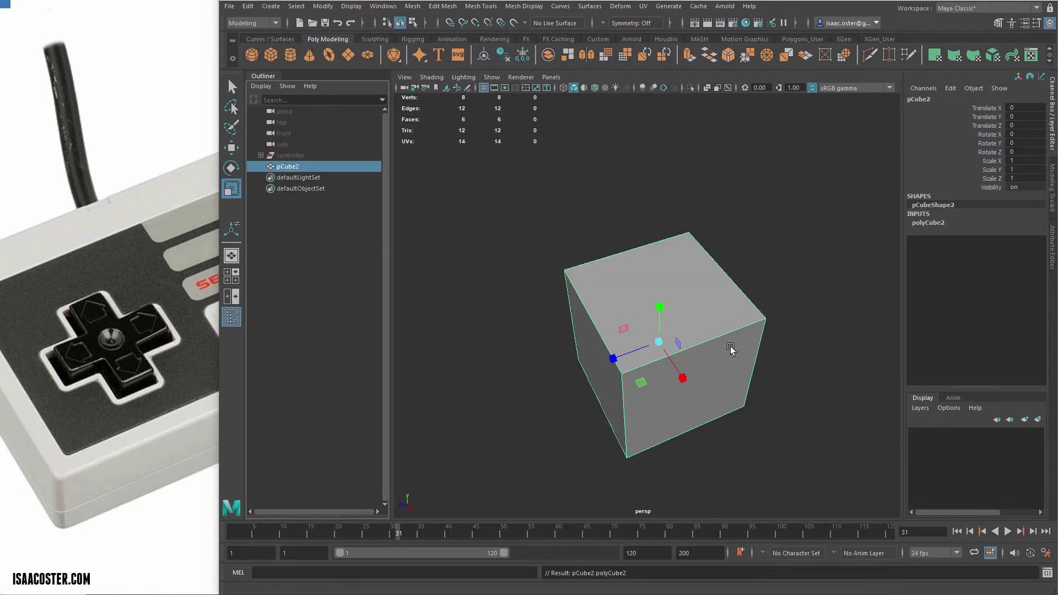
{"action": "left_click_drag", "start_coordinate": [661, 308], "coordinate": [670, 356]}
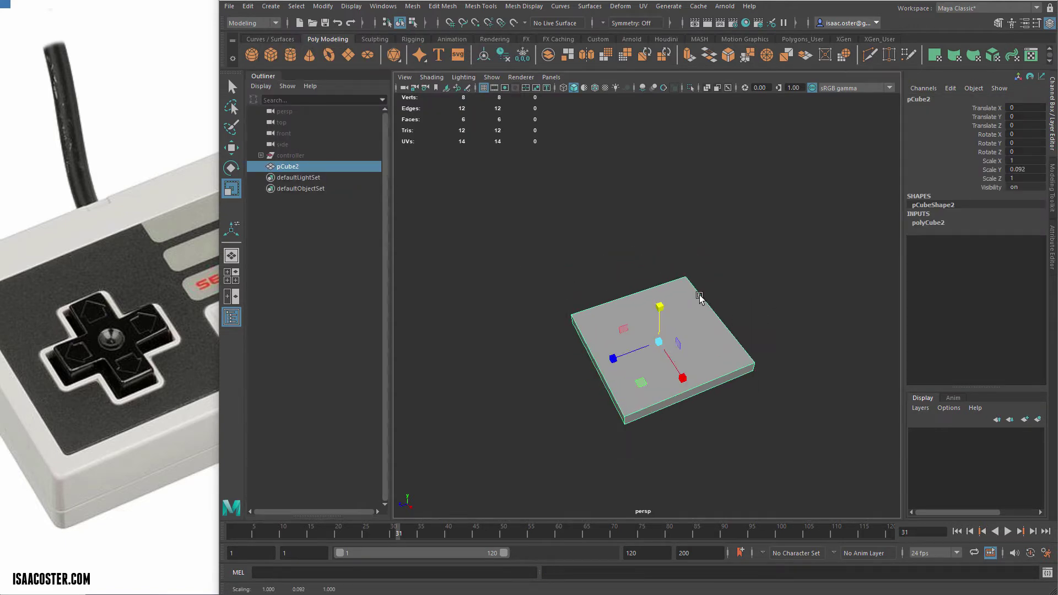
Step: Create a polygon cylinder and scale it down uniformly to about 0.091
{"action": "left_click", "coordinate": [278, 10]}
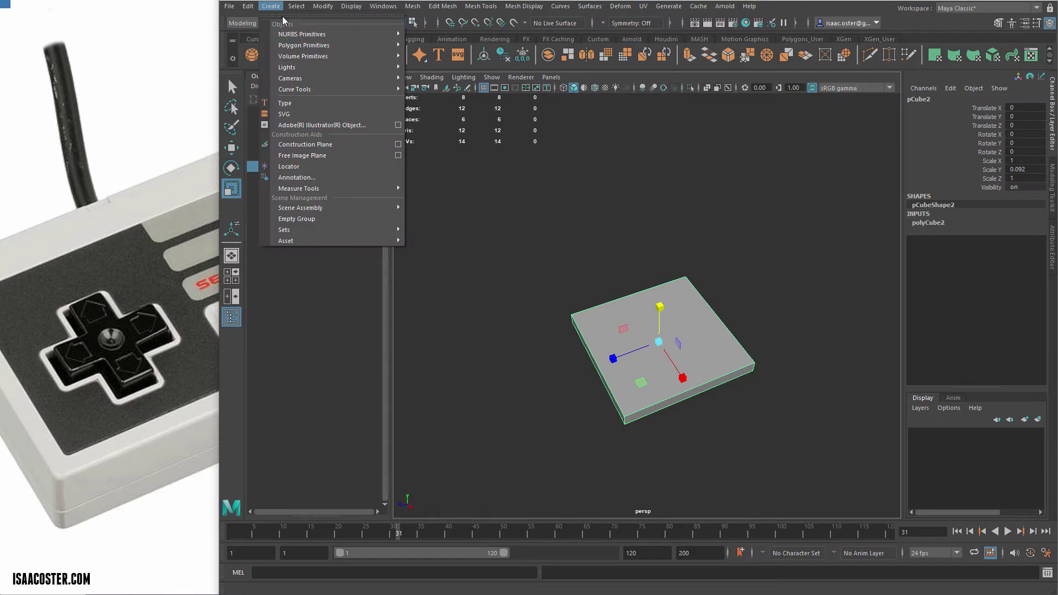
{"action": "mouse_move", "coordinate": [331, 45]}
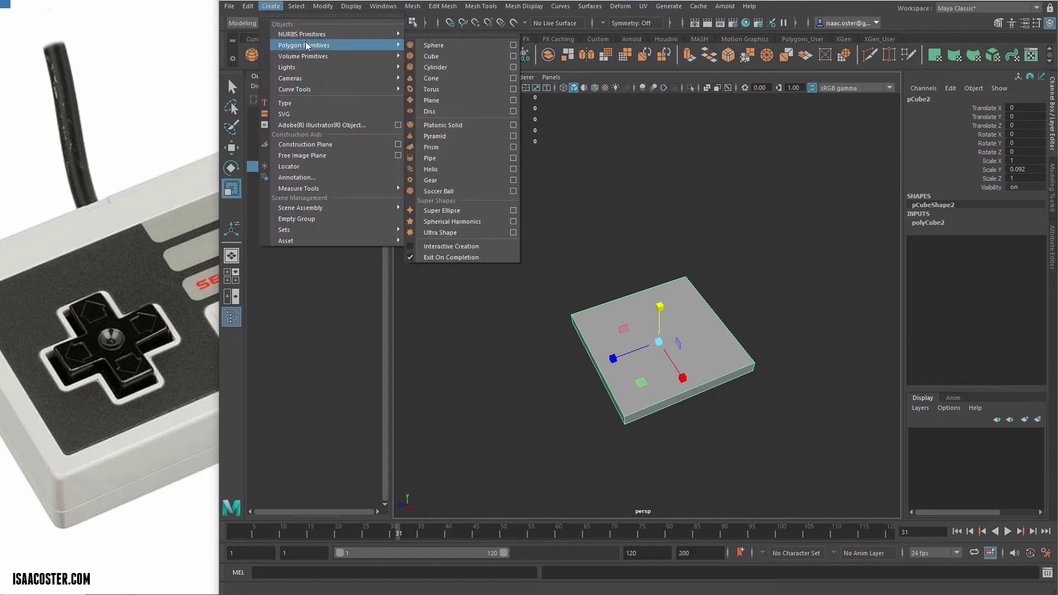
{"action": "left_click", "coordinate": [463, 67]}
{"action": "left_click_drag", "start_coordinate": [657, 338], "coordinate": [451, 381]}
{"action": "left_click_drag", "start_coordinate": [672, 408], "coordinate": [692, 392], "text": "alt"}
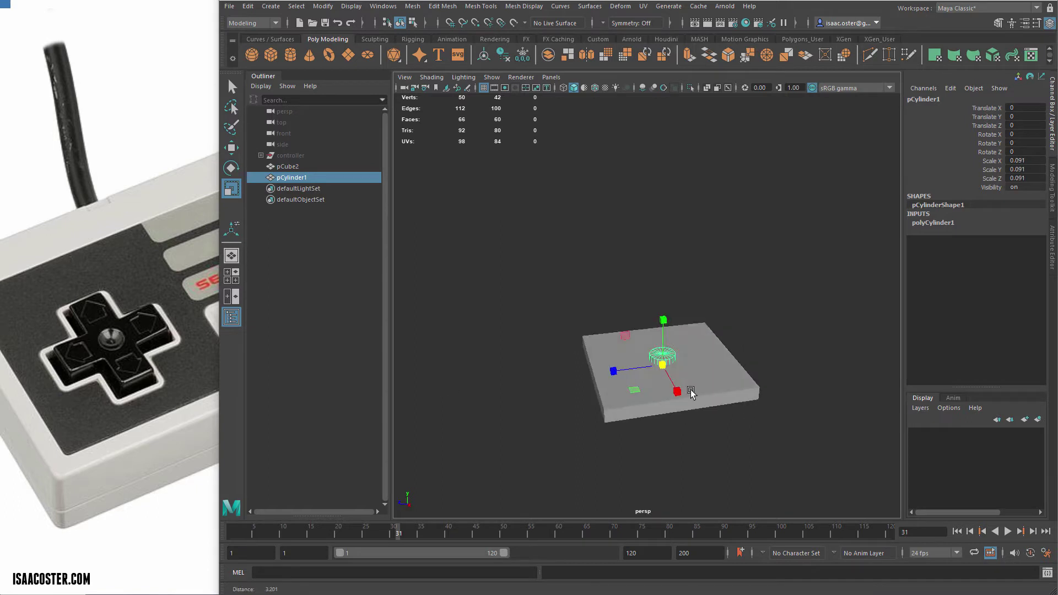
Step: Raise the cylinder above the slab to about Y 0.246 and flatten its Y scale to about 0.015
{"action": "right_click_drag", "start_coordinate": [692, 392], "coordinate": [712, 384], "text": "alt"}
{"action": "middle_click_drag", "start_coordinate": [712, 383], "coordinate": [708, 284], "text": "alt"}
{"action": "left_click_drag", "start_coordinate": [708, 284], "coordinate": [690, 231], "text": "alt"}
{"action": "scroll", "coordinate": [686, 306], "scroll_direction": "up", "scroll_amount": 3}
{"action": "key", "text": "w"}
{"action": "key", "text": "r"}
{"action": "right_click_drag", "start_coordinate": [692, 234], "coordinate": [799, 242], "text": "alt"}
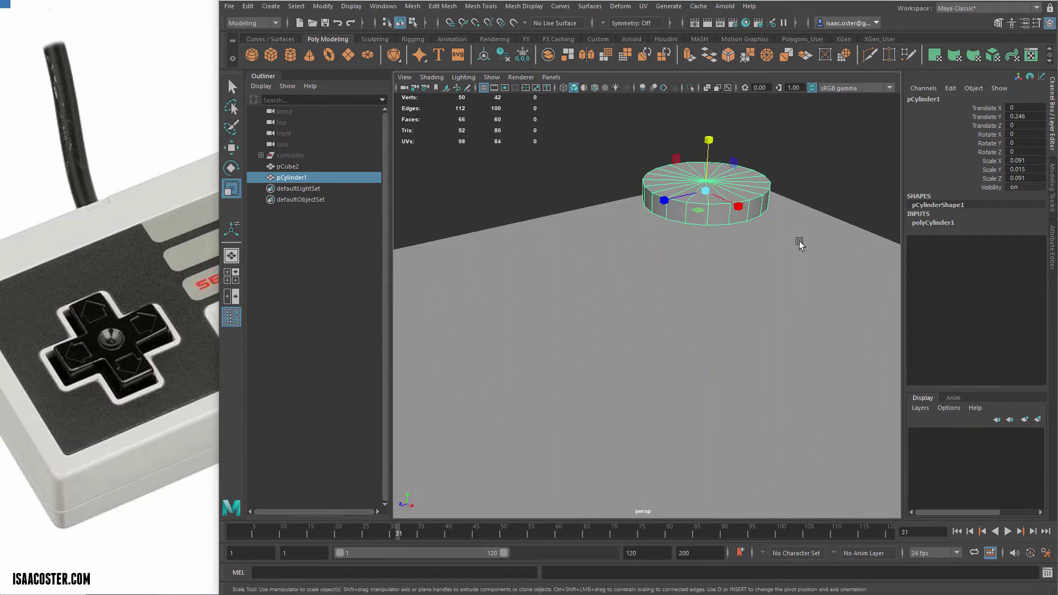
Step: Lower the cylinder to about Y 0.068 and enlarge it uniformly to about 0.235 in X and Z and 0.037 in Y
{"action": "middle_click_drag", "start_coordinate": [726, 267], "coordinate": [673, 325], "text": "alt"}
{"action": "left_click_drag", "start_coordinate": [673, 326], "coordinate": [666, 322], "text": "alt"}
{"action": "right_click_drag", "start_coordinate": [688, 256], "coordinate": [637, 271], "text": "alt"}
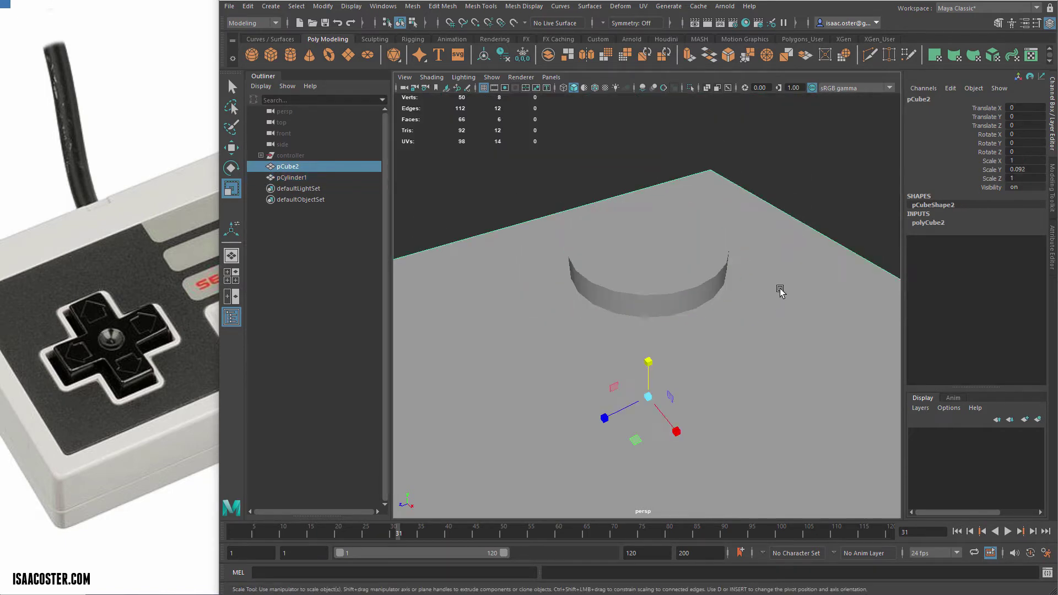
{"action": "left_click_drag", "start_coordinate": [768, 327], "coordinate": [713, 333], "text": "alt"}
{"action": "right_click_drag", "start_coordinate": [713, 333], "coordinate": [595, 361], "text": "alt"}
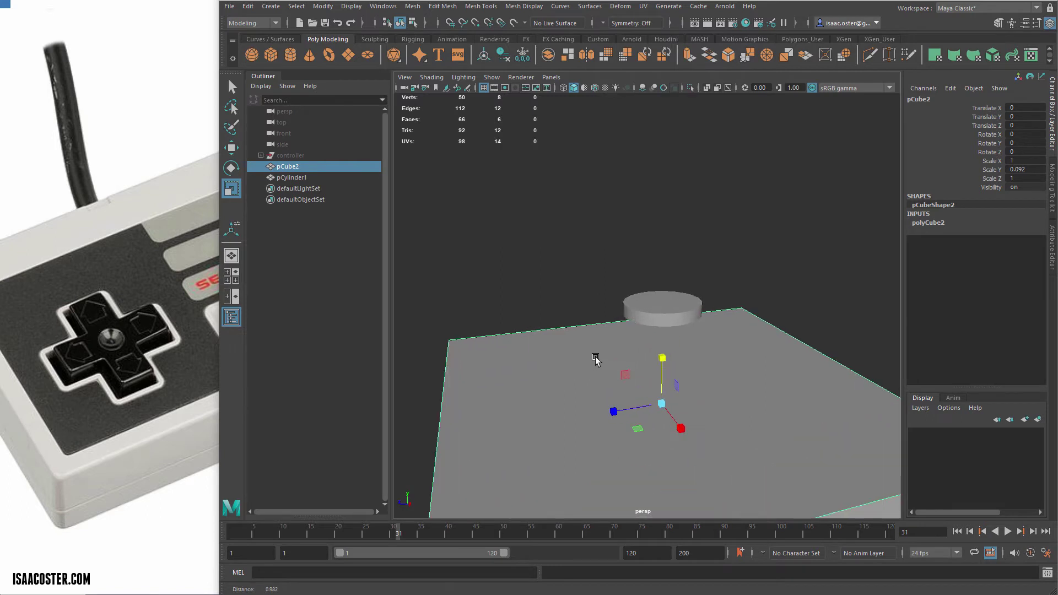
{"action": "left_click", "coordinate": [663, 303]}
{"action": "left_click_drag", "start_coordinate": [688, 312], "coordinate": [686, 308], "text": "alt"}
{"action": "scroll", "coordinate": [801, 300], "scroll_direction": "up", "scroll_amount": 5}
{"action": "key", "text": "w"}
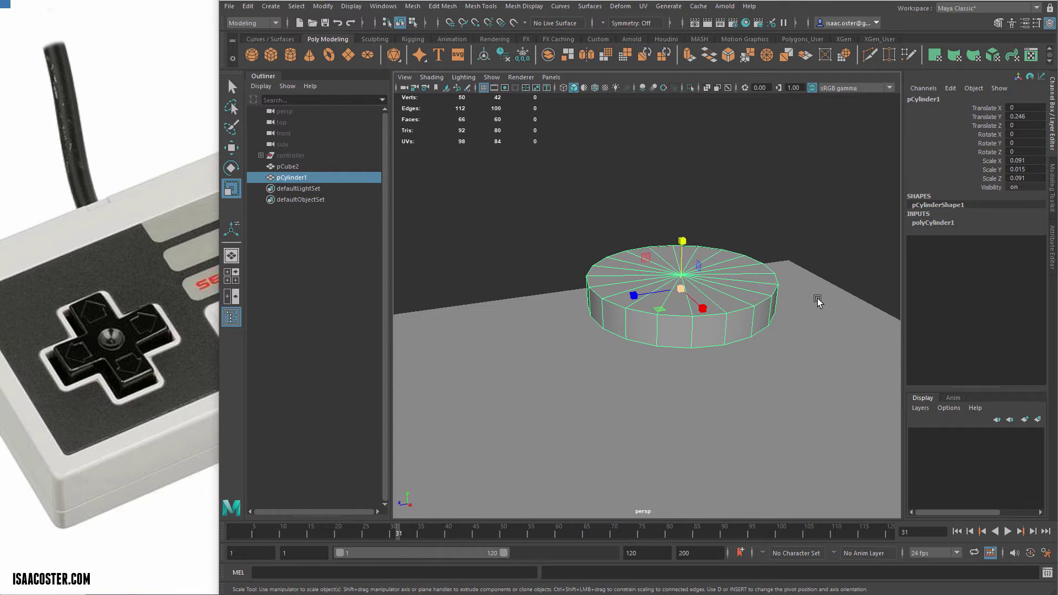
{"action": "left_click_drag", "start_coordinate": [682, 238], "coordinate": [733, 345]}
{"action": "scroll", "coordinate": [697, 415], "scroll_direction": "down", "scroll_amount": 4}
{"action": "key", "text": "r"}
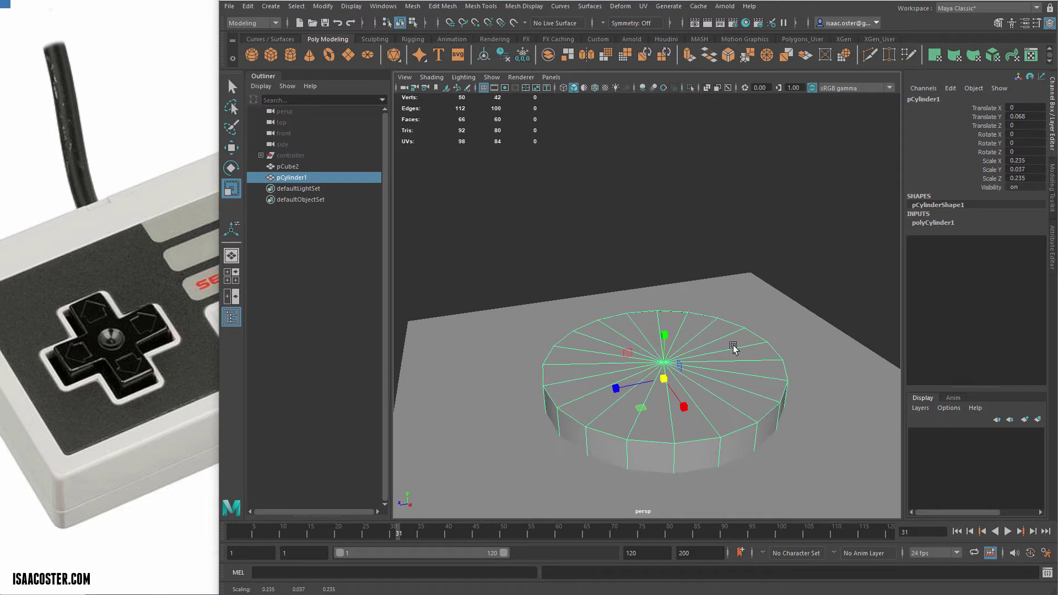
Step: Raise the flat cylinder to about Y 0.091 so it rests on the slab
{"action": "key", "text": "w"}
{"action": "left_click_drag", "start_coordinate": [664, 336], "coordinate": [673, 367]}
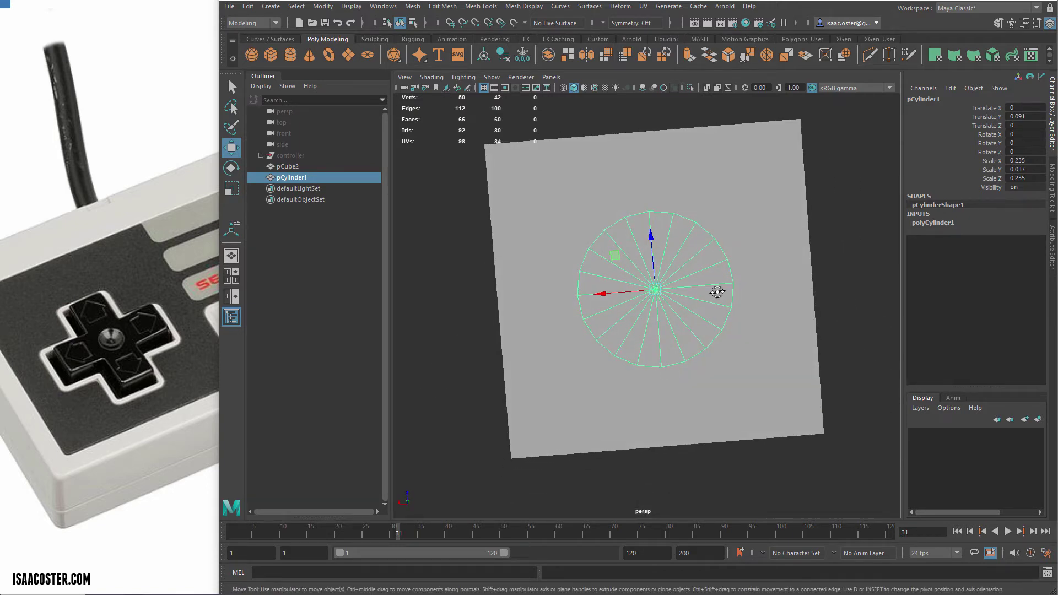
{"action": "left_click_drag", "start_coordinate": [717, 292], "coordinate": [692, 357], "text": "alt"}
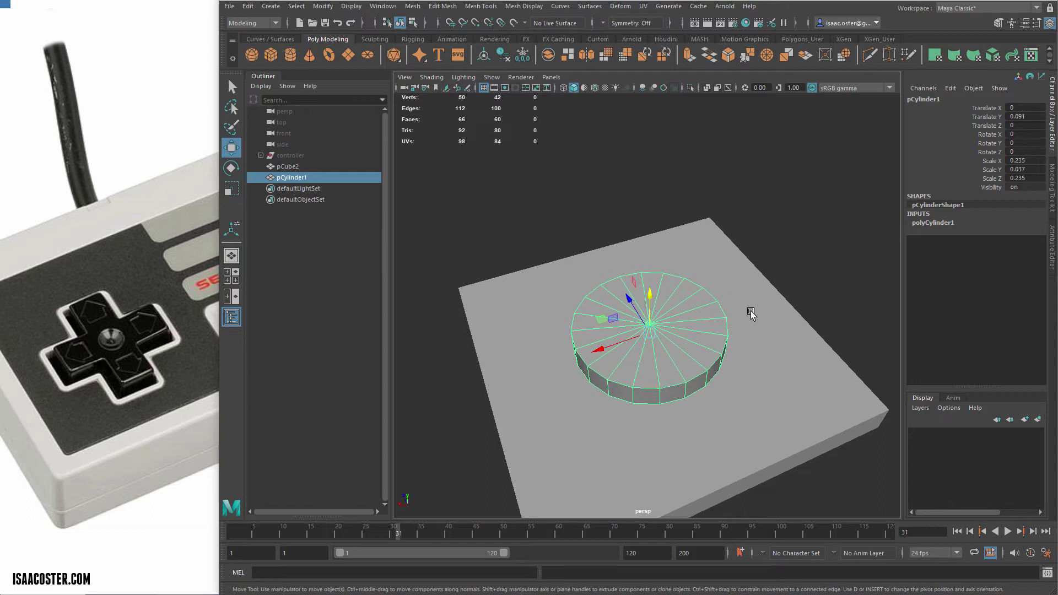
{"action": "left_click", "coordinate": [713, 407]}
{"action": "left_click", "coordinate": [702, 354]}
{"action": "left_click", "coordinate": [764, 363]}
{"action": "left_click", "coordinate": [700, 330]}
{"action": "left_click_drag", "start_coordinate": [743, 377], "coordinate": [715, 317], "text": "alt"}
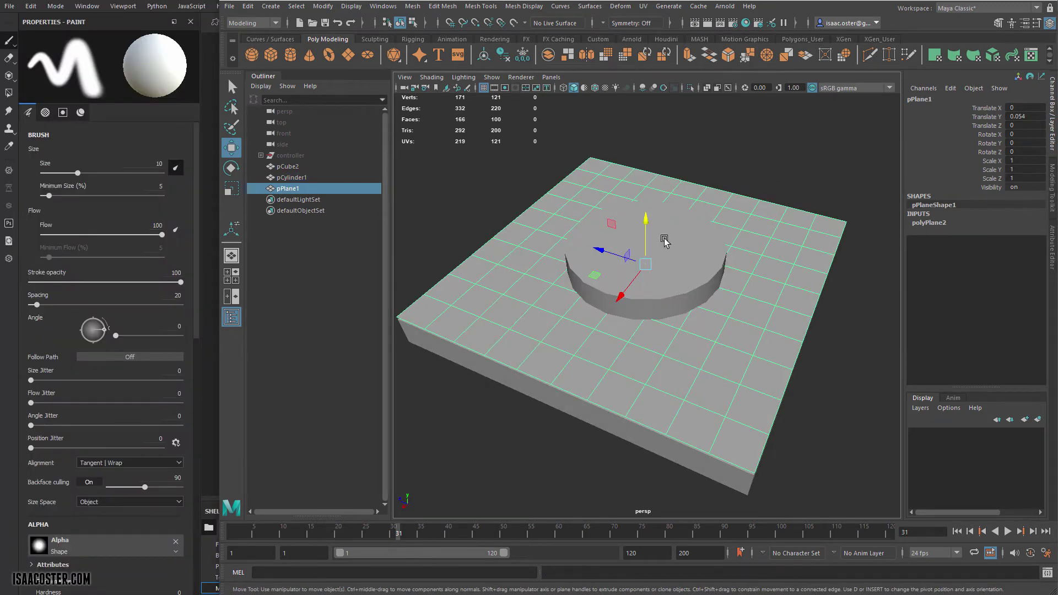
Step: Lift the plane off the slab to about Y 0.425 and select the cylinder, slab and plane to tell them apart
{"action": "left_click_drag", "start_coordinate": [646, 220], "coordinate": [643, 122]}
{"action": "left_click_drag", "start_coordinate": [639, 303], "coordinate": [634, 264], "text": "alt"}
{"action": "left_click", "coordinate": [634, 265]}
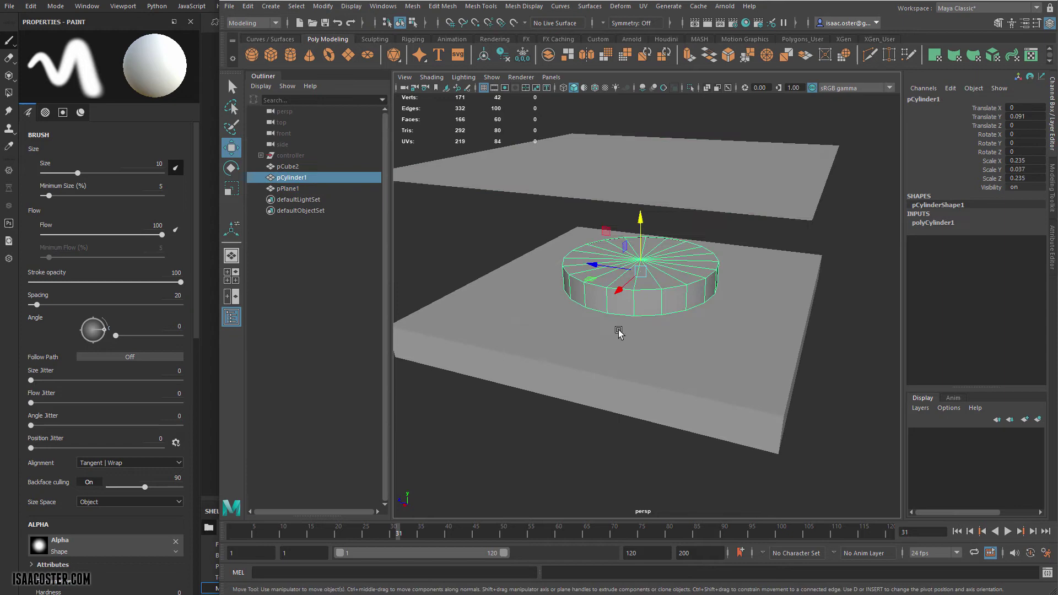
{"action": "left_click", "coordinate": [805, 361], "text": "shift"}
{"action": "mouse_move", "coordinate": [805, 361]}
{"action": "left_mouse_down", "text": "alt"}
{"action": "mouse_move", "coordinate": [787, 368]}
{"action": "mouse_move", "coordinate": [820, 346]}
{"action": "mouse_move", "coordinate": [794, 377]}
{"action": "left_mouse_up", "text": "alt"}
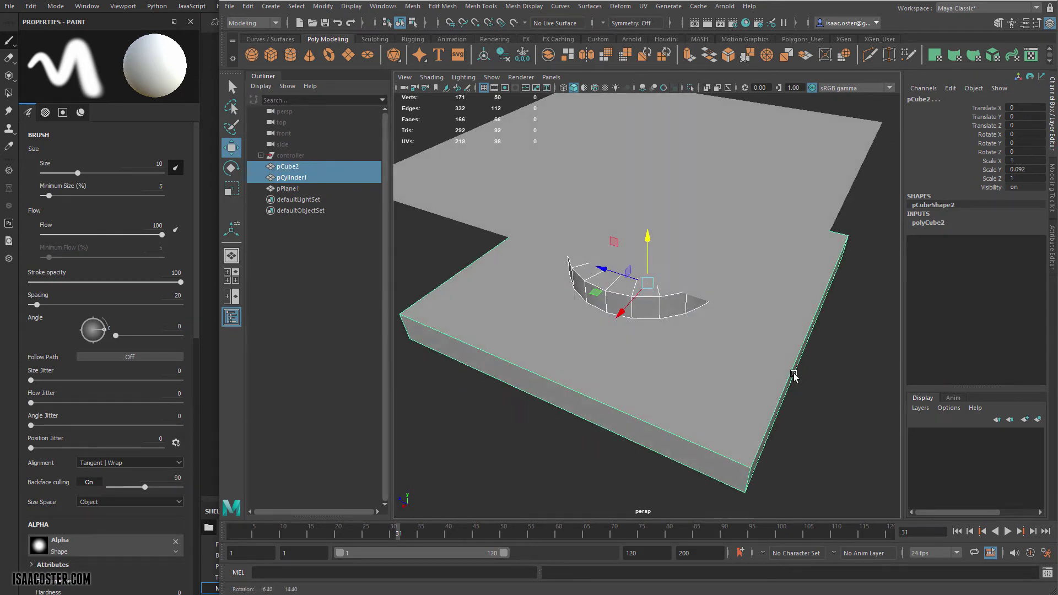
{"action": "left_click", "coordinate": [692, 177]}
Step: Undo the selection changes and the plane's upward move
{"action": "key", "text": "ctrl+z"}
{"action": "key", "text": "ctrl+z"}
{"action": "key", "text": "ctrl+z"}
{"action": "key", "text": "ctrl+z"}
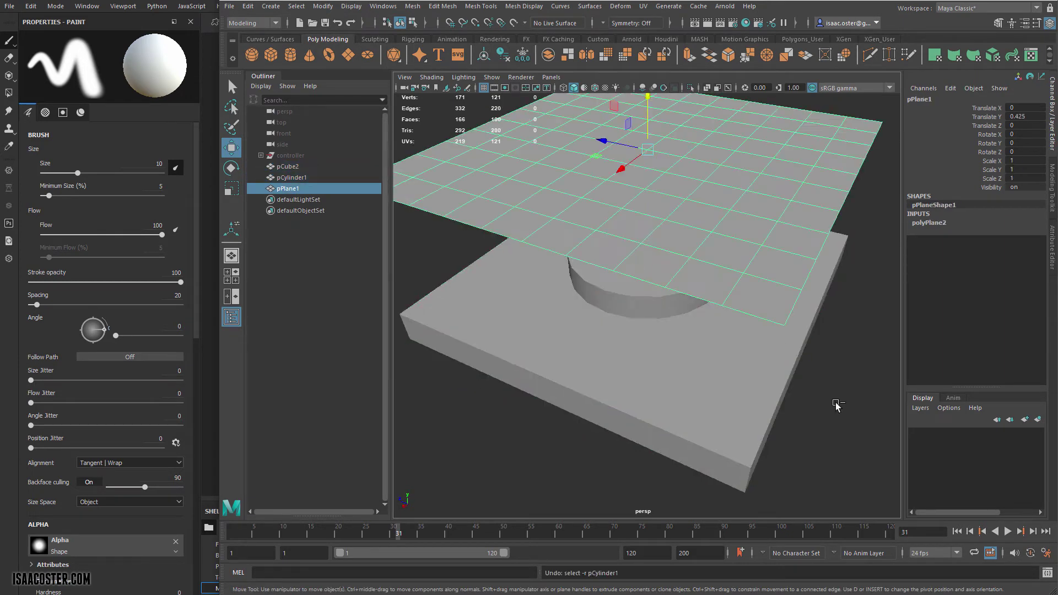
{"action": "left_click_drag", "start_coordinate": [708, 427], "coordinate": [691, 402], "text": "alt"}
{"action": "key", "text": "ctrl+z"}
{"action": "key", "text": "ctrl+z"}
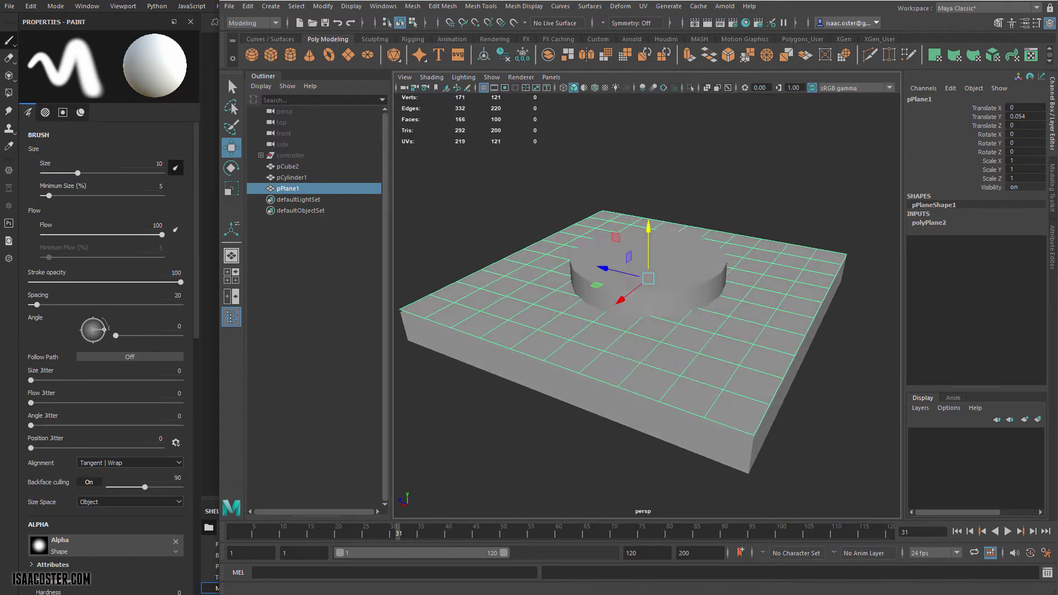
Step: Switch to Substance Painter and examine the baked plane with the Normal mesh map displayed
{"action": "key", "text": "alt+Tab"}
{"action": "mouse_move", "coordinate": [629, 290]}
{"action": "left_mouse_down", "text": "alt"}
{"action": "mouse_move", "coordinate": [607, 345]}
{"action": "mouse_move", "coordinate": [599, 314]}
{"action": "mouse_move", "coordinate": [610, 301]}
{"action": "left_mouse_up", "text": "alt"}
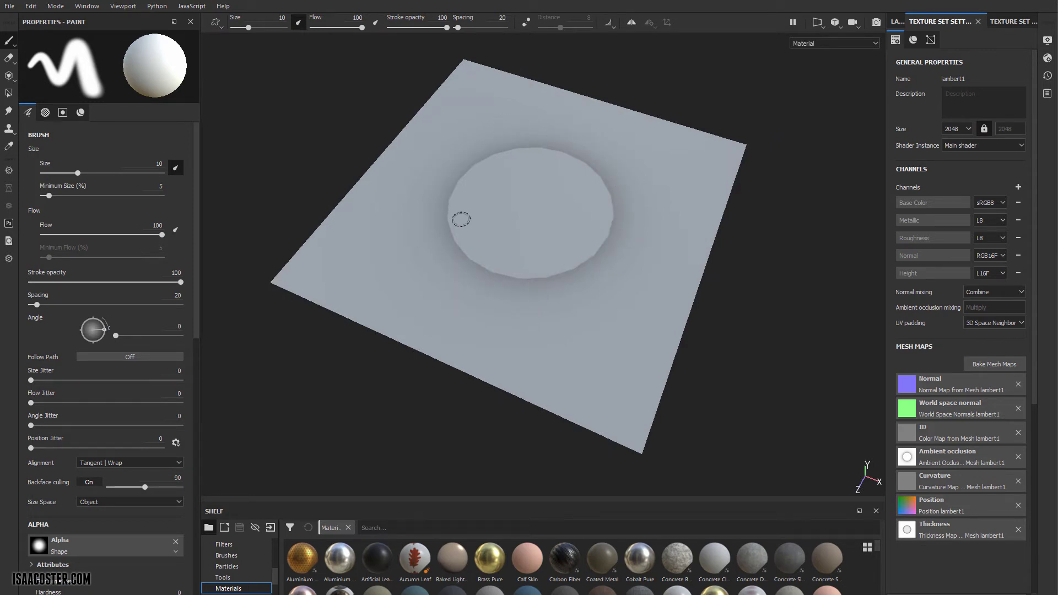
{"action": "left_click", "coordinate": [809, 48]}
{"action": "scroll", "coordinate": [821, 83], "scroll_direction": "down", "scroll_amount": 2}
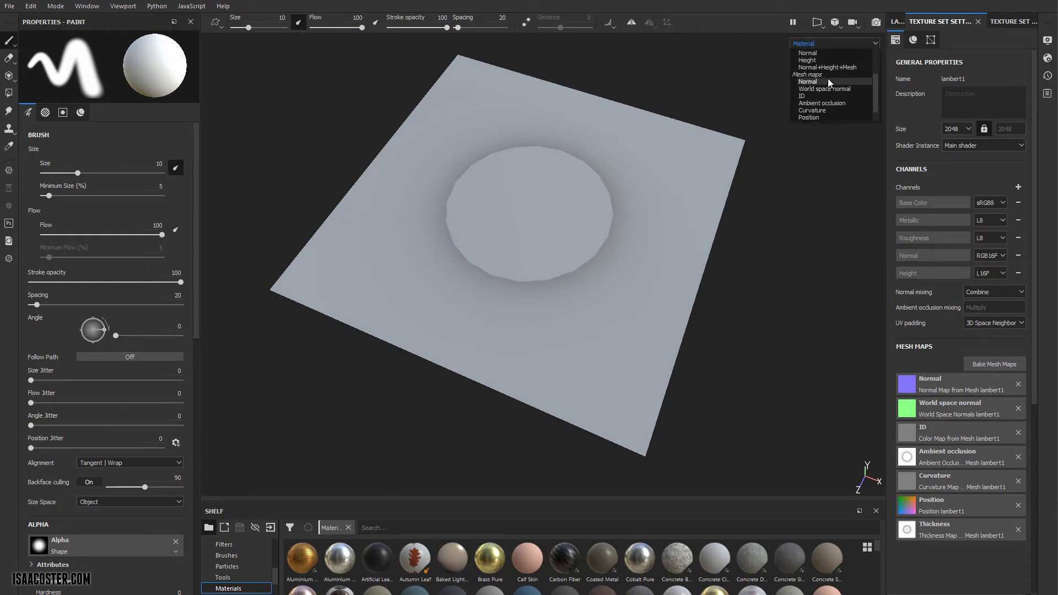
{"action": "left_click", "coordinate": [808, 81]}
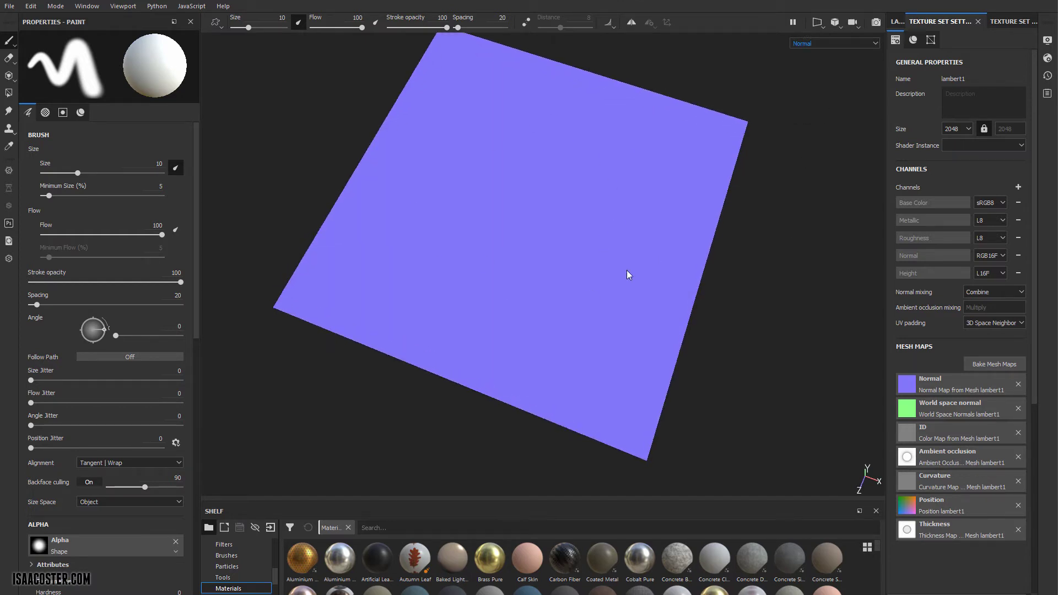
{"action": "left_click_drag", "start_coordinate": [629, 275], "coordinate": [601, 269], "text": "alt"}
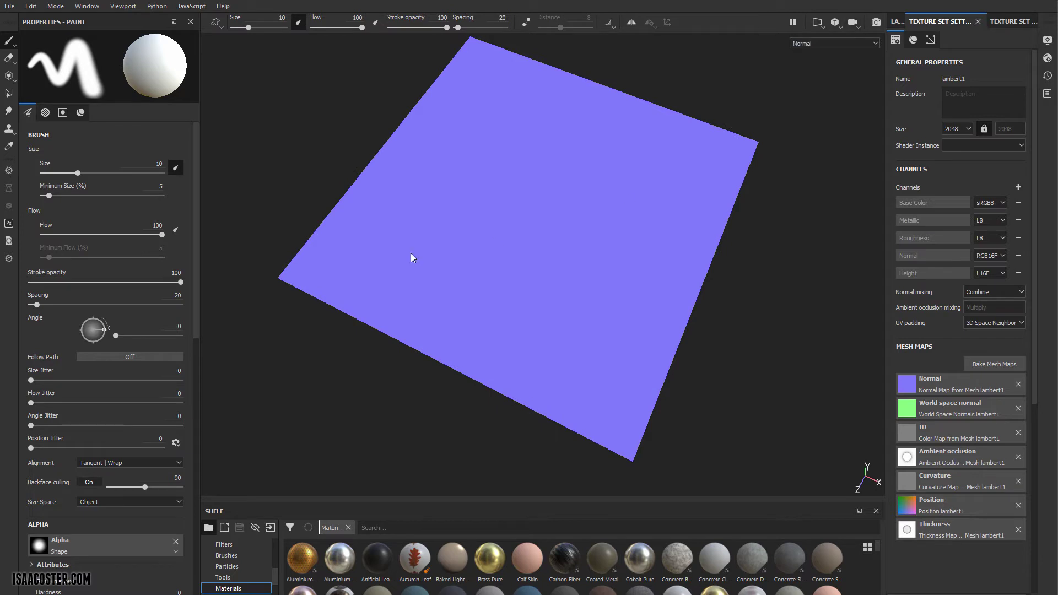
{"action": "left_click_drag", "start_coordinate": [577, 192], "coordinate": [607, 216], "text": "alt"}
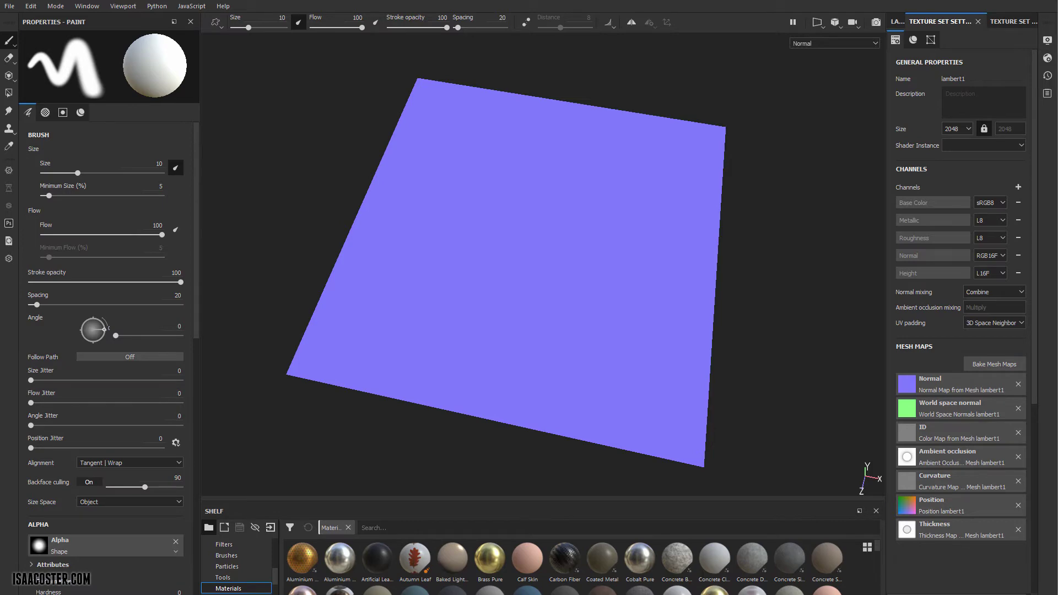
Step: Switch back to Maya and select the cylinder's top cap faces by converting its centre vertex to contained faces
{"action": "key", "text": "alt+Tab"}
{"action": "left_click_drag", "start_coordinate": [563, 314], "coordinate": [558, 381], "text": "alt"}
{"action": "left_click", "coordinate": [657, 285]}
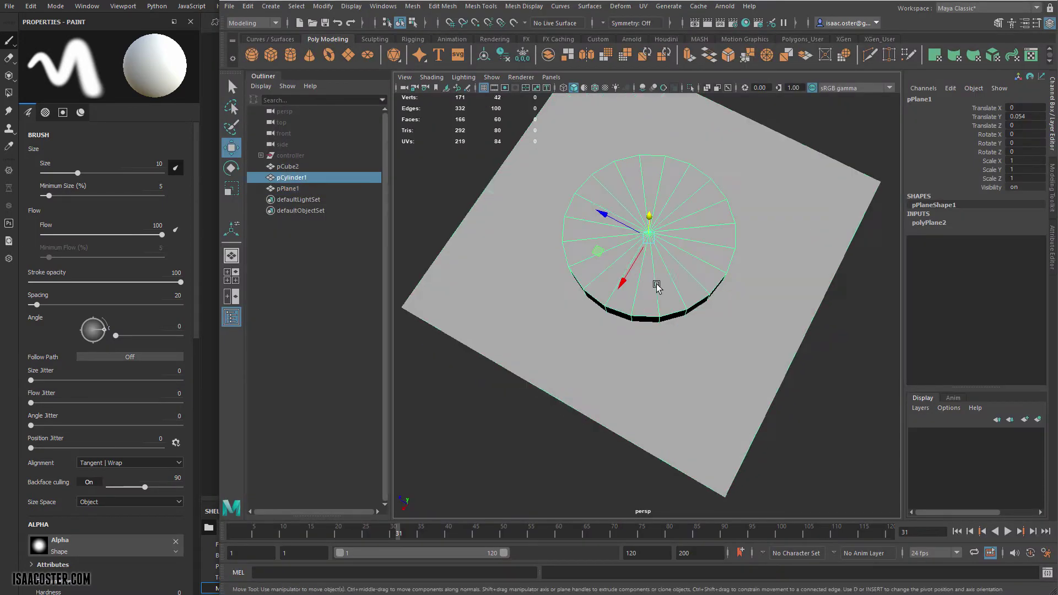
{"action": "right_click_drag", "start_coordinate": [657, 287], "coordinate": [675, 302]}
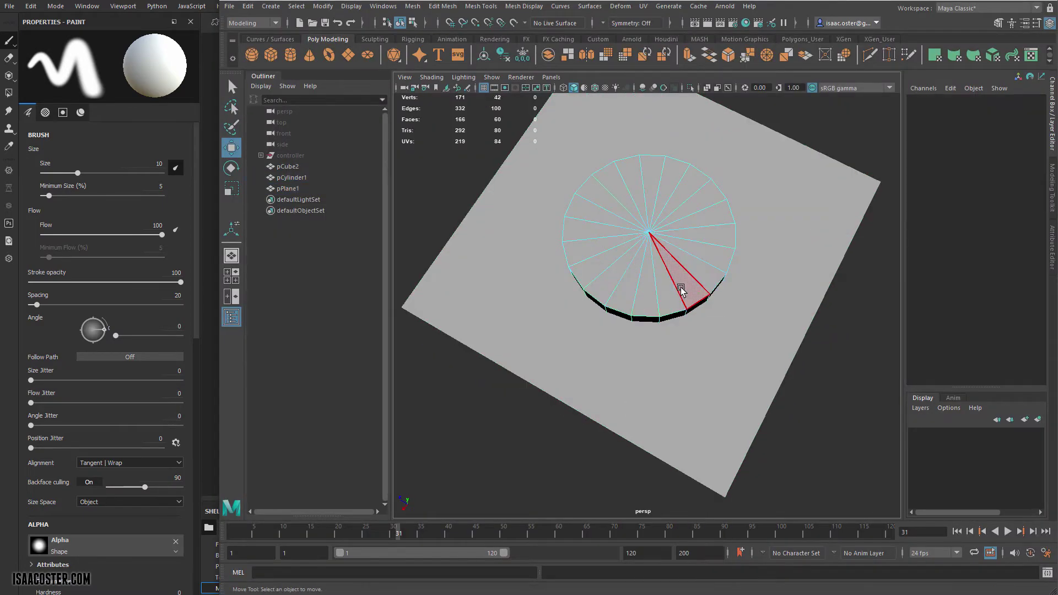
{"action": "right_click_drag", "start_coordinate": [641, 222], "coordinate": [579, 236]}
{"action": "left_click", "coordinate": [650, 232]}
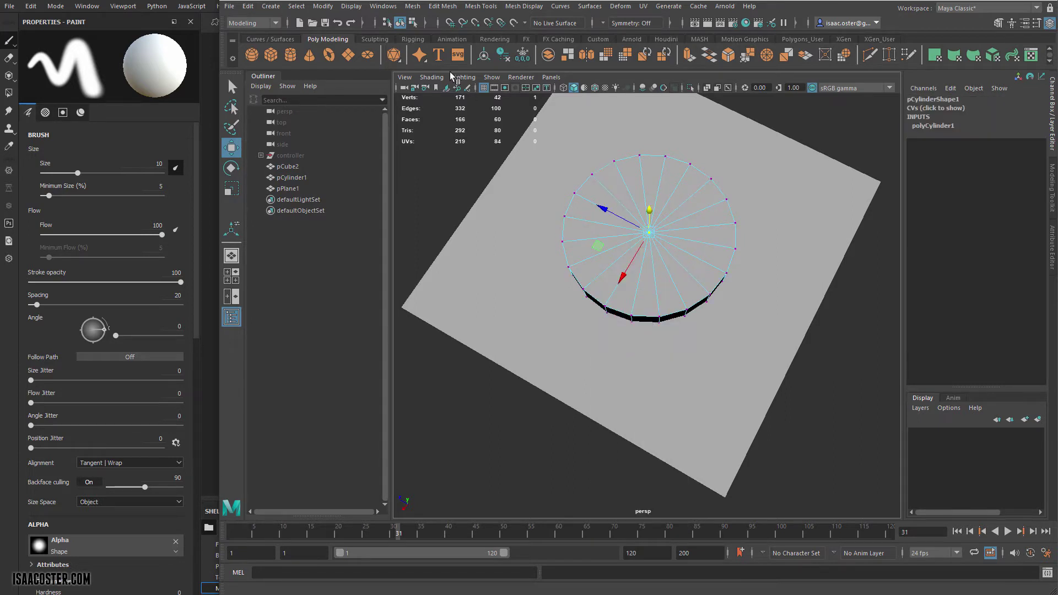
{"action": "left_click", "coordinate": [297, 6]}
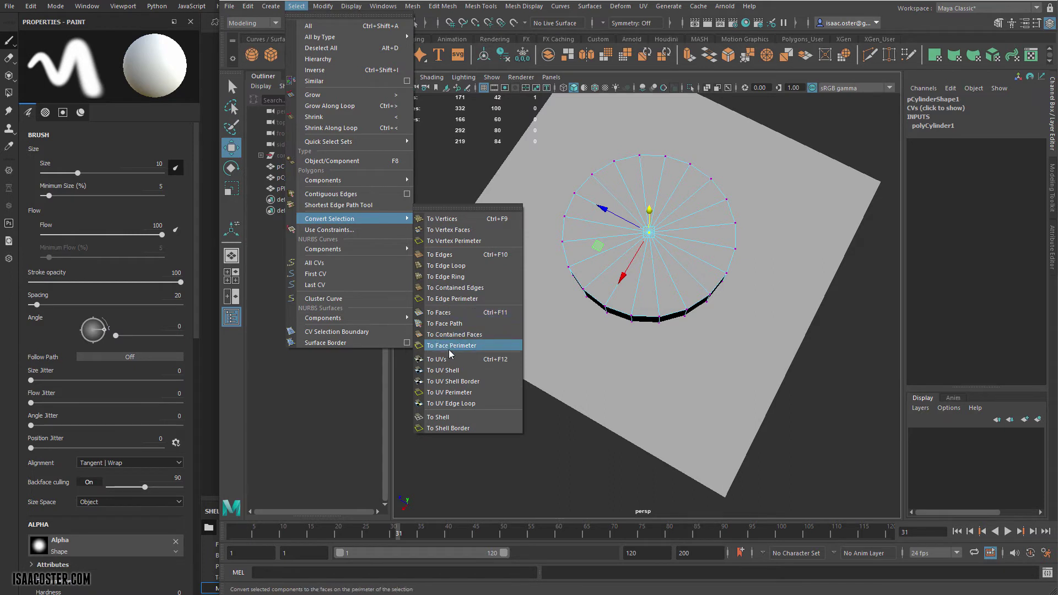
{"action": "left_click", "coordinate": [454, 335]}
Step: Scale the cylinder's top cap faces slightly inward to taper its side walls
{"action": "key", "text": "r"}
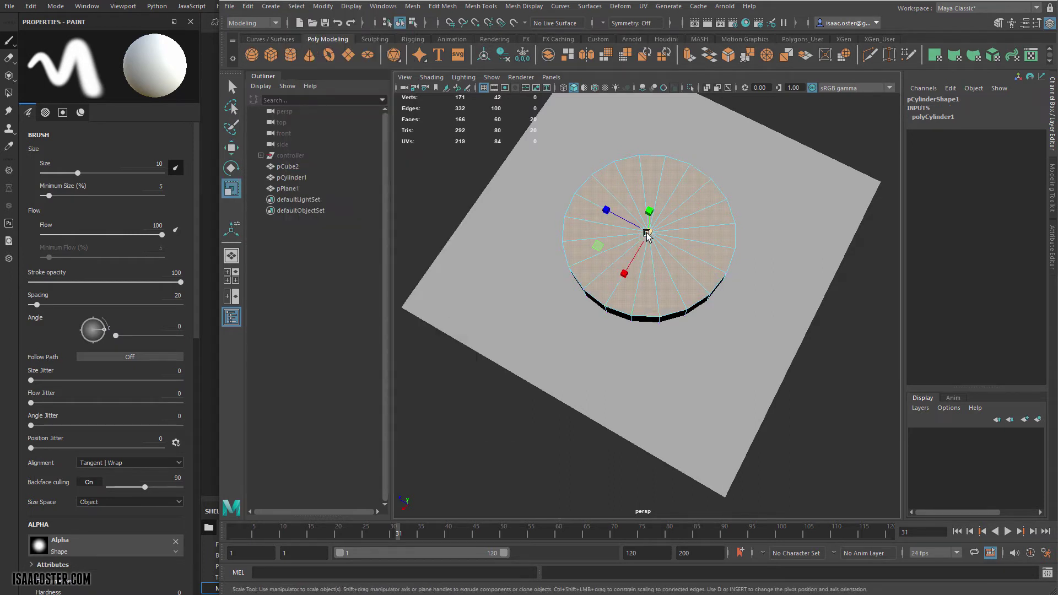
{"action": "left_click_drag", "start_coordinate": [648, 235], "coordinate": [637, 232], "text": "shift"}
{"action": "key", "text": "space"}
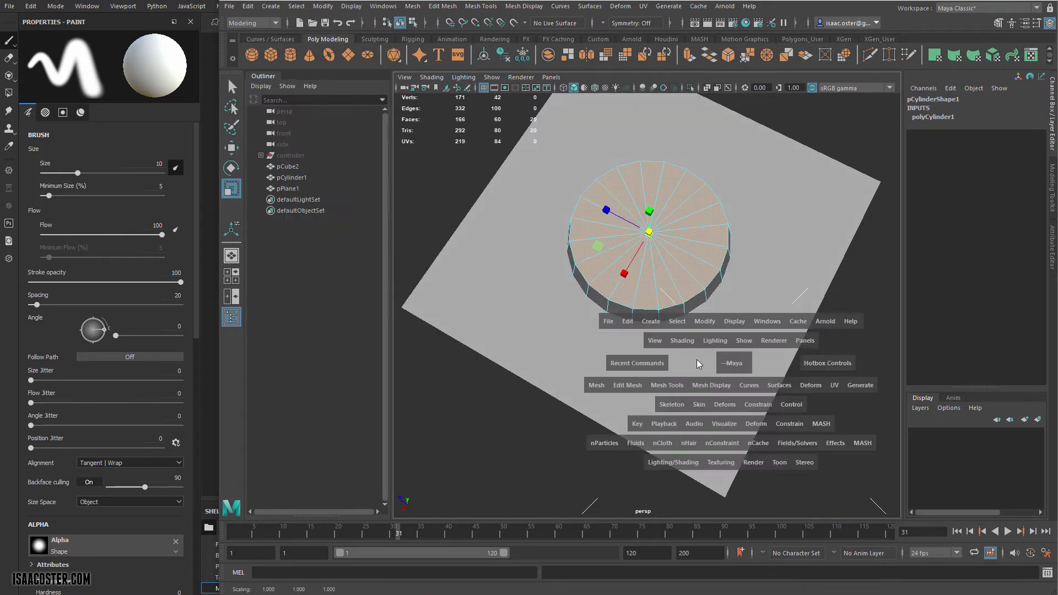
Step: Examine the tapered cylinder's side walls from the top view and return to the perspective view
{"action": "left_click_drag", "start_coordinate": [697, 361], "coordinate": [691, 362]}
{"action": "right_click_drag", "start_coordinate": [676, 344], "coordinate": [760, 212], "text": "alt"}
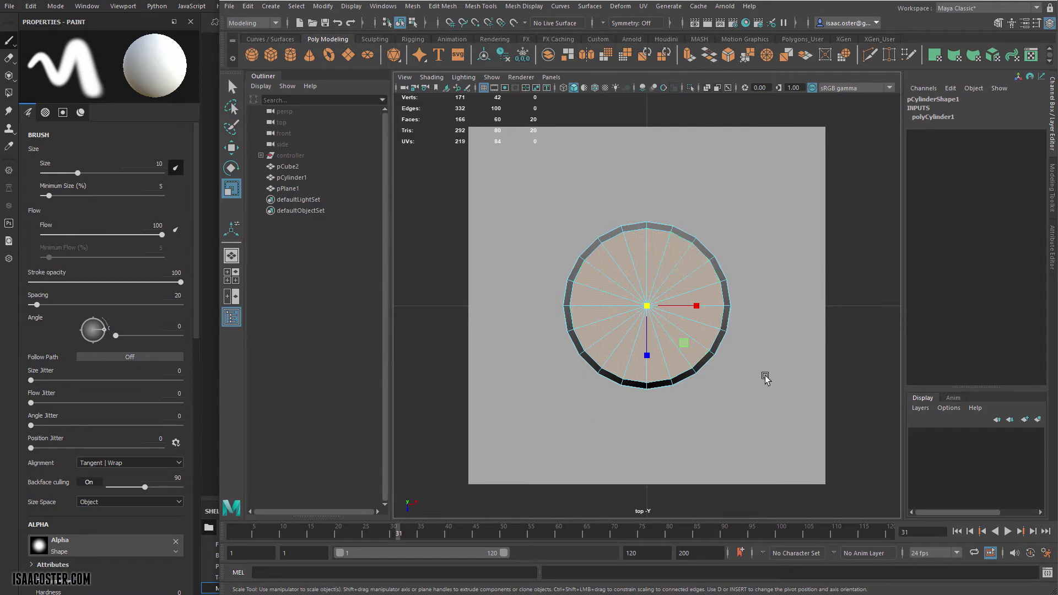
{"action": "left_click_drag", "start_coordinate": [839, 355], "coordinate": [770, 289], "text": "alt"}
{"action": "key", "text": "space"}
{"action": "mouse_move", "coordinate": [770, 290]}
{"action": "left_mouse_down", "text": "alt"}
{"action": "mouse_move", "coordinate": [749, 314]}
{"action": "mouse_move", "coordinate": [750, 282]}
{"action": "left_mouse_up", "text": "alt"}
Step: Select the slab and the tapered cylinder in object mode and export them as FBX, overwriting floater_high.fbx
{"action": "key", "text": "F8"}
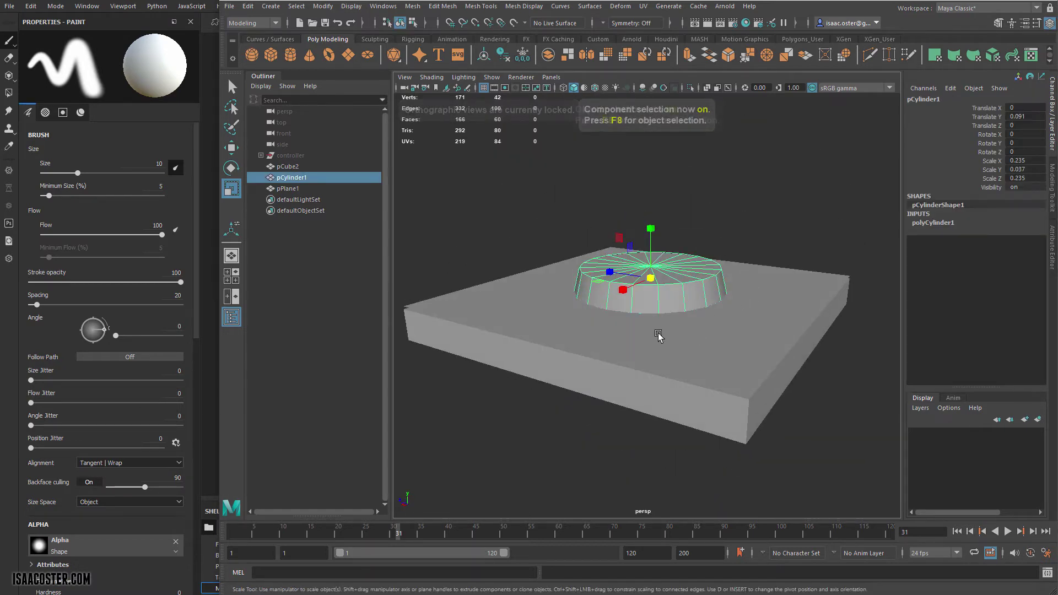
{"action": "left_click", "coordinate": [663, 383]}
{"action": "left_click", "coordinate": [718, 276], "text": "shift"}
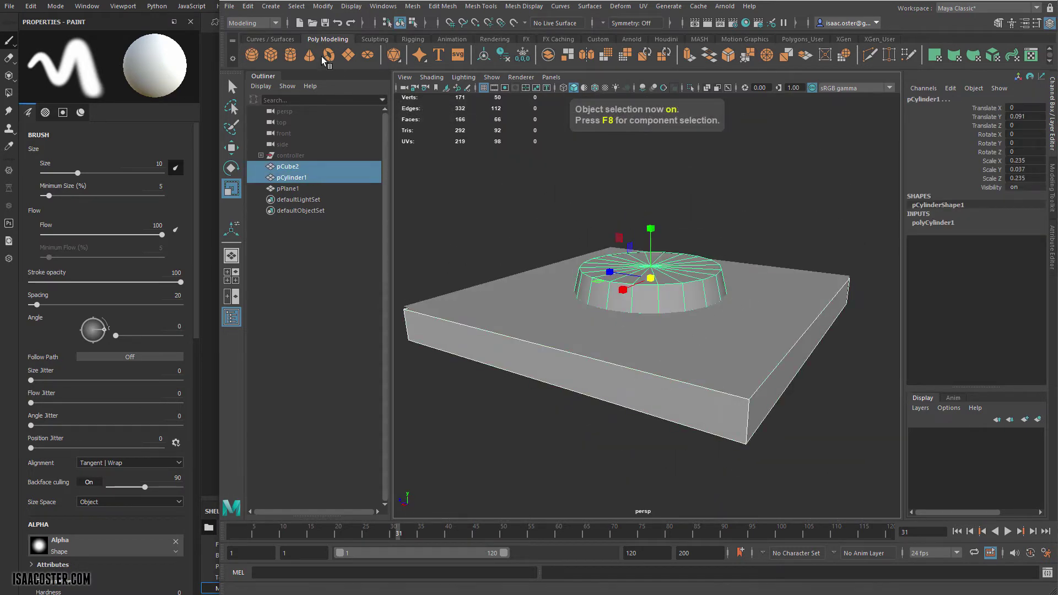
{"action": "left_click", "coordinate": [229, 8]}
{"action": "left_click", "coordinate": [261, 149]}
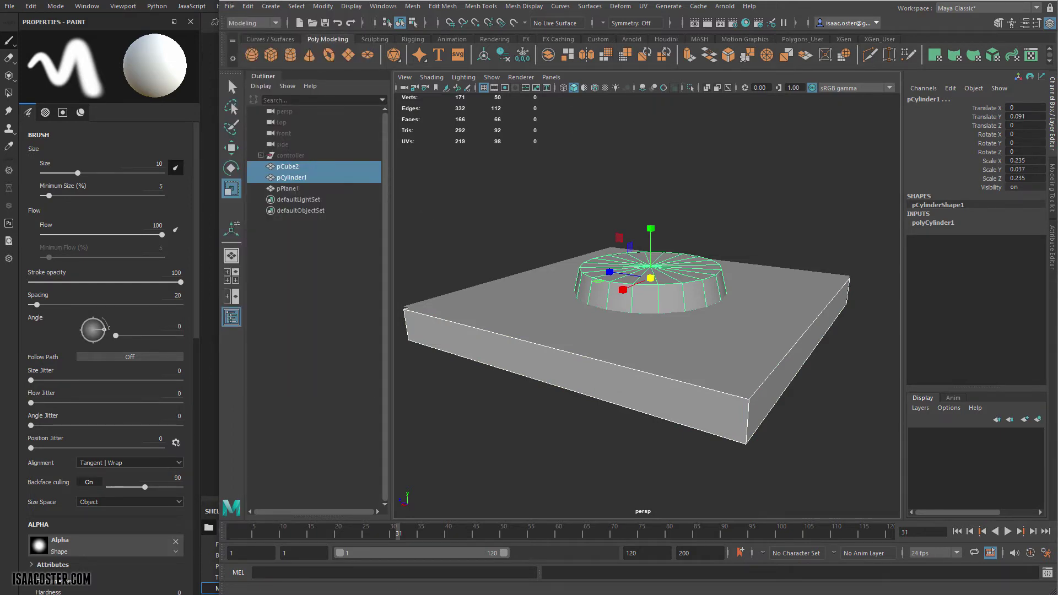
{"action": "left_click", "coordinate": [368, 177]}
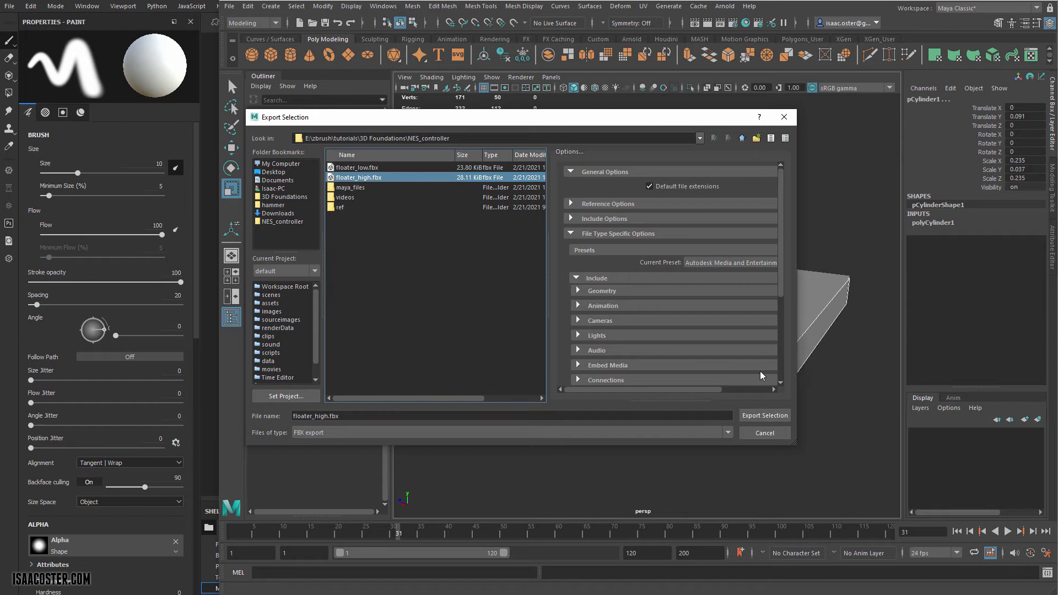
{"action": "left_click", "coordinate": [758, 416]}
{"action": "left_click", "coordinate": [498, 297]}
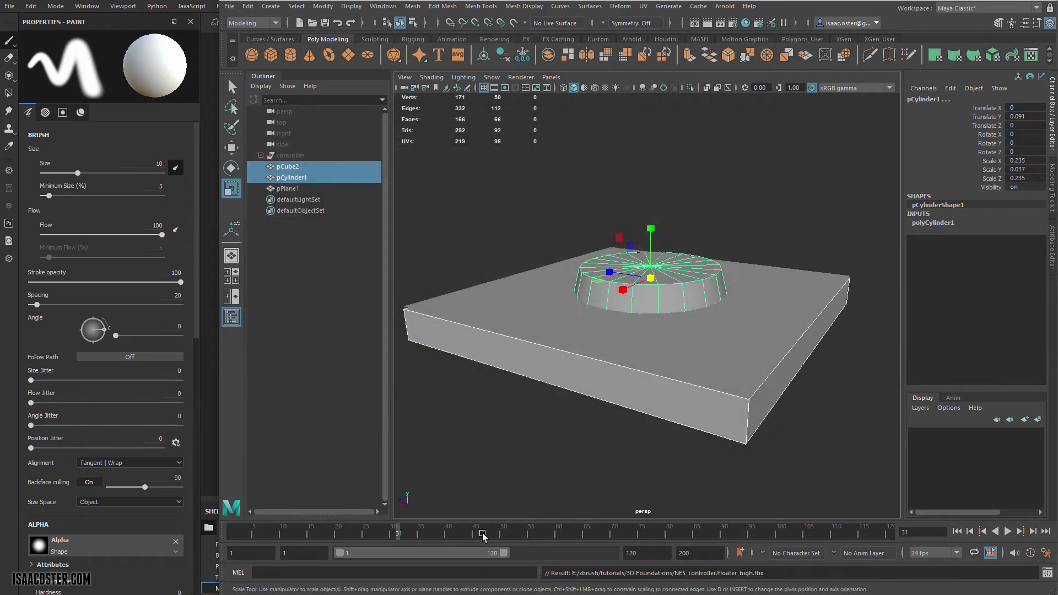
Step: Switch to Substance Painter and rebake all seven mesh maps at output size 512
{"action": "key", "text": "alt+Tab"}
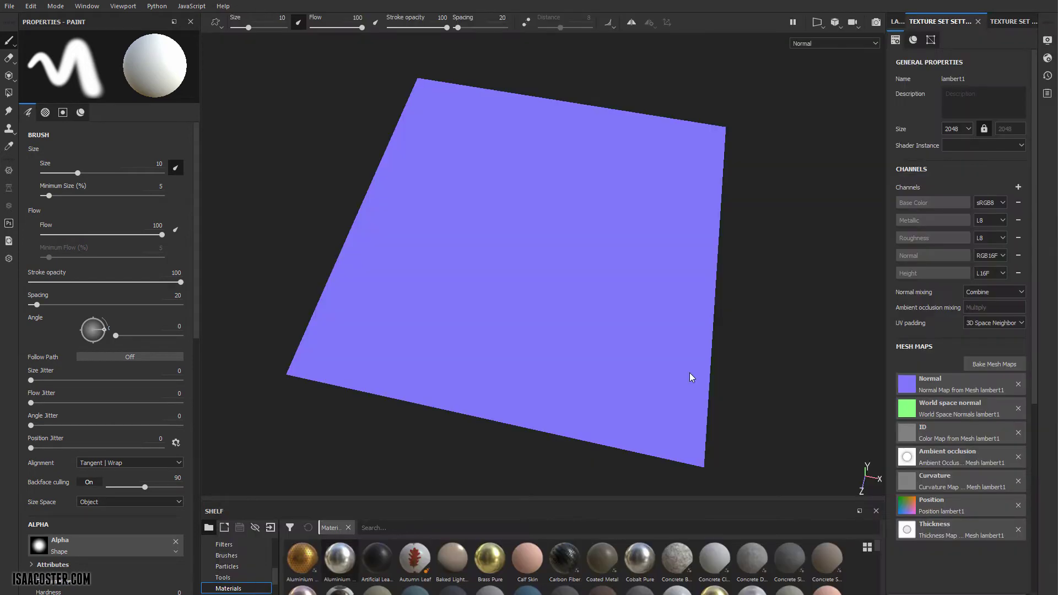
{"action": "left_click", "coordinate": [984, 366]}
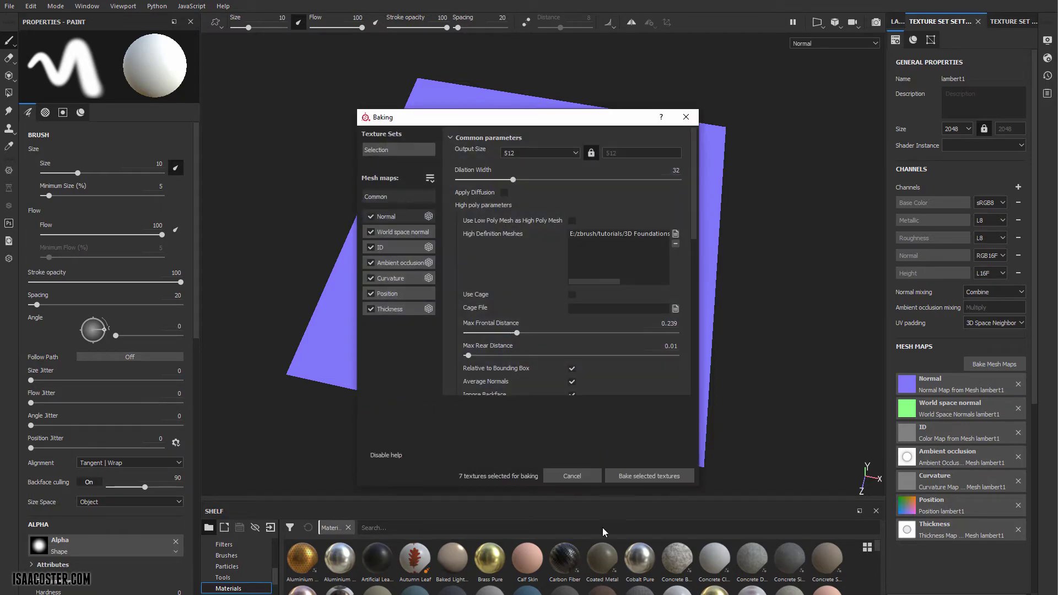
{"action": "left_click", "coordinate": [655, 476]}
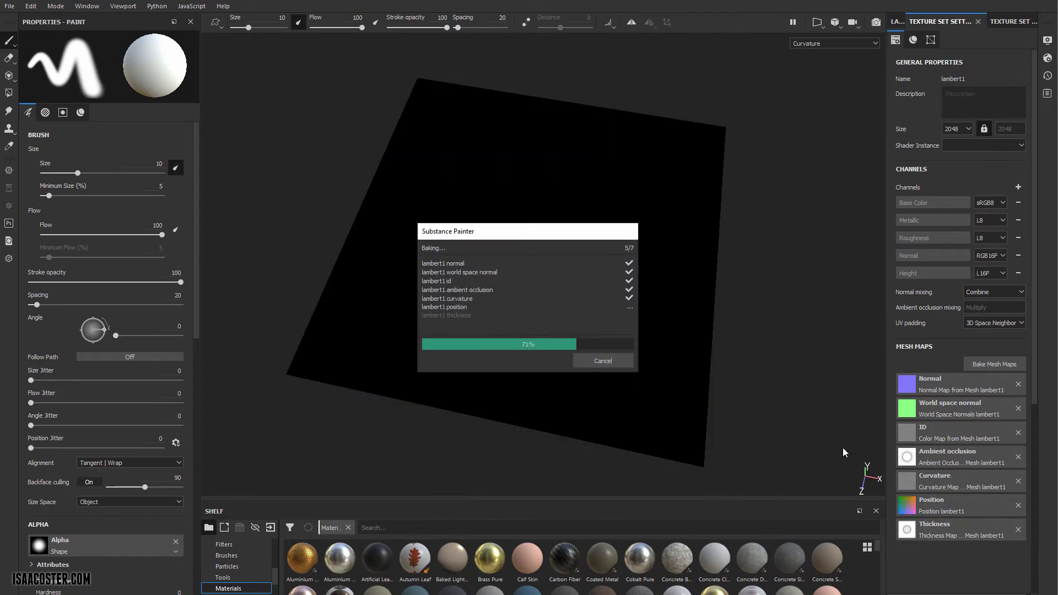
{"action": "left_click", "coordinate": [627, 355]}
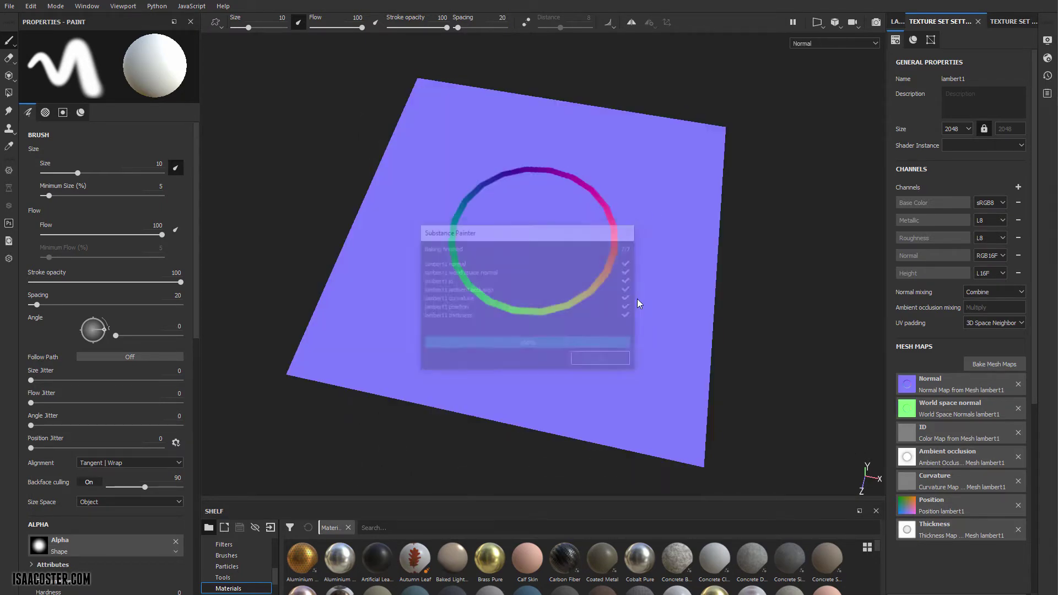
Step: Display the plane with its material and examine the baked circular bevel under rotated lighting and from several angles
{"action": "key", "text": "m"}
{"action": "left_click_drag", "start_coordinate": [645, 350], "coordinate": [607, 390], "text": "alt"}
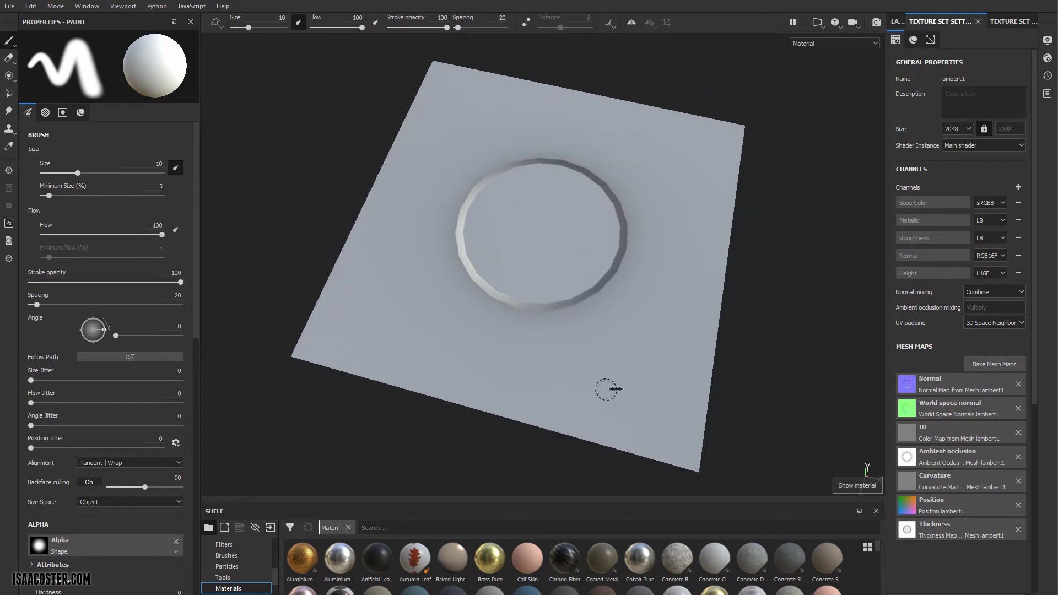
{"action": "right_click_drag", "start_coordinate": [606, 389], "coordinate": [625, 392], "text": "shift"}
{"action": "mouse_move", "coordinate": [625, 392]}
{"action": "left_mouse_down", "text": "alt"}
{"action": "mouse_move", "coordinate": [628, 320]}
{"action": "mouse_move", "coordinate": [630, 406]}
{"action": "left_mouse_up", "text": "alt"}
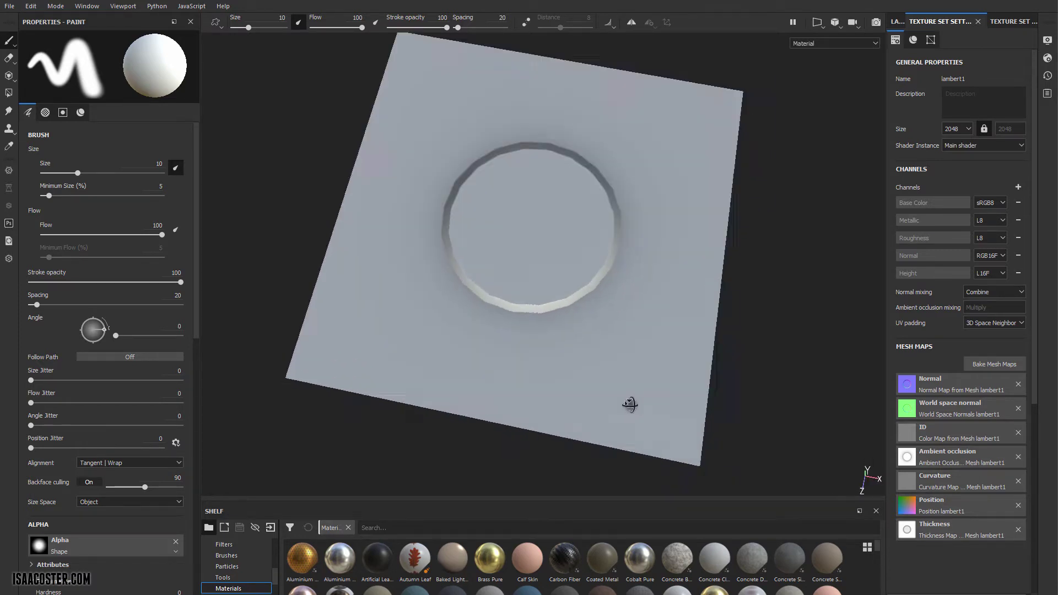
{"action": "left_click_drag", "start_coordinate": [577, 246], "coordinate": [572, 322], "text": "alt"}
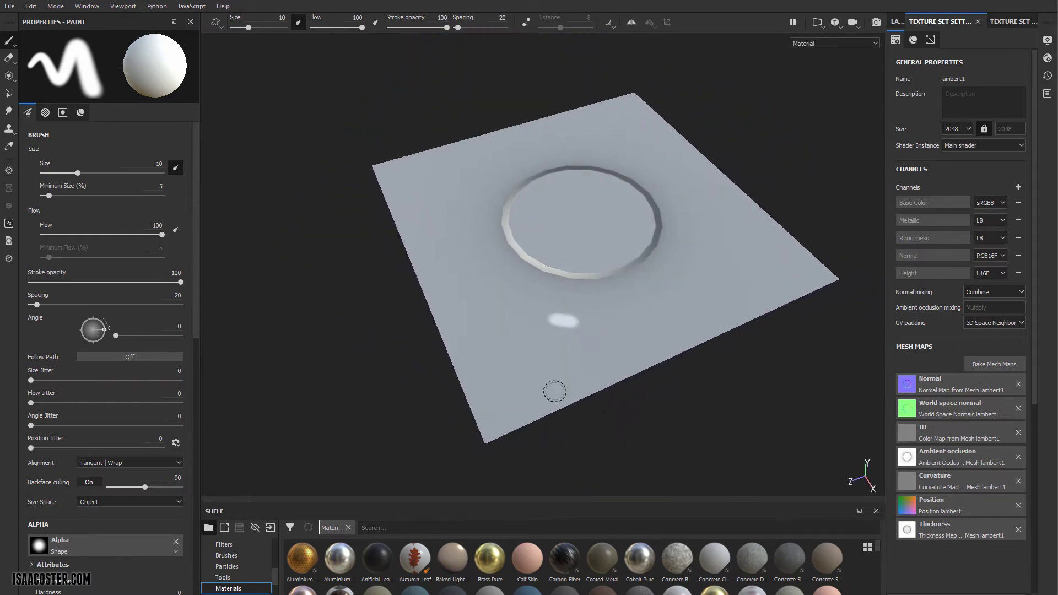
{"action": "mouse_move", "coordinate": [583, 337]}
{"action": "right_mouse_down", "text": "shift"}
{"action": "mouse_move", "coordinate": [484, 333]}
{"action": "mouse_move", "coordinate": [579, 345]}
{"action": "mouse_move", "coordinate": [529, 342]}
{"action": "right_mouse_up", "text": "shift"}
{"action": "left_click_drag", "start_coordinate": [530, 342], "coordinate": [654, 411], "text": "alt"}
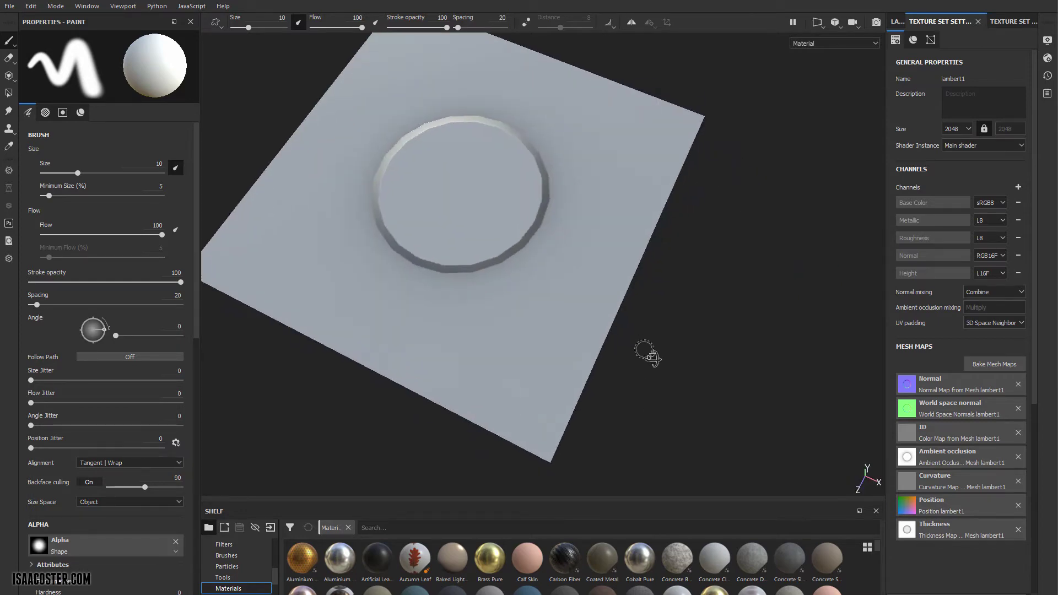
{"action": "left_click_drag", "start_coordinate": [644, 350], "coordinate": [622, 326], "text": "alt"}
Step: Switch to Maya and hide the plane covering the slab
{"action": "key", "text": "alt+Tab"}
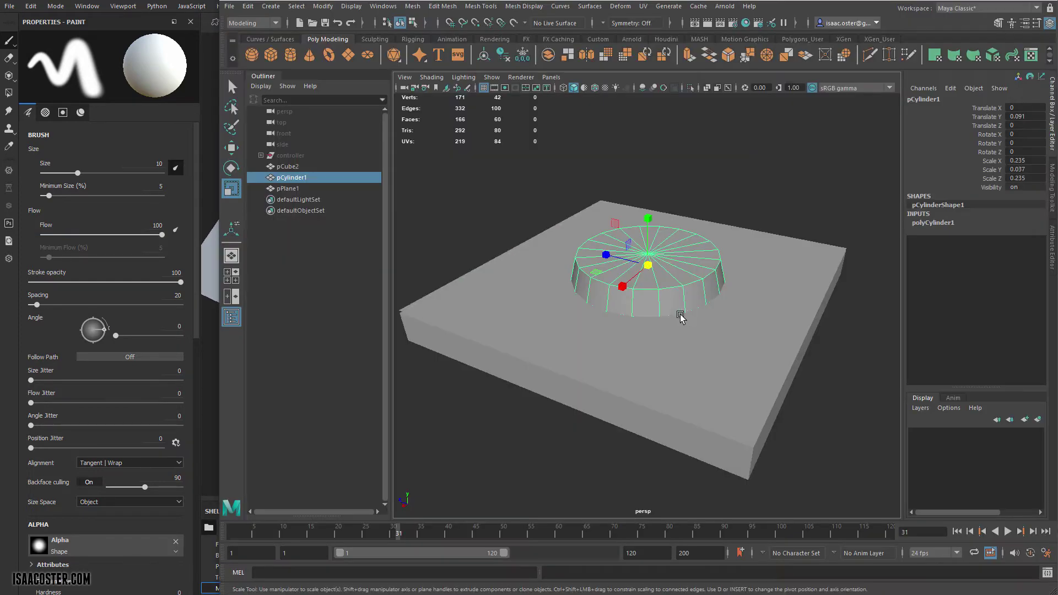
{"action": "left_click", "coordinate": [719, 372]}
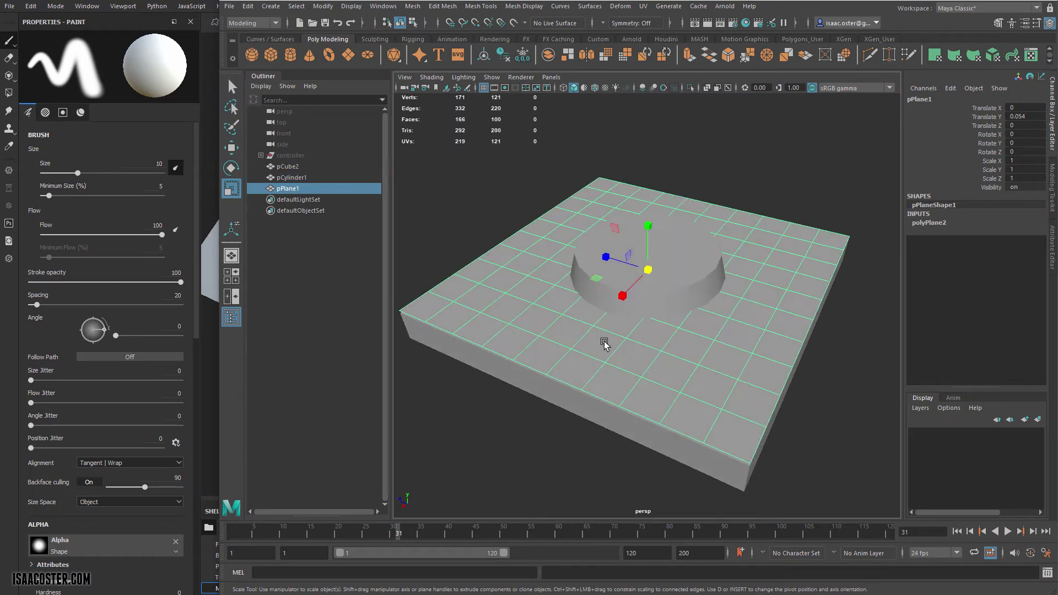
{"action": "key", "text": "ctrl+h"}
Step: Extrude the cylinder's top cap faces and scale them slightly inward to form a narrow rim
{"action": "left_click", "coordinate": [661, 253]}
{"action": "left_click_drag", "start_coordinate": [661, 253], "coordinate": [642, 356], "text": "alt"}
{"action": "right_click_drag", "start_coordinate": [642, 354], "coordinate": [720, 321], "text": "alt"}
{"action": "left_click", "coordinate": [354, 6]}
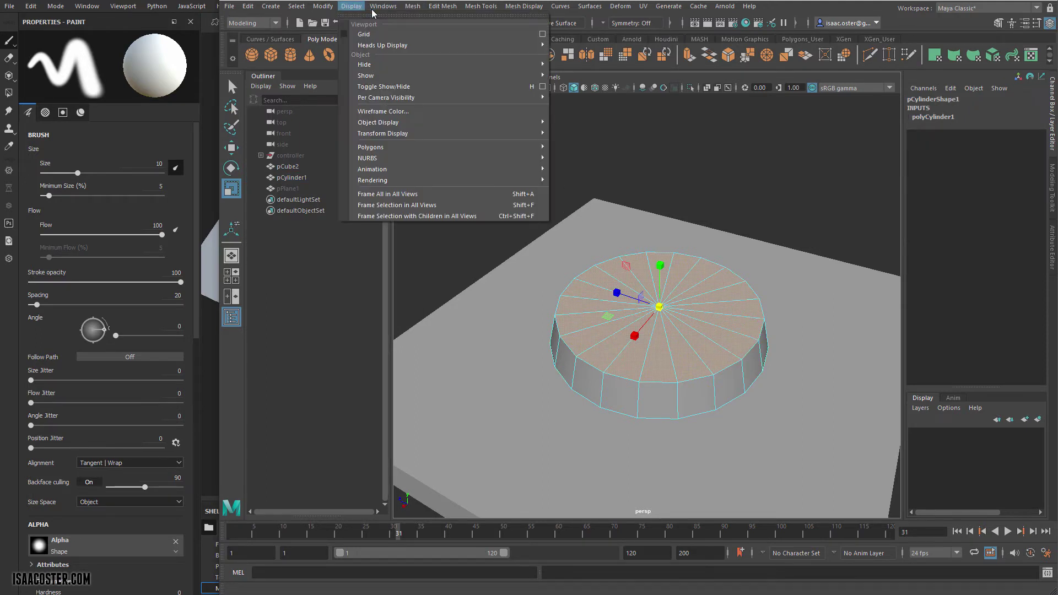
{"action": "mouse_move", "coordinate": [412, 6]}
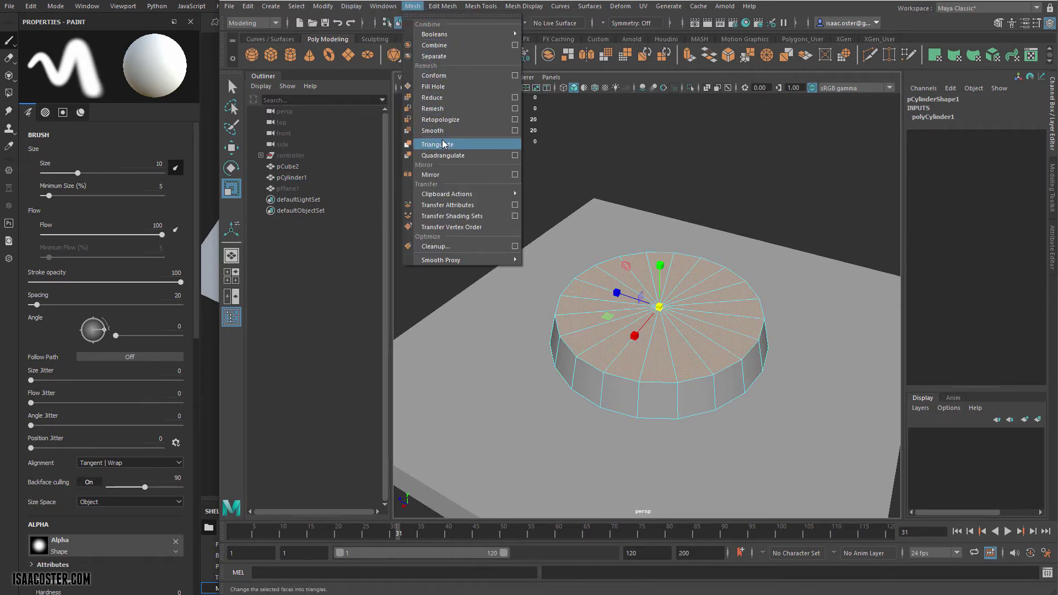
{"action": "left_click", "coordinate": [413, 7]}
{"action": "left_click", "coordinate": [443, 6]}
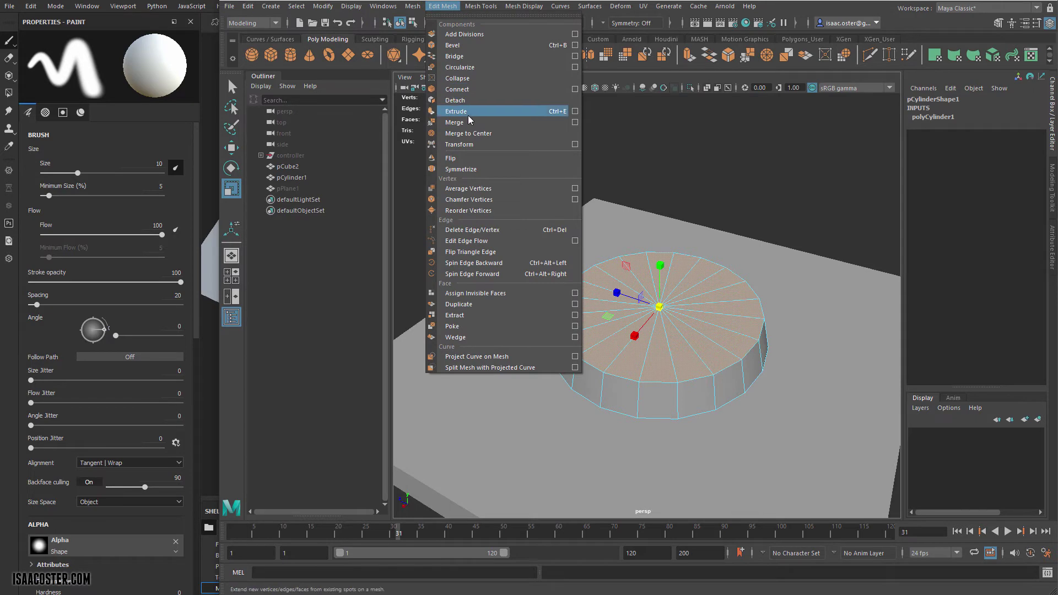
{"action": "left_click", "coordinate": [468, 113]}
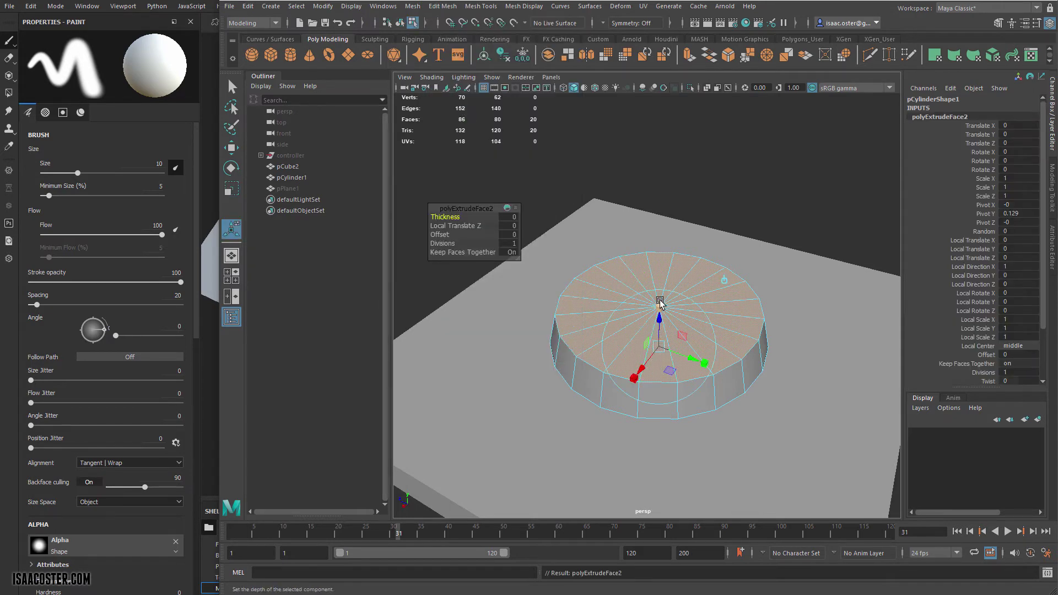
{"action": "left_click_drag", "start_coordinate": [675, 325], "coordinate": [681, 353], "text": "alt"}
{"action": "key", "text": "r"}
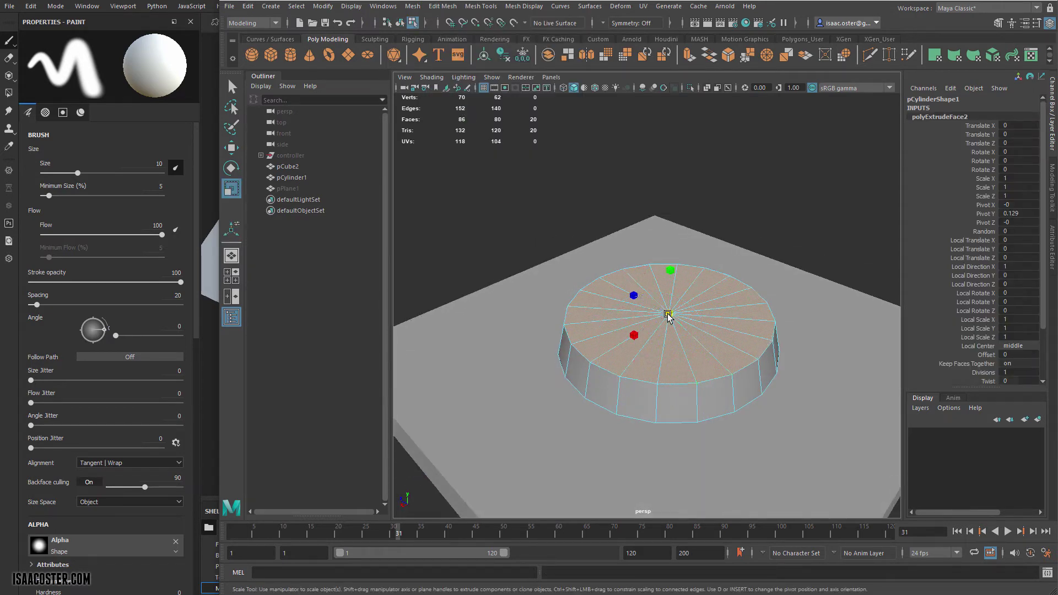
{"action": "left_click_drag", "start_coordinate": [668, 316], "coordinate": [652, 318]}
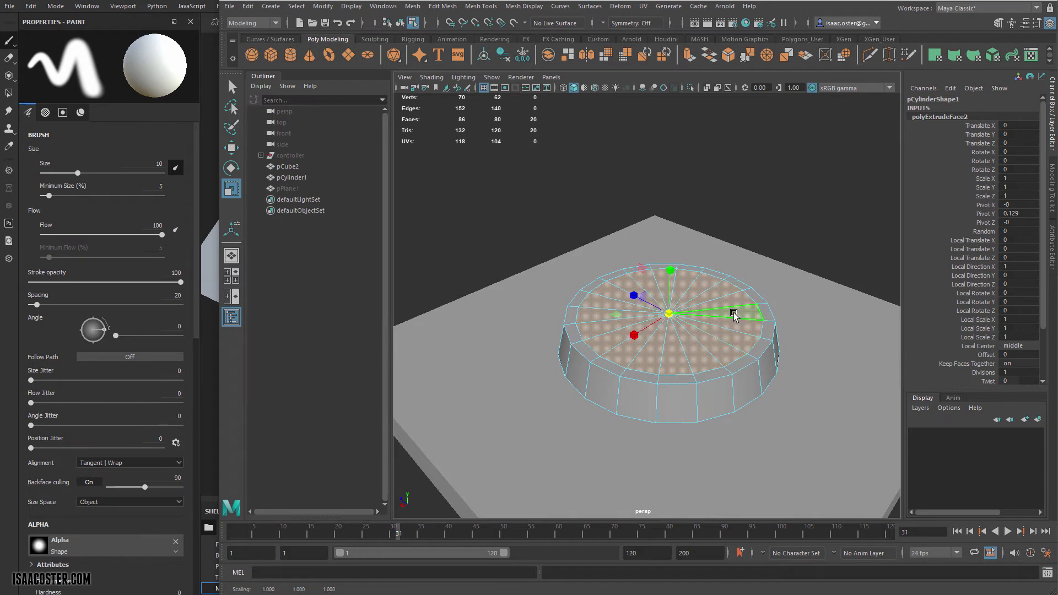
Step: Extrude the inner cap faces again and move them down to sink a recess inside the rim
{"action": "key", "text": "ctrl+e"}
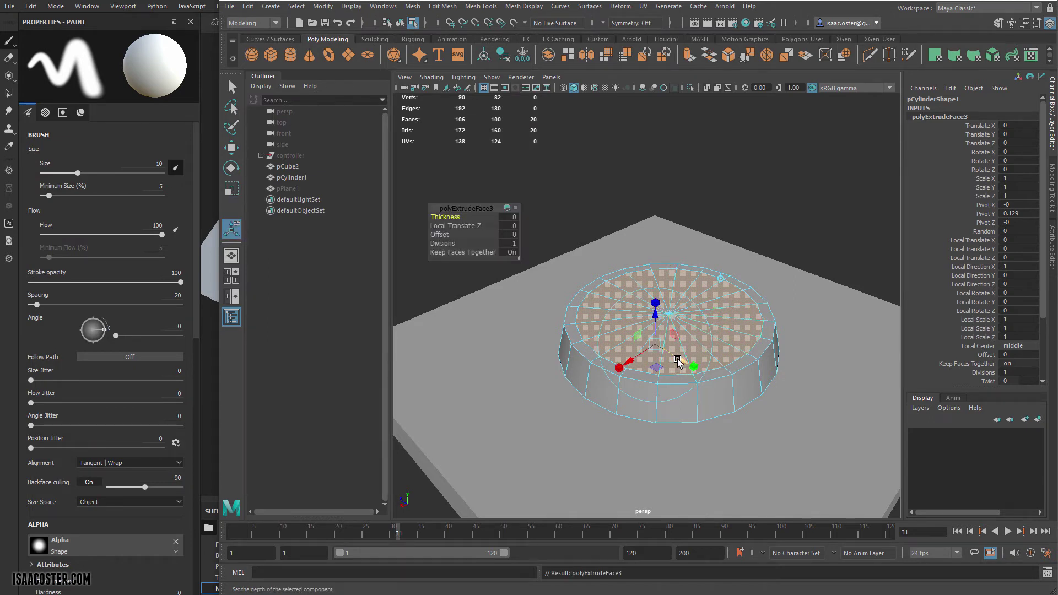
{"action": "key", "text": "r"}
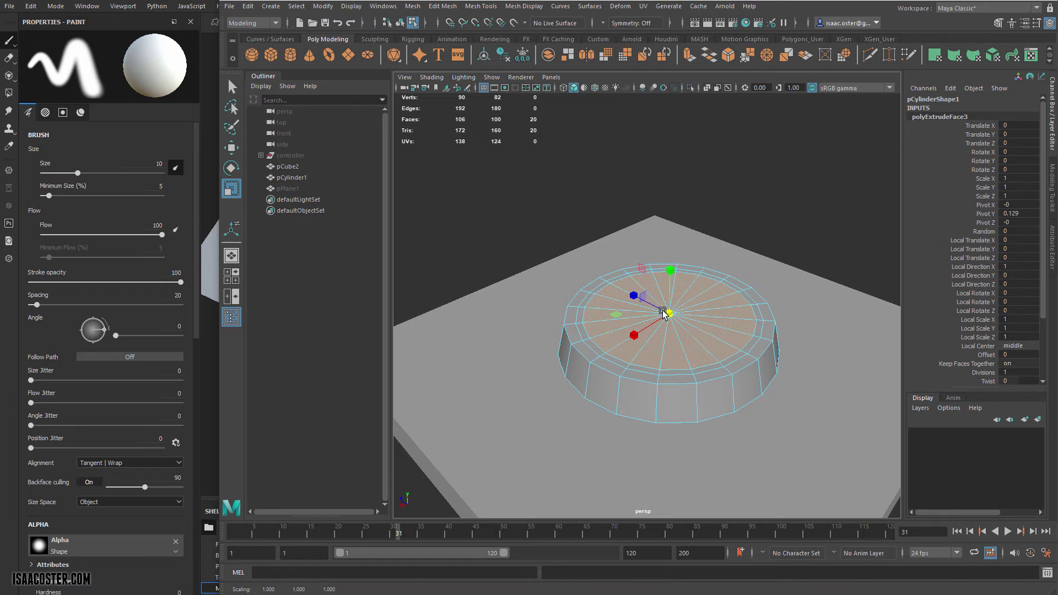
{"action": "key", "text": "w"}
{"action": "left_click_drag", "start_coordinate": [672, 270], "coordinate": [671, 289]}
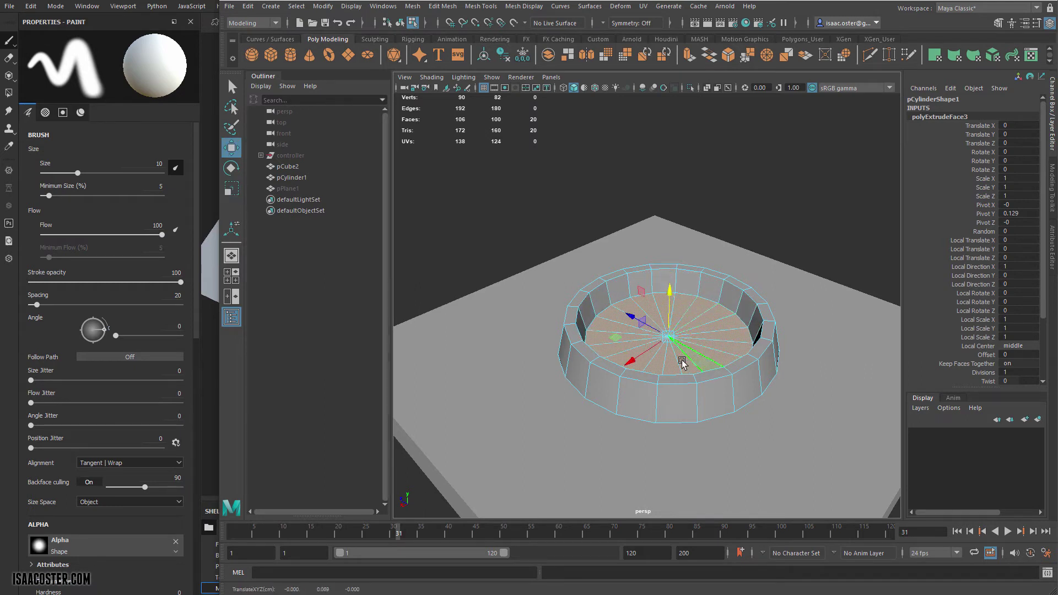
Step: Extrude the recess floor, scale it slightly inward and raise it above the rim as a central button, then deselect the cylinder
{"action": "key", "text": "ctrl+e"}
{"action": "key", "text": "r"}
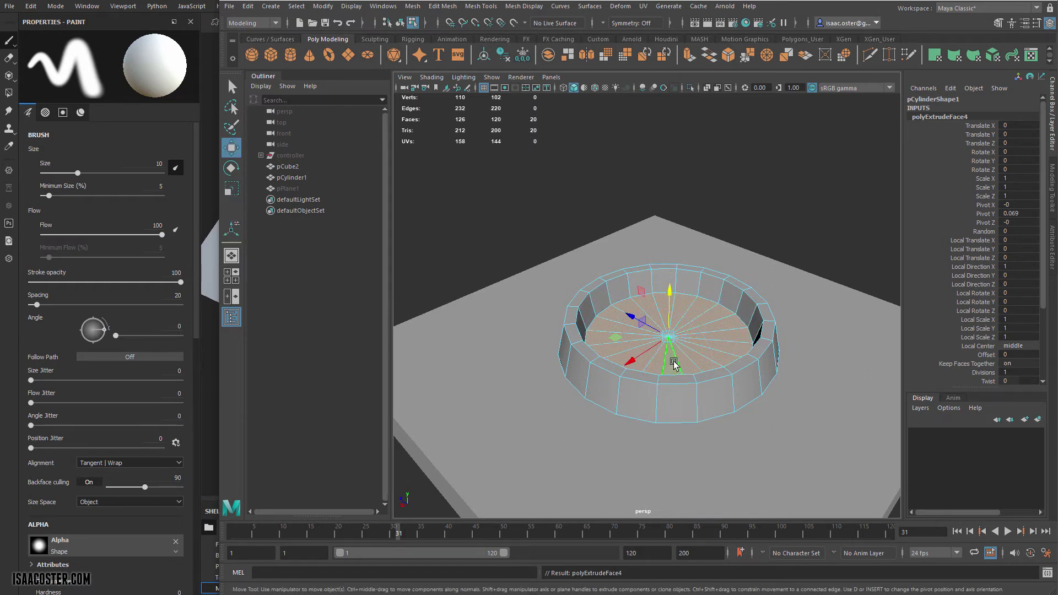
{"action": "left_click_drag", "start_coordinate": [669, 337], "coordinate": [656, 340]}
{"action": "key", "text": "w"}
{"action": "left_click_drag", "start_coordinate": [669, 292], "coordinate": [677, 247]}
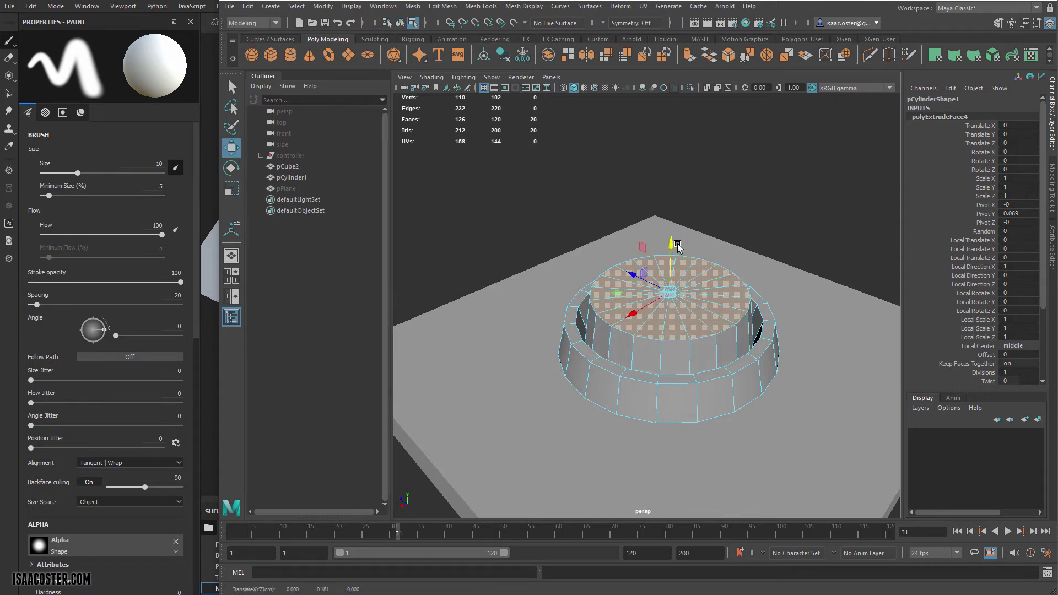
{"action": "key", "text": "F8"}
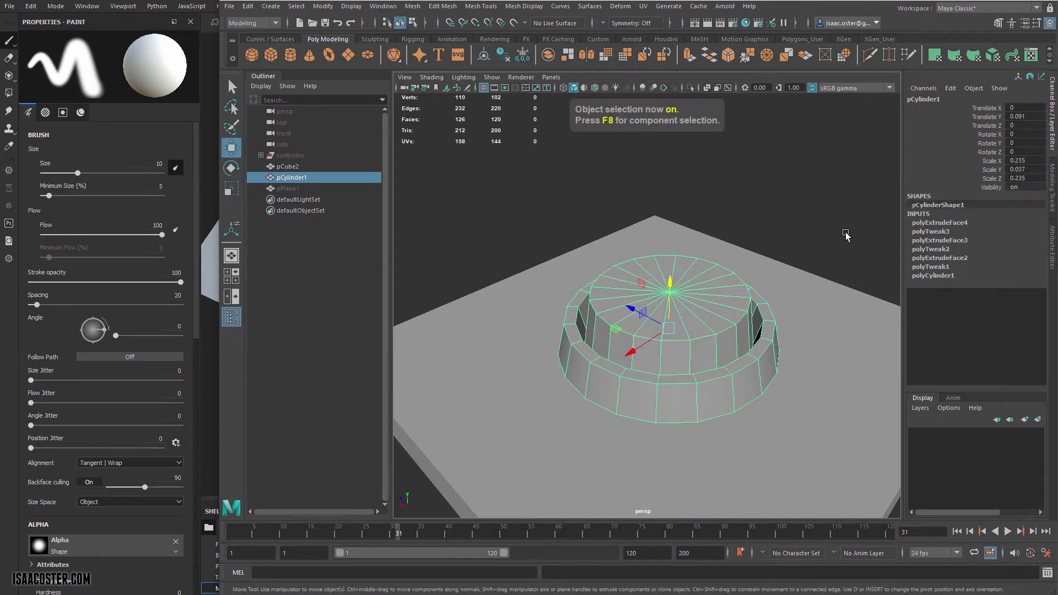
{"action": "left_click", "coordinate": [846, 233]}
Step: Scale the cylinder's bottom edge loop inward to remove the outer wall's taper and select the rim's top face loop
{"action": "left_click_drag", "start_coordinate": [697, 379], "coordinate": [690, 434], "text": "alt"}
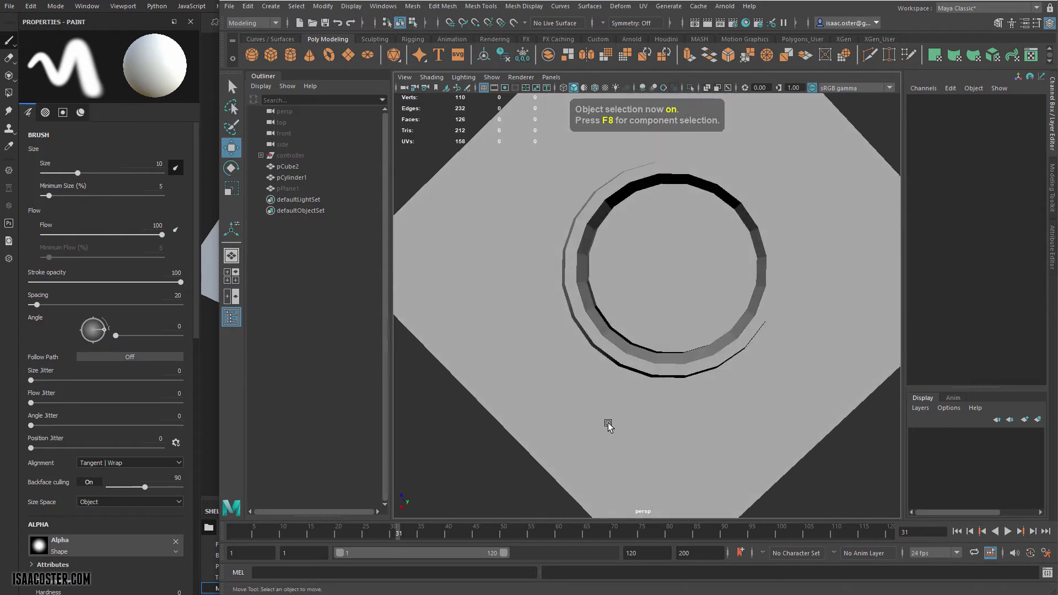
{"action": "left_click_drag", "start_coordinate": [567, 329], "coordinate": [577, 350], "text": "alt"}
{"action": "left_click", "coordinate": [588, 362]}
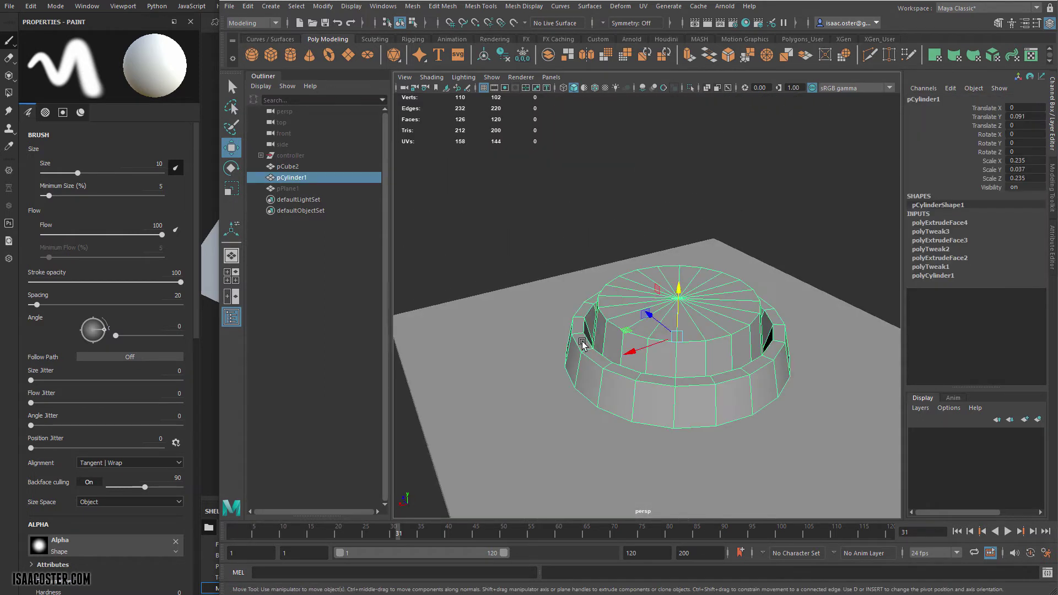
{"action": "right_click_drag", "start_coordinate": [602, 372], "coordinate": [601, 342]}
{"action": "double_click", "coordinate": [579, 394]}
{"action": "key", "text": "t"}
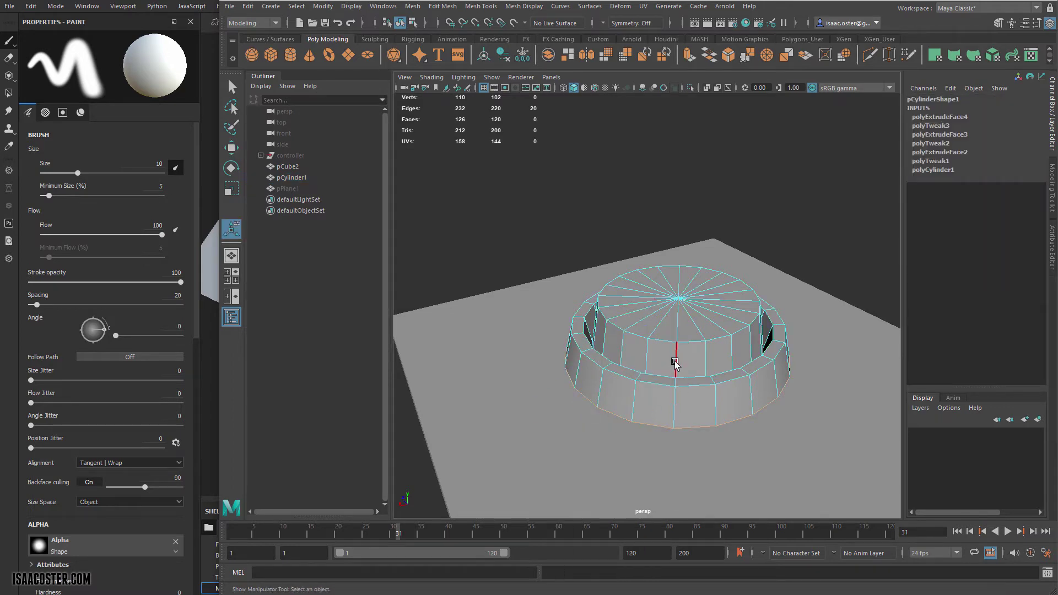
{"action": "key", "text": "r"}
{"action": "left_click_drag", "start_coordinate": [676, 352], "coordinate": [671, 446]}
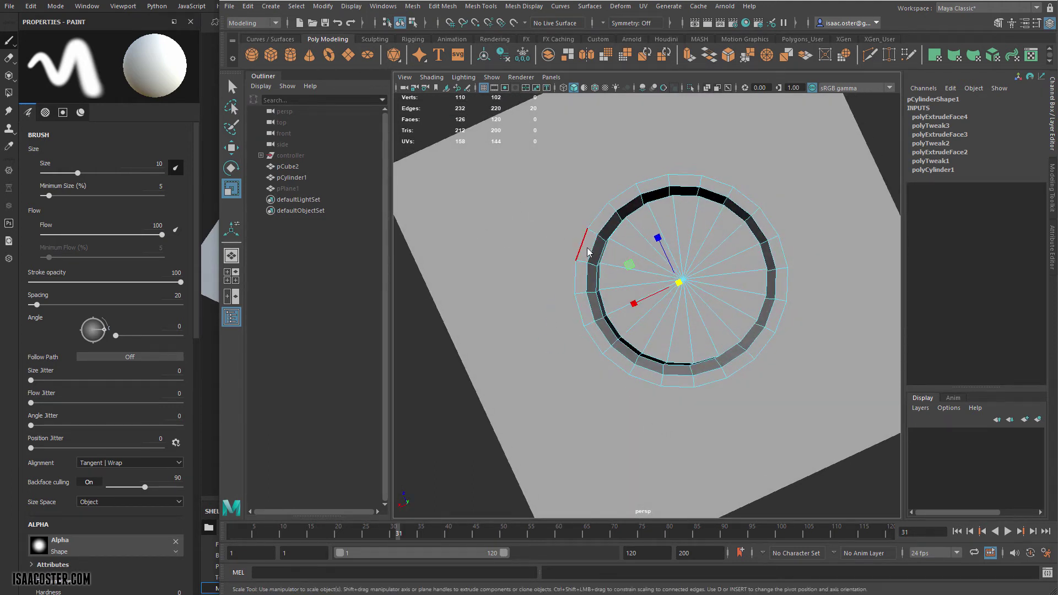
{"action": "right_click_drag", "start_coordinate": [588, 252], "coordinate": [586, 283]}
{"action": "double_click", "coordinate": [581, 274]}
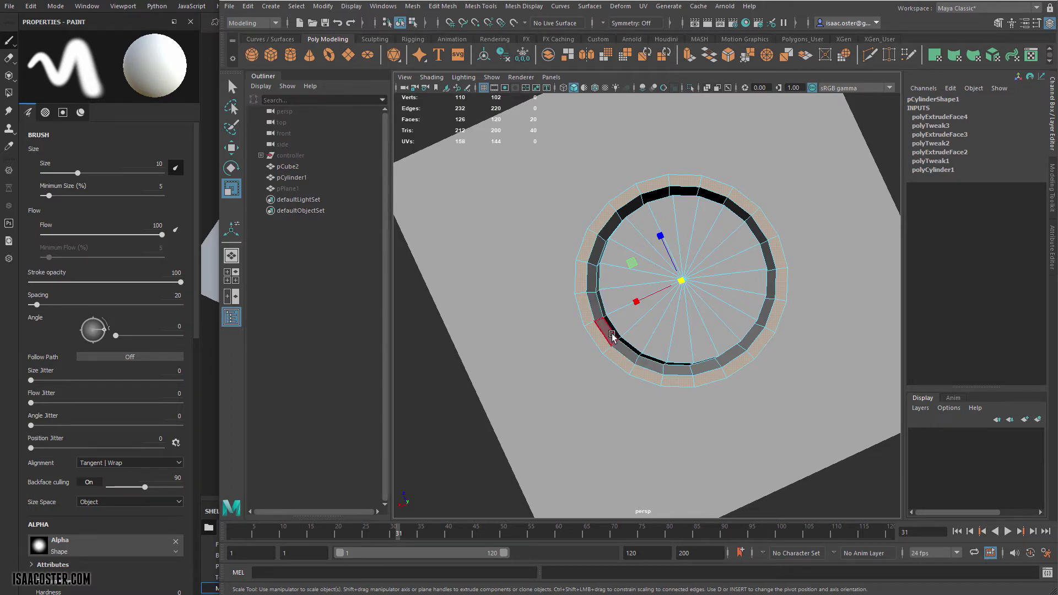
Step: Export the slab together with the reshaped button-and-rim cylinder to floater_high.fbx
{"action": "left_click_drag", "start_coordinate": [612, 335], "coordinate": [684, 373], "text": "alt"}
{"action": "key", "text": "F8"}
{"action": "scroll", "coordinate": [683, 374], "scroll_direction": "down", "scroll_amount": 3}
{"action": "left_click", "coordinate": [589, 433], "text": "shift"}
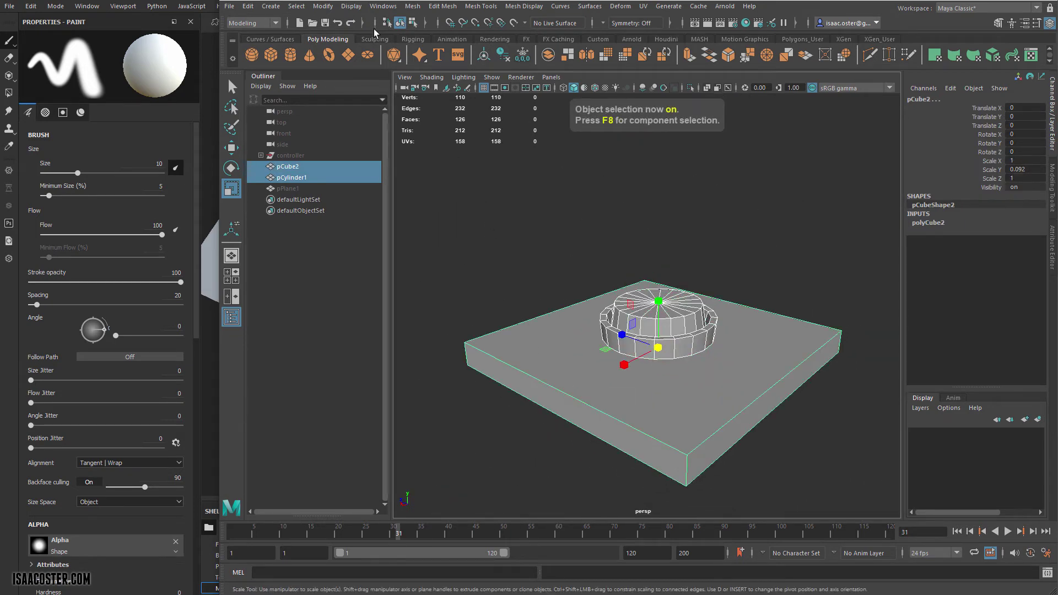
{"action": "left_click", "coordinate": [228, 6]}
{"action": "left_click", "coordinate": [267, 154]}
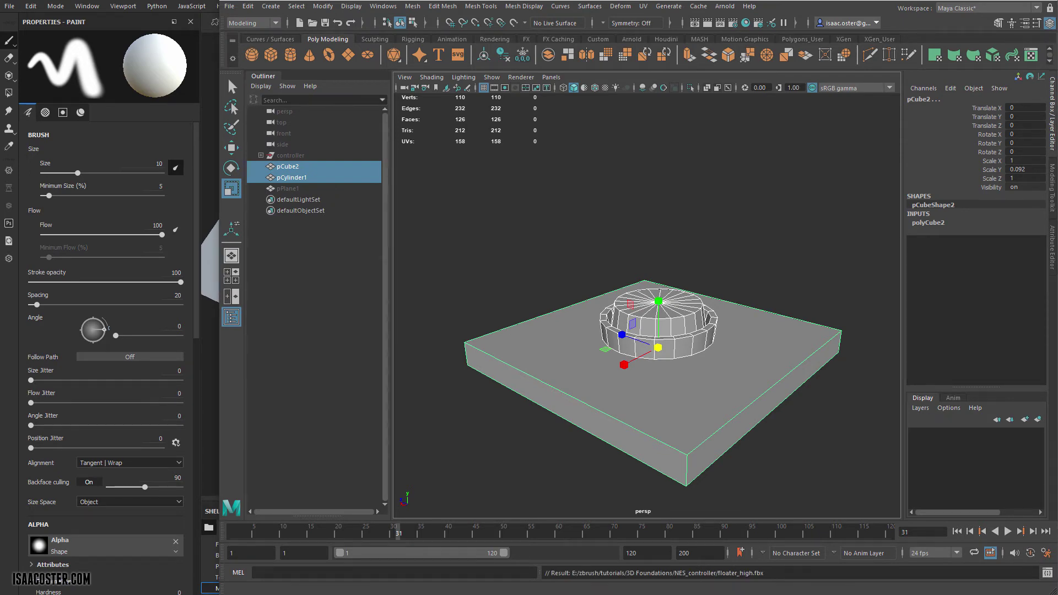
Step: Switch to Substance Painter and rebake the selected mesh maps from the updated high-poly button and rim
{"action": "key", "text": "alt+Tab"}
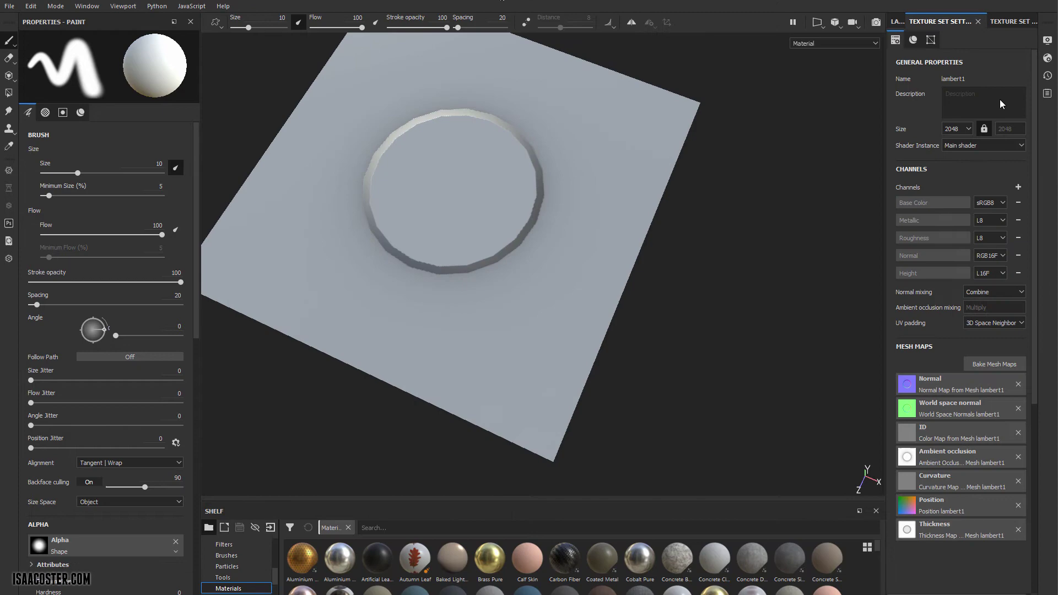
{"action": "left_click", "coordinate": [999, 365]}
{"action": "left_click", "coordinate": [634, 470]}
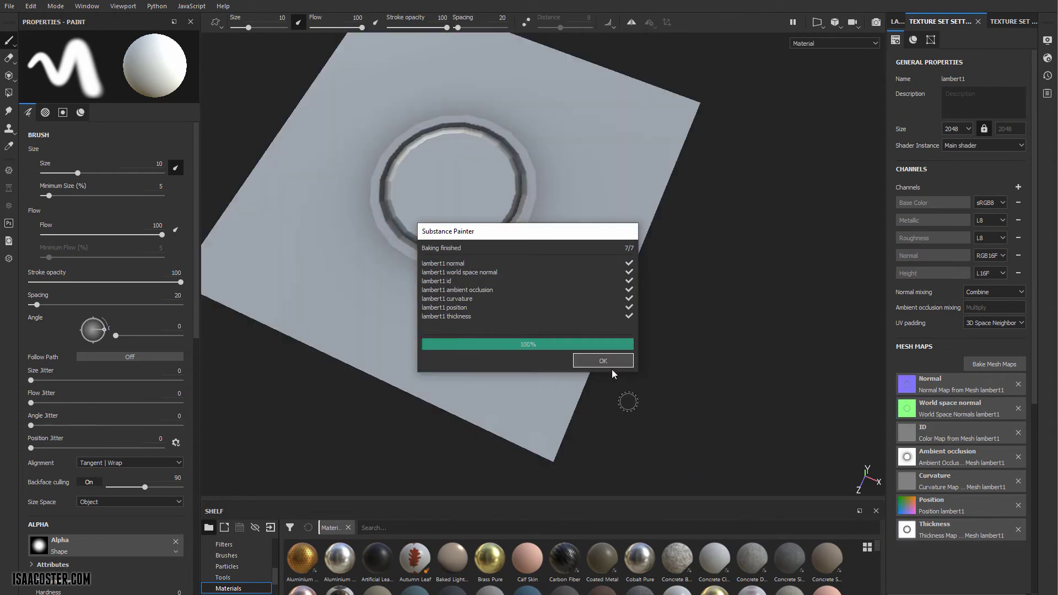
{"action": "left_click", "coordinate": [611, 364]}
{"action": "left_click_drag", "start_coordinate": [699, 326], "coordinate": [683, 339], "text": "alt"}
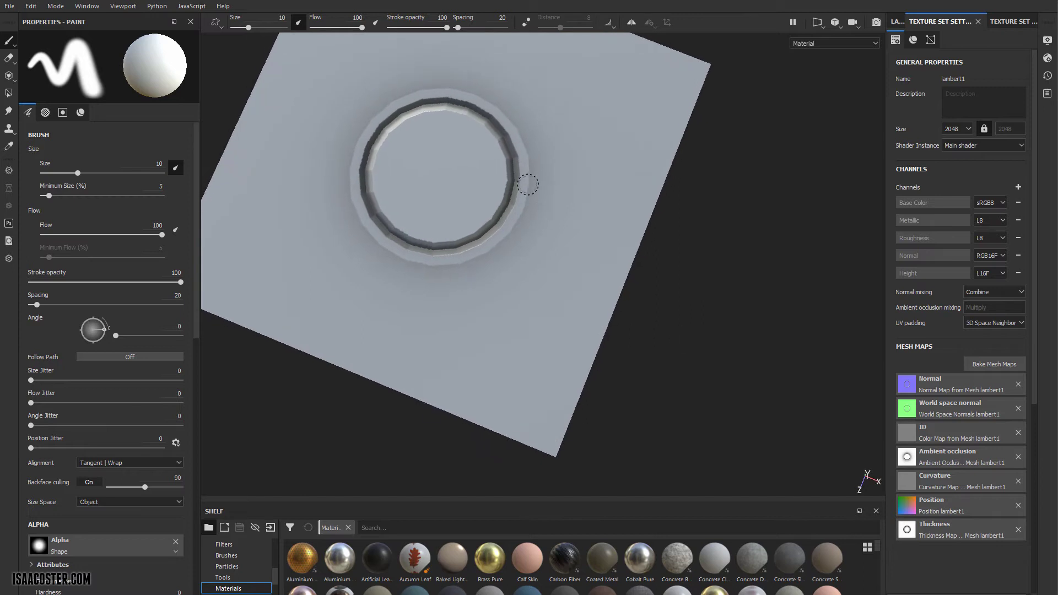
{"action": "mouse_move", "coordinate": [440, 253]}
{"action": "middle_mouse_down", "text": "alt"}
{"action": "mouse_move", "coordinate": [498, 274]}
{"action": "mouse_move", "coordinate": [508, 265]}
{"action": "middle_mouse_up", "text": "alt"}
{"action": "left_click_drag", "start_coordinate": [543, 276], "coordinate": [652, 237], "text": "alt"}
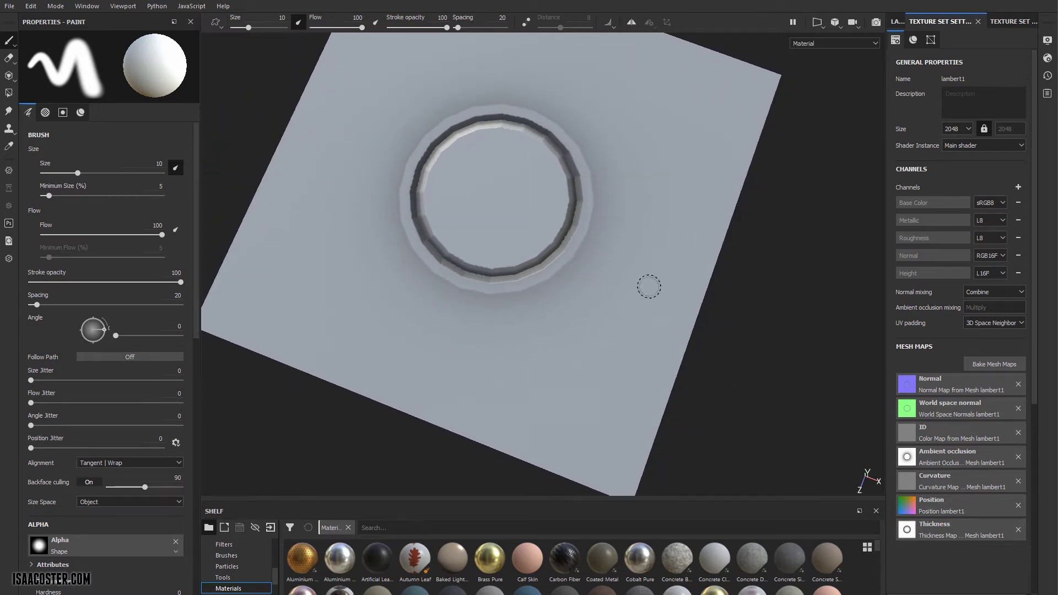
Step: Examine the baked Normal mesh map on the plane and return to the material view
{"action": "left_click", "coordinate": [829, 42]}
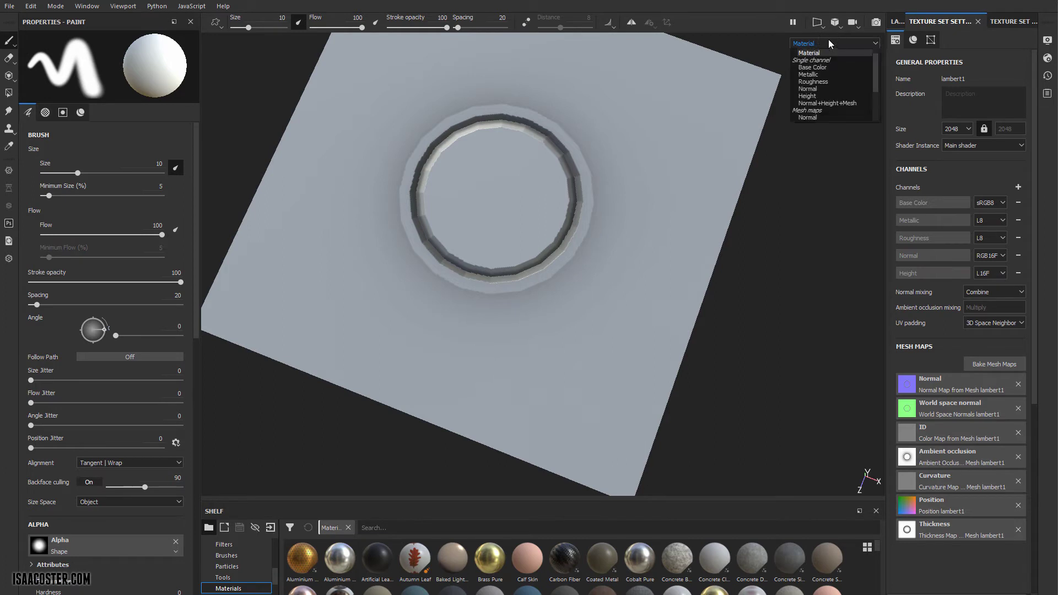
{"action": "left_click", "coordinate": [818, 117]}
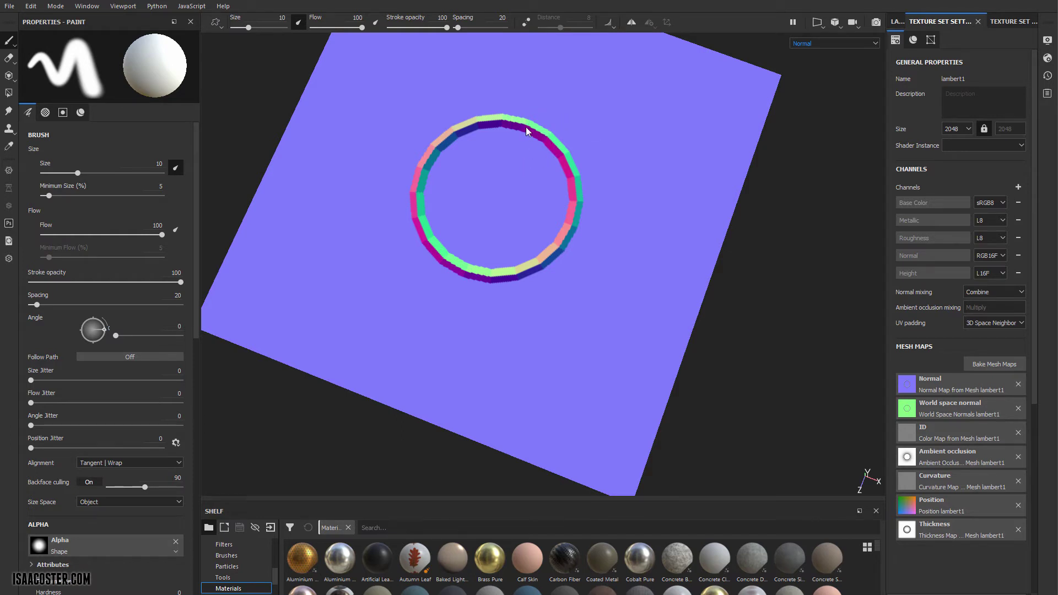
{"action": "key", "text": "m"}
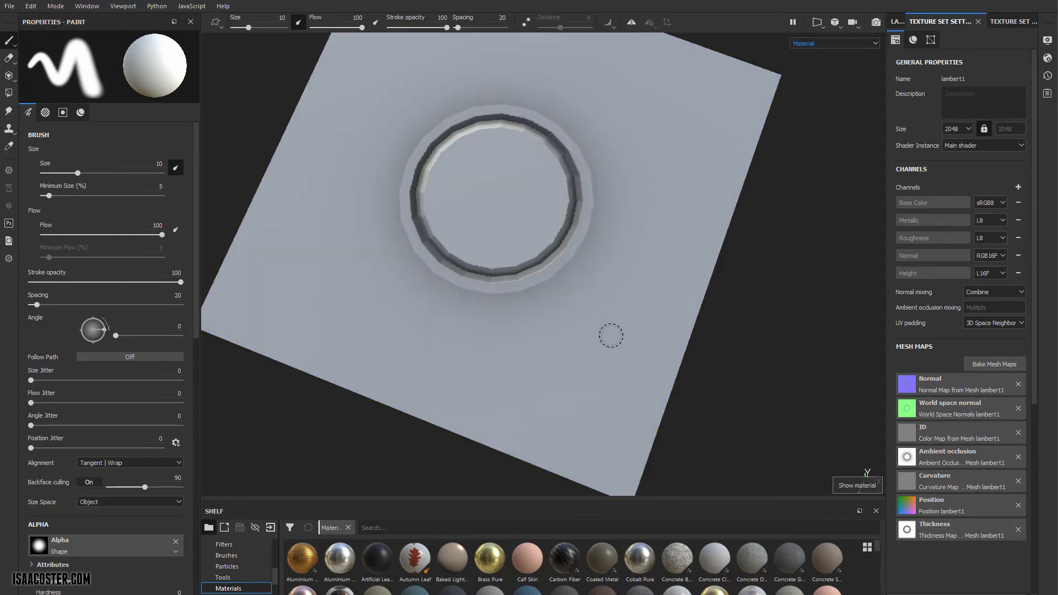
Step: Switch to Maya and delete the face loop forming the cylinder's outer wall
{"action": "key", "text": "alt+Tab"}
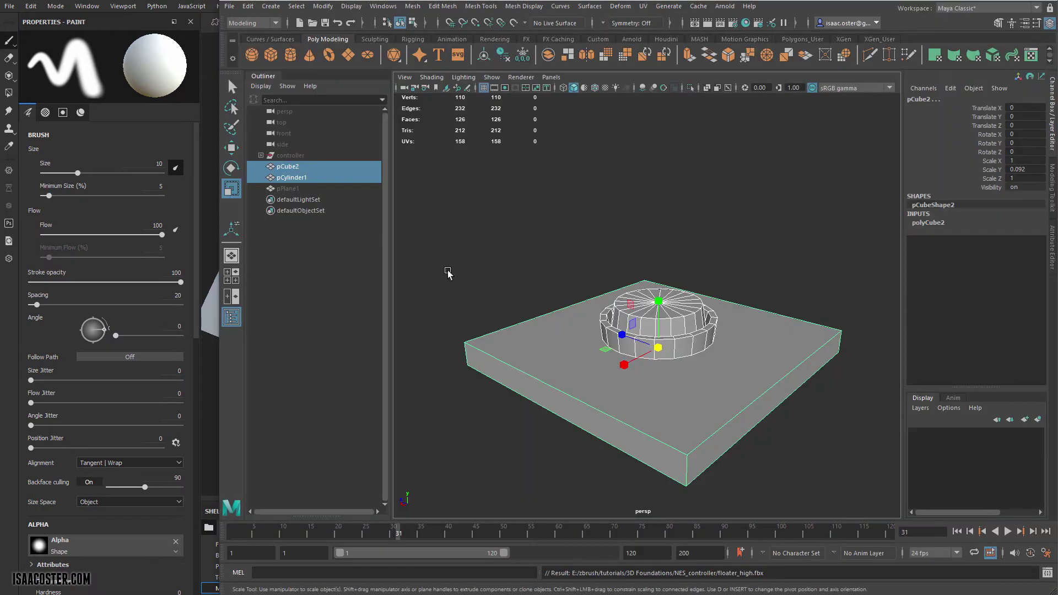
{"action": "right_click_drag", "start_coordinate": [664, 351], "coordinate": [666, 379]}
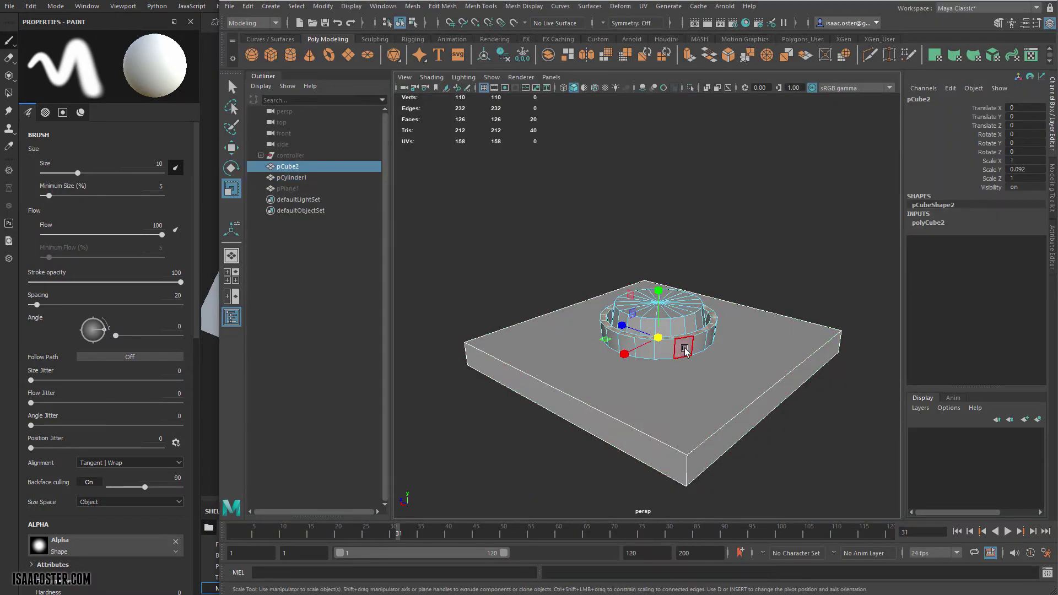
{"action": "left_click", "coordinate": [684, 348]}
{"action": "double_click", "coordinate": [703, 344], "text": "shift"}
{"action": "key", "text": "Delete"}
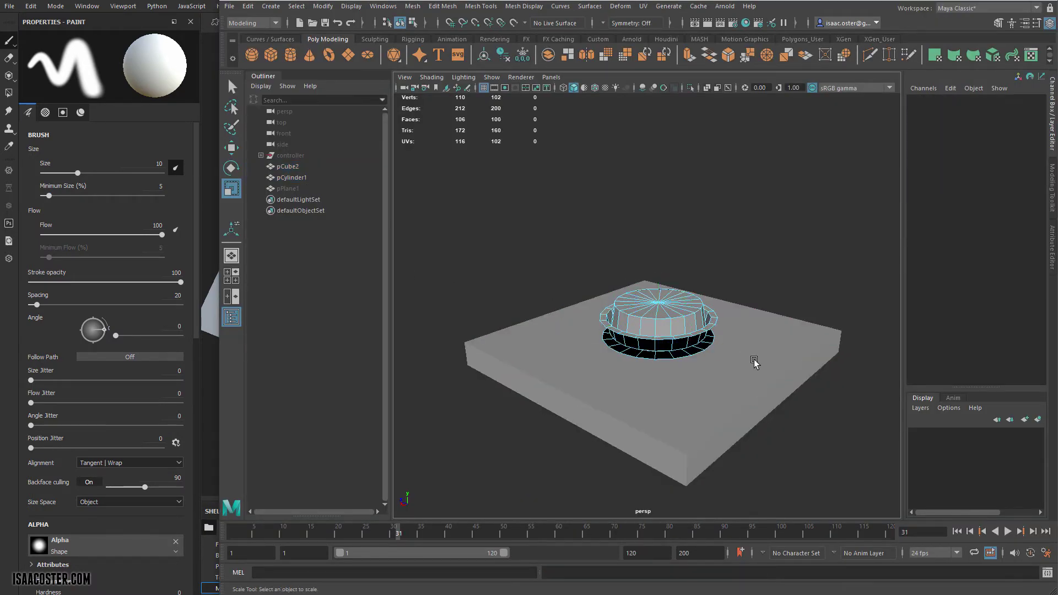
Step: Delete the cylinder's bottom cap faces and return to object selection
{"action": "mouse_move", "coordinate": [693, 355]}
{"action": "left_mouse_down", "text": "alt"}
{"action": "mouse_move", "coordinate": [697, 456]}
{"action": "mouse_move", "coordinate": [704, 331]}
{"action": "mouse_move", "coordinate": [701, 369]}
{"action": "left_mouse_up", "text": "alt"}
{"action": "double_click", "coordinate": [701, 369]}
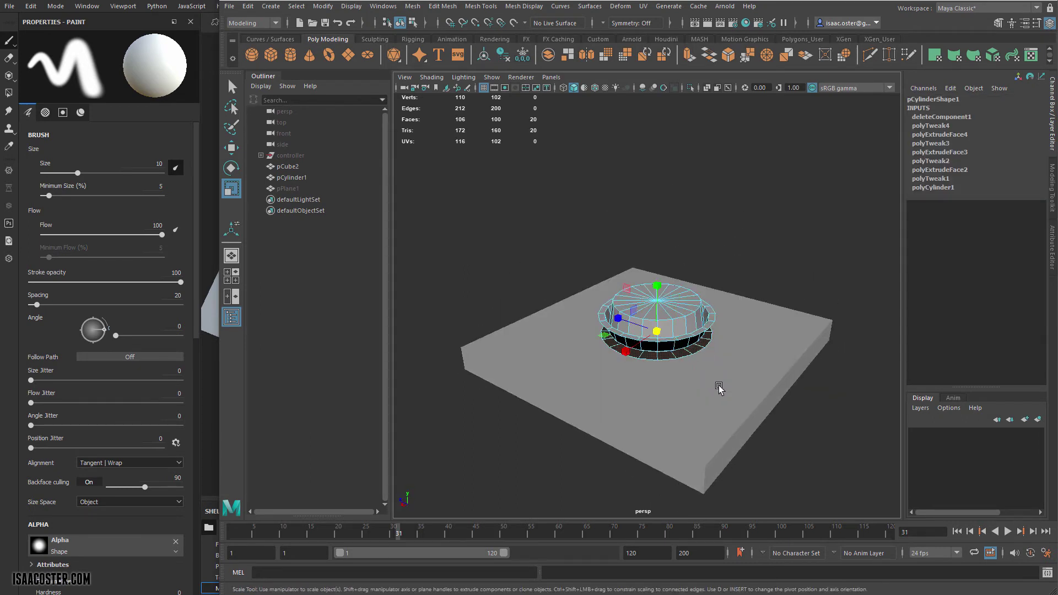
{"action": "key", "text": "Delete"}
{"action": "key", "text": "F8"}
{"action": "key", "text": "F8"}
{"action": "left_click_drag", "start_coordinate": [733, 283], "coordinate": [726, 299], "text": "alt"}
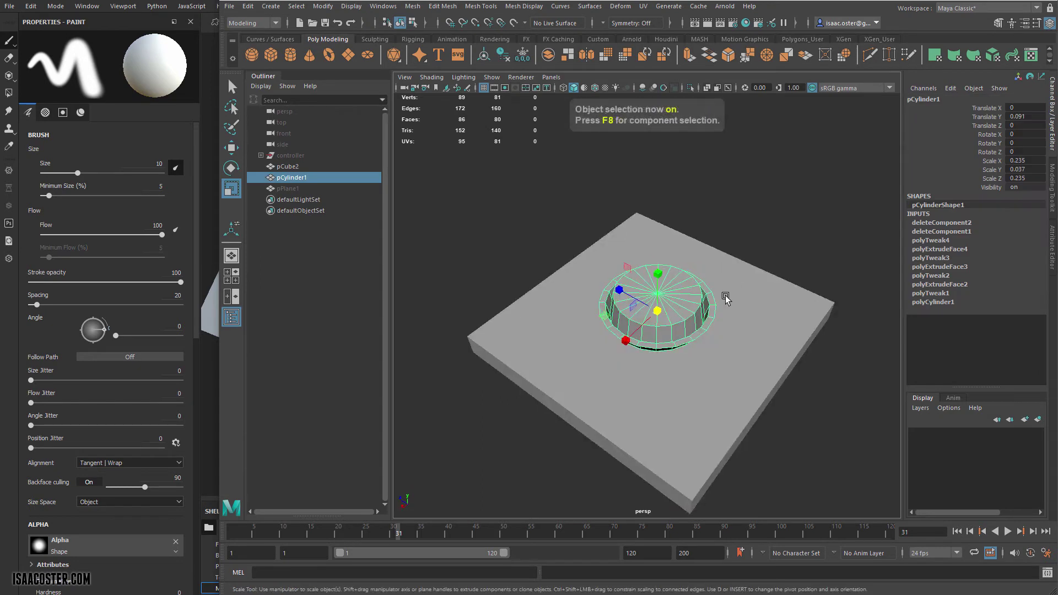
Step: Export the slab together with the opened-up cylinder to floater_high.fbx
{"action": "left_click", "coordinate": [595, 429], "text": "shift"}
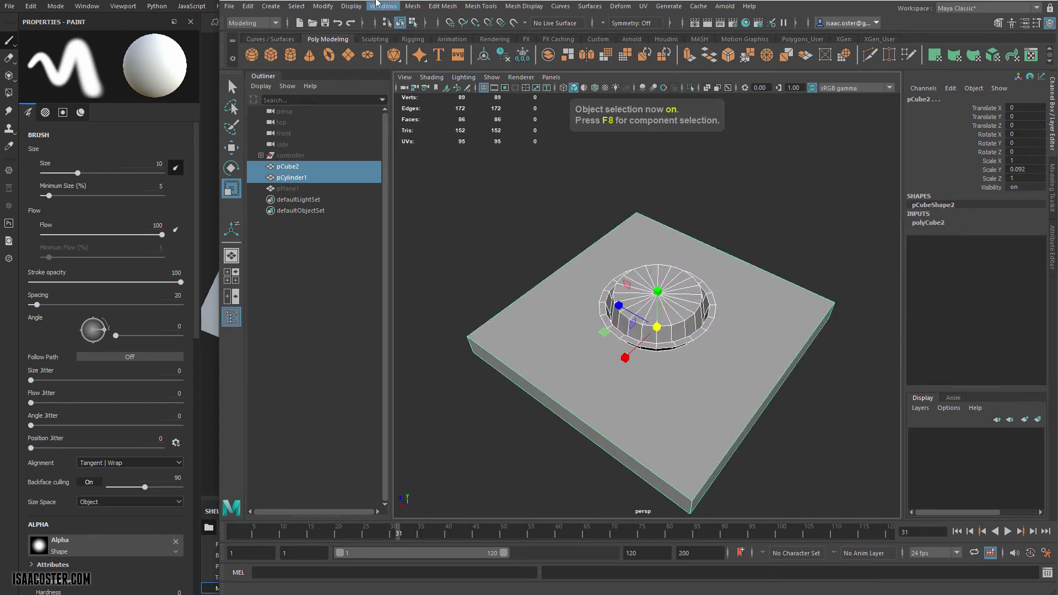
{"action": "left_click", "coordinate": [412, 7]}
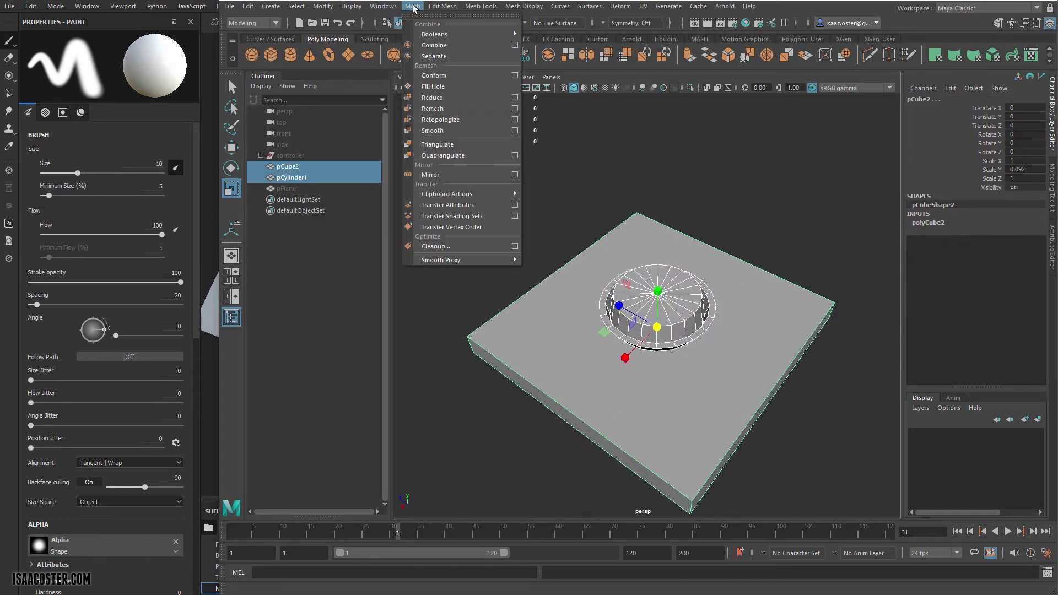
{"action": "mouse_move", "coordinate": [231, 6]}
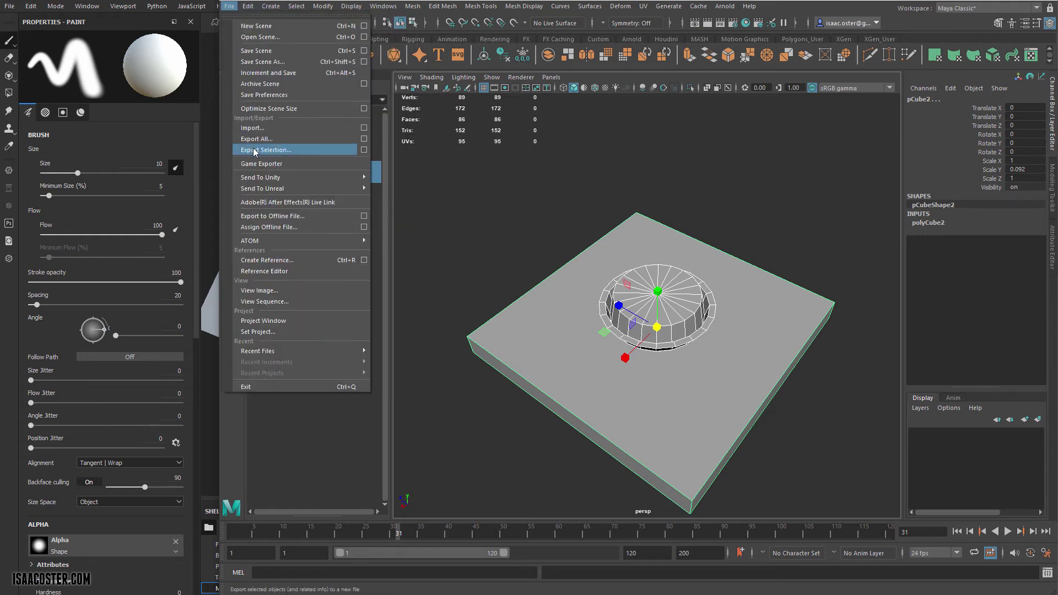
{"action": "left_click", "coordinate": [254, 150]}
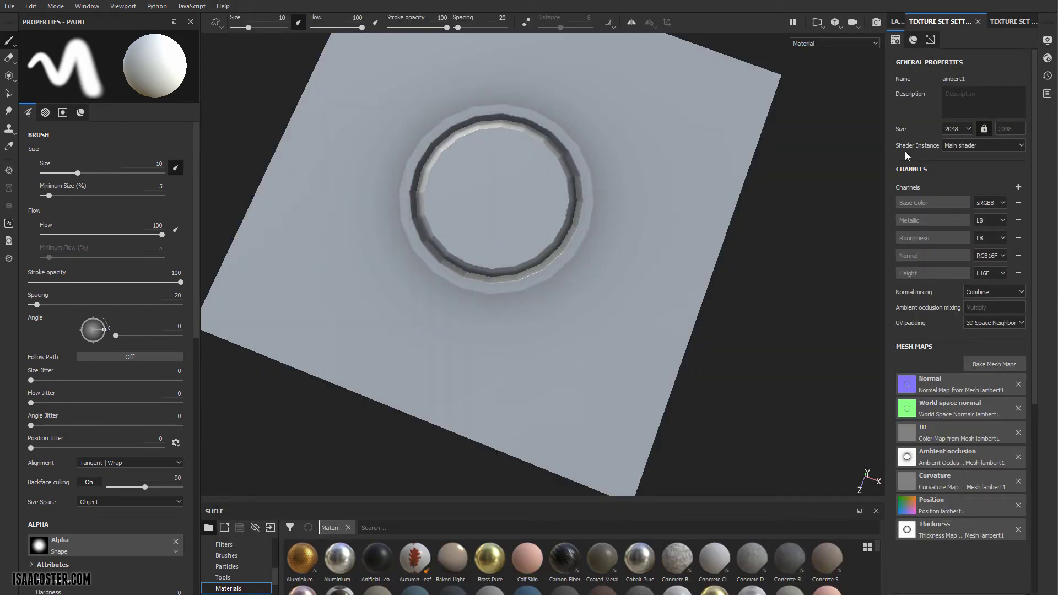
Step: Rebake the selected mesh maps in Substance Painter from the re-exported floater
{"action": "left_click", "coordinate": [987, 366]}
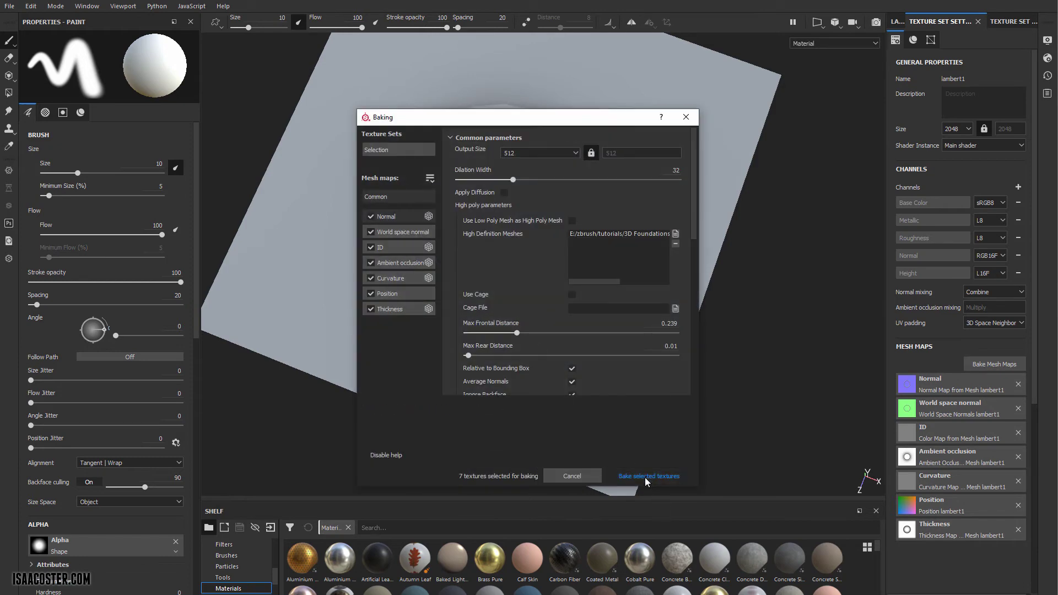
{"action": "left_click", "coordinate": [645, 477]}
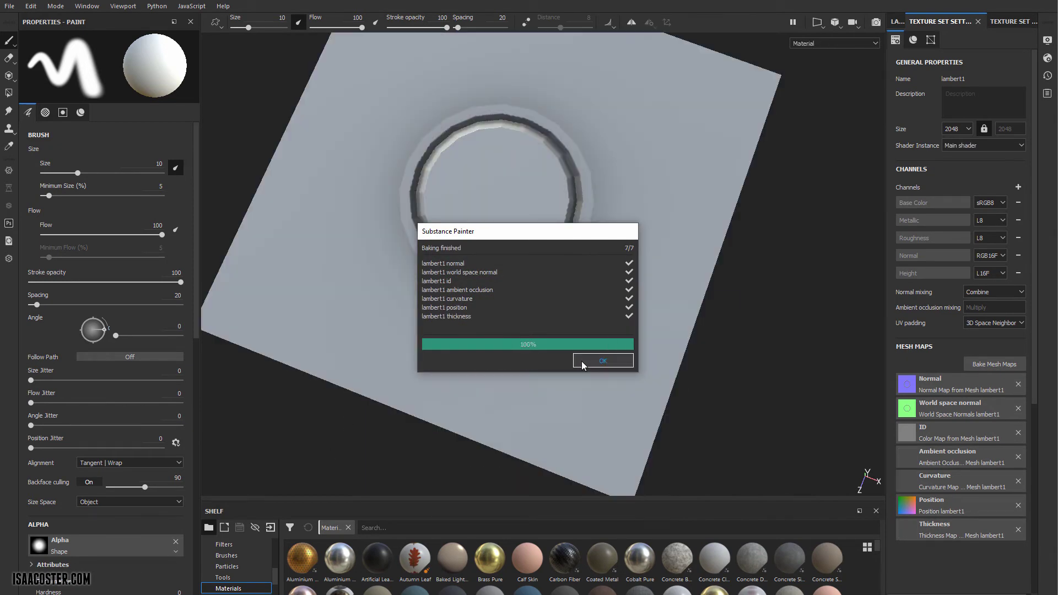
{"action": "left_click", "coordinate": [584, 361]}
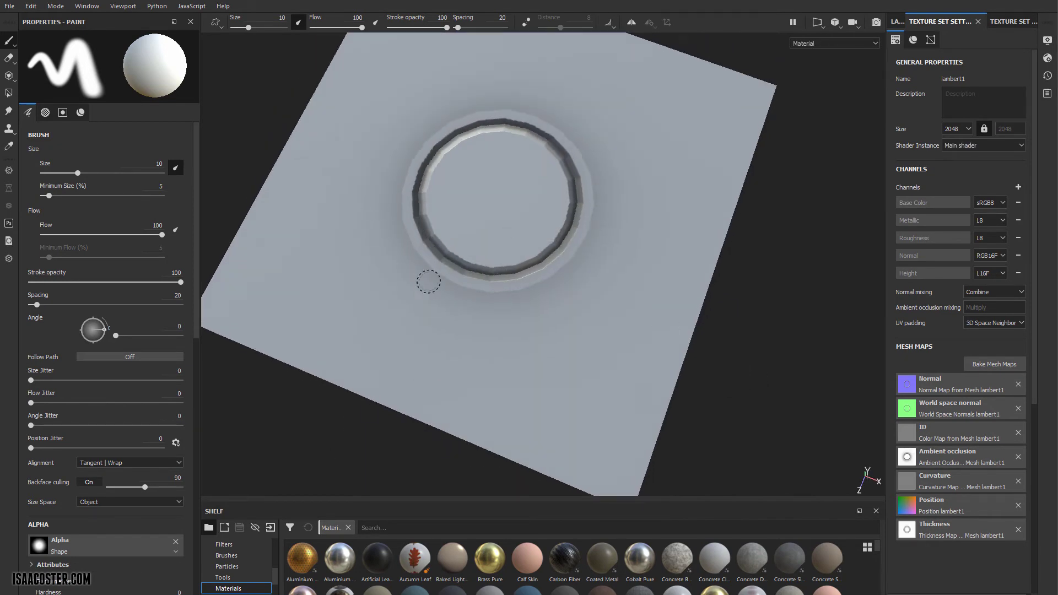
Step: Set the ambient occlusion baker's Self Occlusion to Only Same Mesh Name, rebake the mesh maps and inspect the shading around the ring
{"action": "left_click", "coordinate": [1012, 359]}
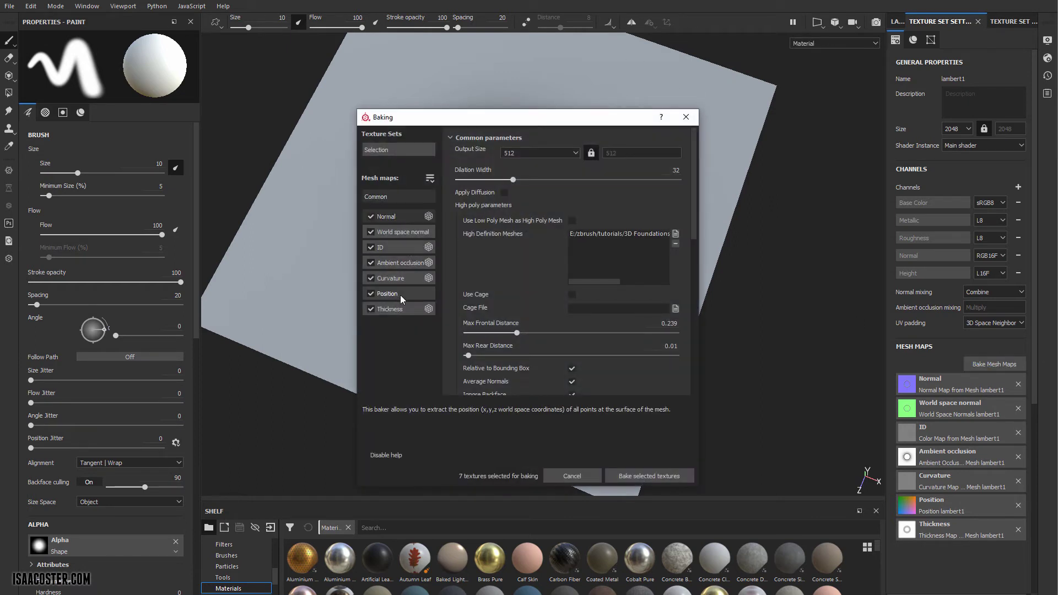
{"action": "scroll", "coordinate": [631, 202], "scroll_direction": "down", "scroll_amount": 10}
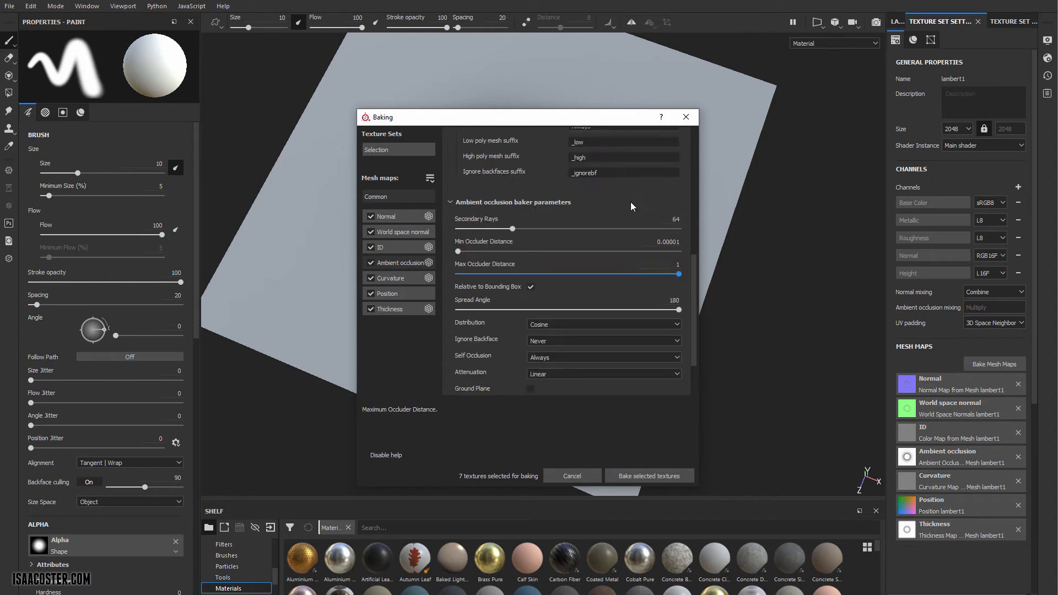
{"action": "scroll", "coordinate": [585, 251], "scroll_direction": "down", "scroll_amount": 2}
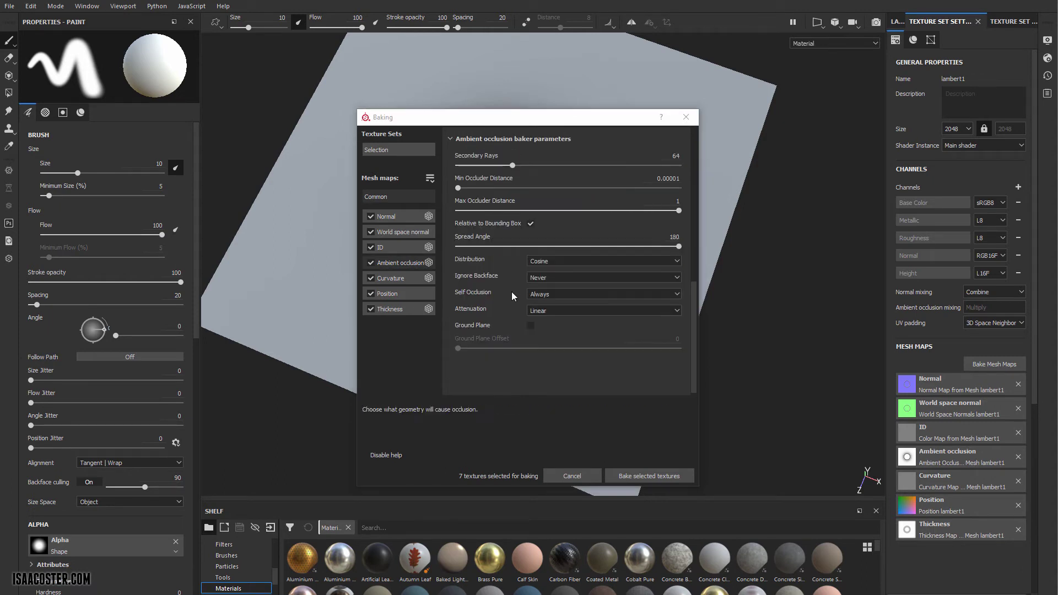
{"action": "left_click", "coordinate": [570, 294]}
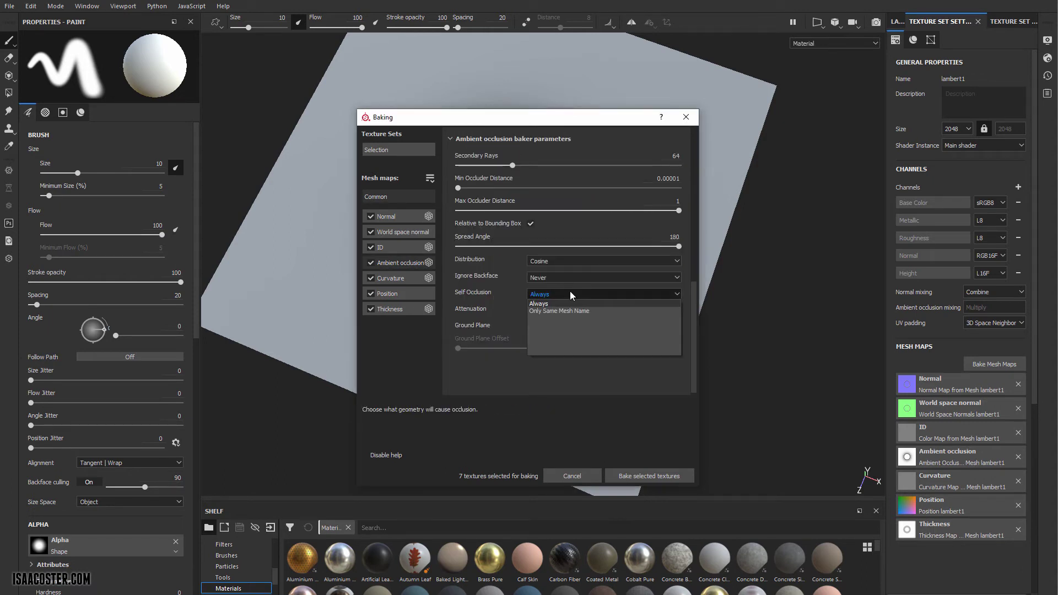
{"action": "left_click", "coordinate": [548, 311]}
{"action": "left_click", "coordinate": [649, 475]}
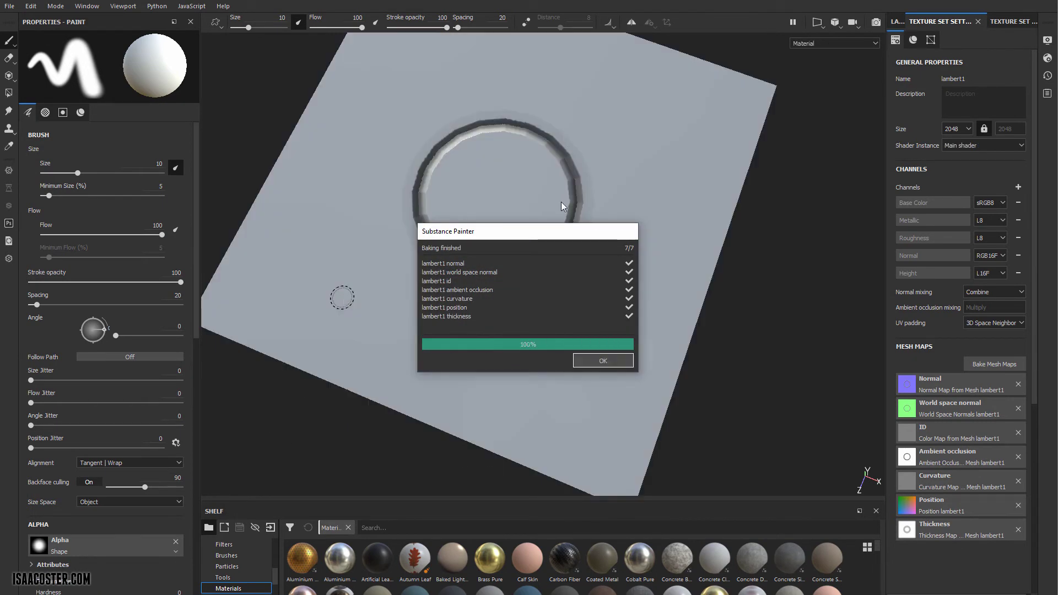
{"action": "left_click", "coordinate": [606, 361]}
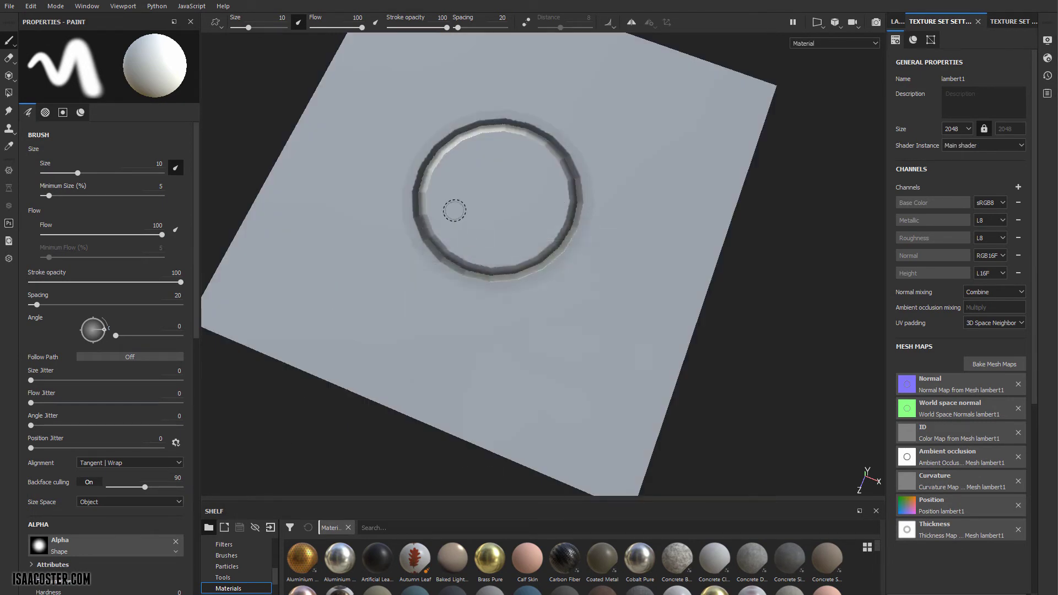
{"action": "mouse_move", "coordinate": [453, 207]}
{"action": "left_mouse_down", "text": "alt"}
{"action": "mouse_move", "coordinate": [407, 194]}
{"action": "mouse_move", "coordinate": [500, 119]}
{"action": "mouse_move", "coordinate": [407, 113]}
{"action": "mouse_move", "coordinate": [409, 271]}
{"action": "mouse_move", "coordinate": [456, 257]}
{"action": "left_mouse_up", "text": "alt"}
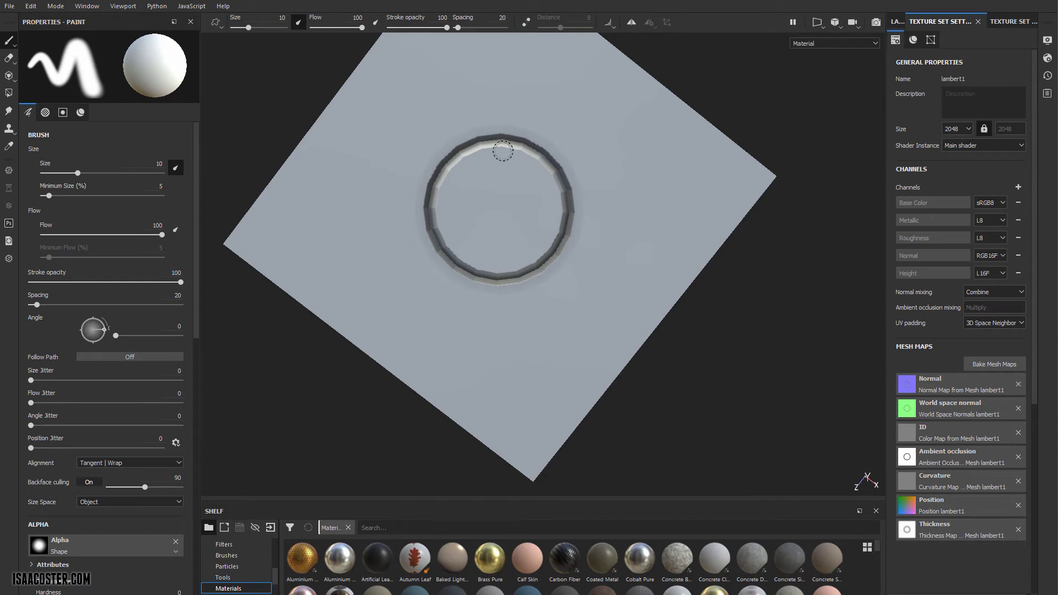
{"action": "left_click_drag", "start_coordinate": [476, 178], "coordinate": [599, 197], "text": "alt"}
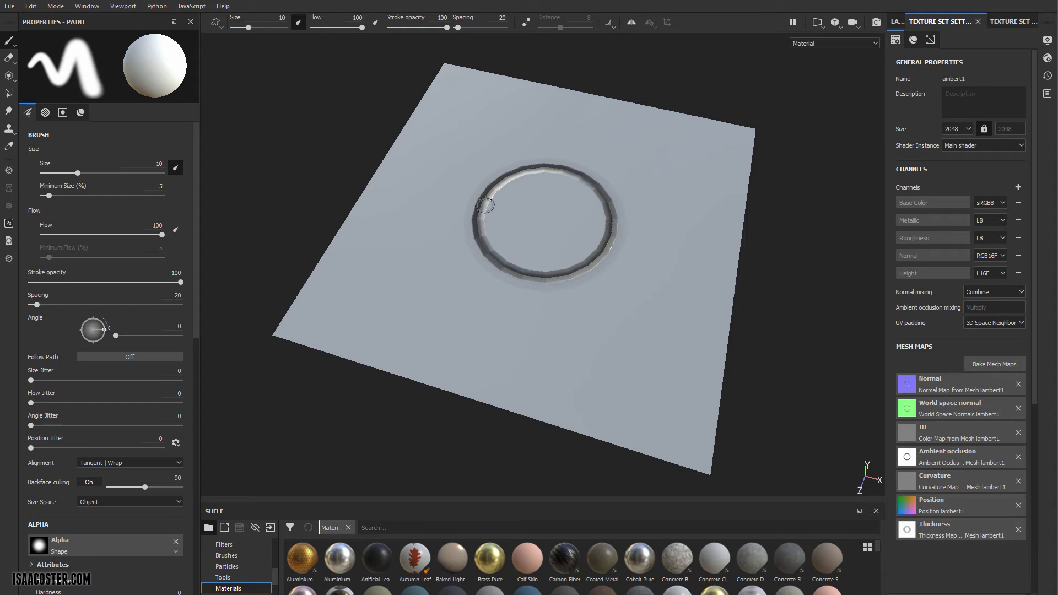
{"action": "mouse_move", "coordinate": [403, 314]}
{"action": "left_mouse_down", "text": "alt"}
{"action": "mouse_move", "coordinate": [448, 288]}
{"action": "mouse_move", "coordinate": [434, 322]}
{"action": "left_mouse_up", "text": "alt"}
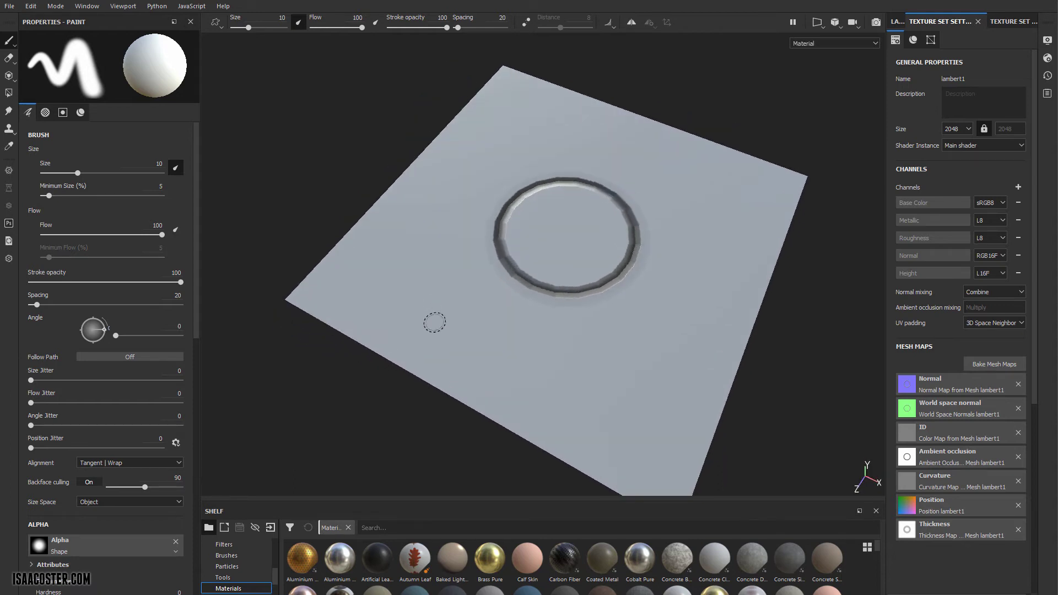
{"action": "mouse_move", "coordinate": [502, 338]}
{"action": "left_mouse_down", "text": "alt"}
{"action": "mouse_move", "coordinate": [496, 345]}
{"action": "mouse_move", "coordinate": [480, 323]}
{"action": "mouse_move", "coordinate": [542, 304]}
{"action": "left_mouse_up", "text": "alt"}
{"action": "mouse_move", "coordinate": [641, 253]}
{"action": "left_mouse_down", "text": "alt"}
{"action": "mouse_move", "coordinate": [595, 266]}
{"action": "mouse_move", "coordinate": [571, 298]}
{"action": "mouse_move", "coordinate": [527, 293]}
{"action": "mouse_move", "coordinate": [512, 336]}
{"action": "mouse_move", "coordinate": [574, 264]}
{"action": "mouse_move", "coordinate": [557, 307]}
{"action": "mouse_move", "coordinate": [541, 309]}
{"action": "mouse_move", "coordinate": [638, 323]}
{"action": "mouse_move", "coordinate": [643, 283]}
{"action": "mouse_move", "coordinate": [520, 213]}
{"action": "left_mouse_up", "text": "alt"}
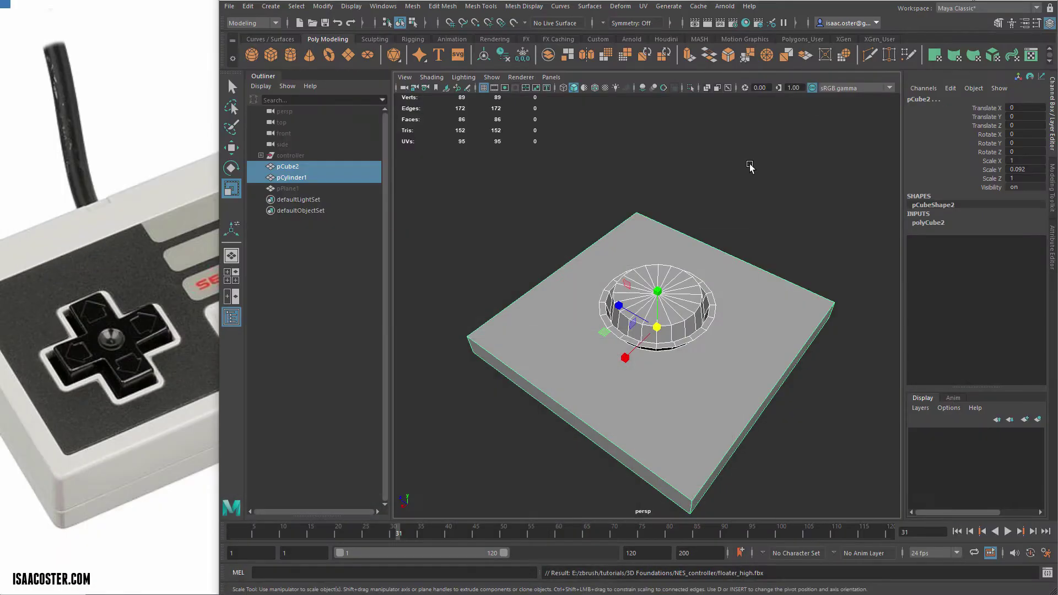
Step: Delete the demo slab and the button cylinder from the Maya scene
{"action": "left_click", "coordinate": [794, 205]}
{"action": "left_click_drag", "start_coordinate": [794, 205], "coordinate": [569, 456]}
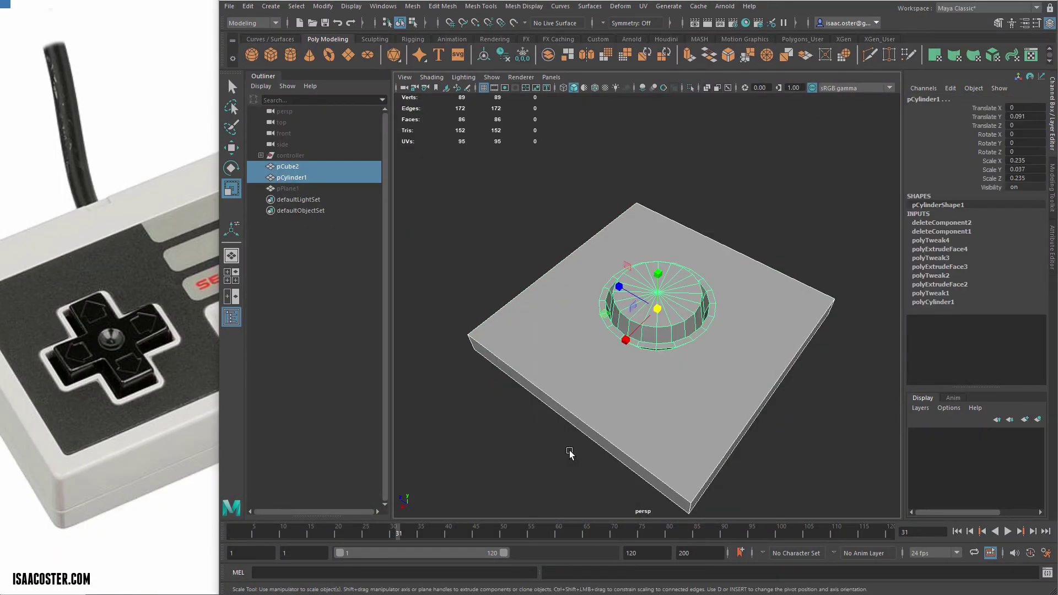
{"action": "key", "text": "Delete"}
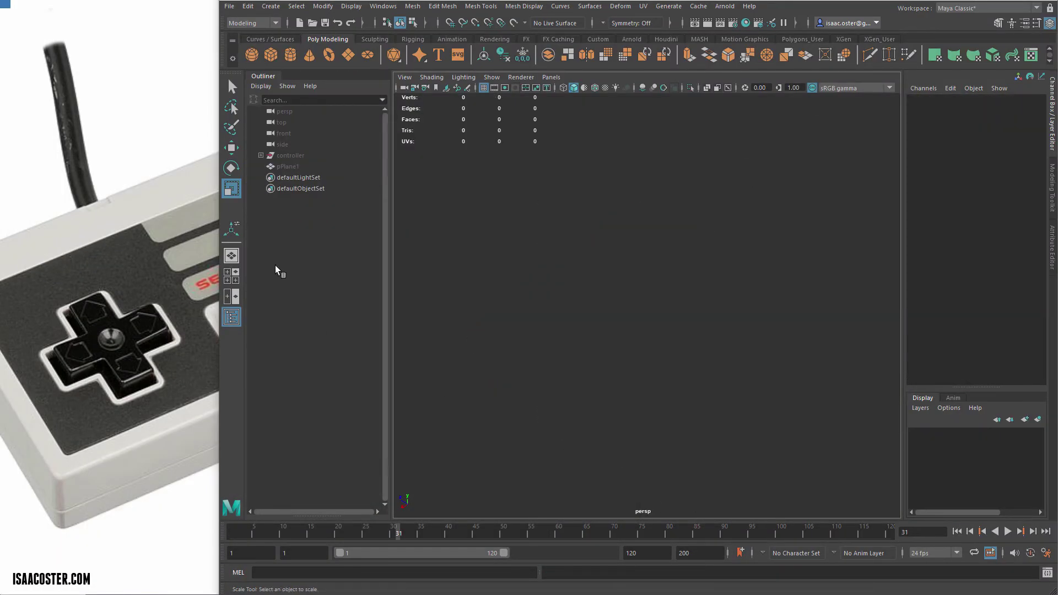
Step: Unhide the controller group and clear the selection
{"action": "left_click", "coordinate": [289, 155]}
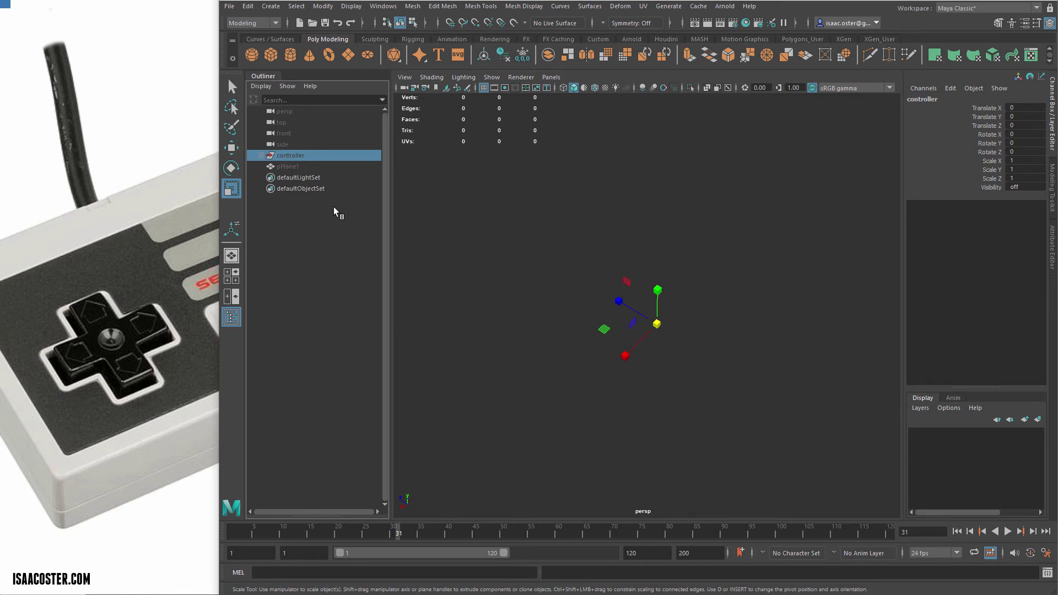
{"action": "key", "text": "shift+h"}
{"action": "left_click", "coordinate": [499, 442]}
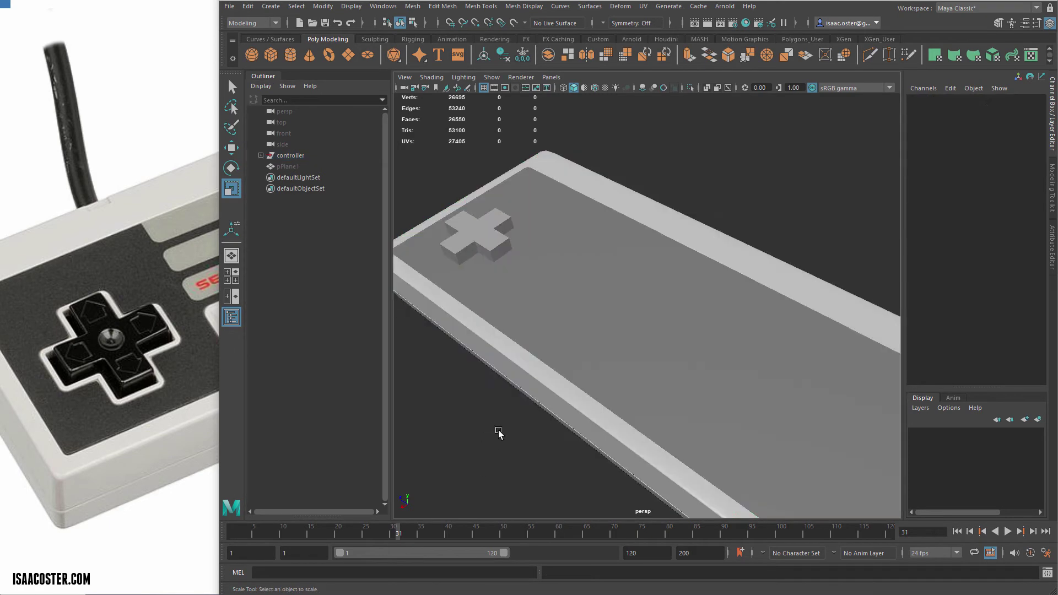
Step: Extrude the ring of side faces around the D-pad cross outward by about 0.075 in local Z
{"action": "left_click_drag", "start_coordinate": [499, 433], "coordinate": [711, 316], "text": "alt"}
{"action": "middle_click_drag", "start_coordinate": [711, 316], "coordinate": [697, 229], "text": "alt"}
{"action": "scroll", "coordinate": [680, 202], "scroll_direction": "up", "scroll_amount": 3}
{"action": "left_click", "coordinate": [681, 205]}
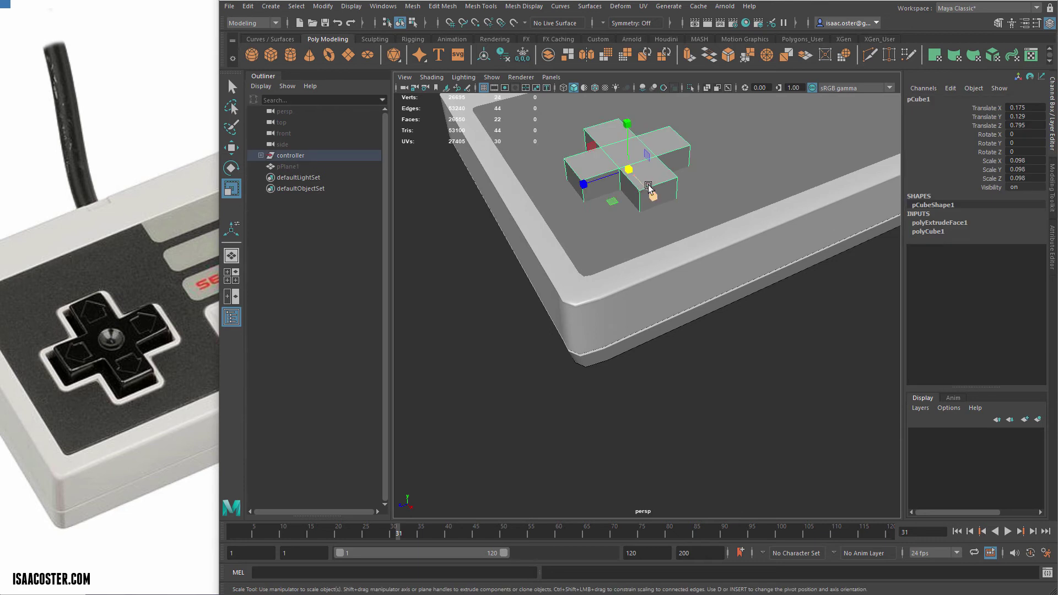
{"action": "scroll", "coordinate": [641, 267], "scroll_direction": "down", "scroll_amount": 3}
{"action": "left_click_drag", "start_coordinate": [606, 260], "coordinate": [609, 280], "text": "alt"}
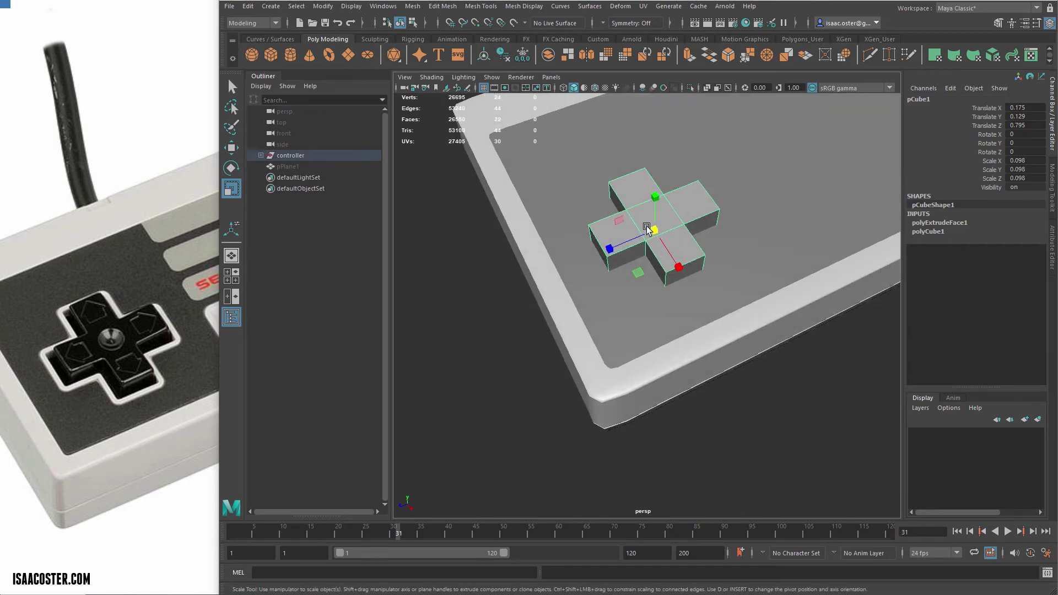
{"action": "right_click_drag", "start_coordinate": [630, 260], "coordinate": [630, 290]}
{"action": "left_click", "coordinate": [630, 259]}
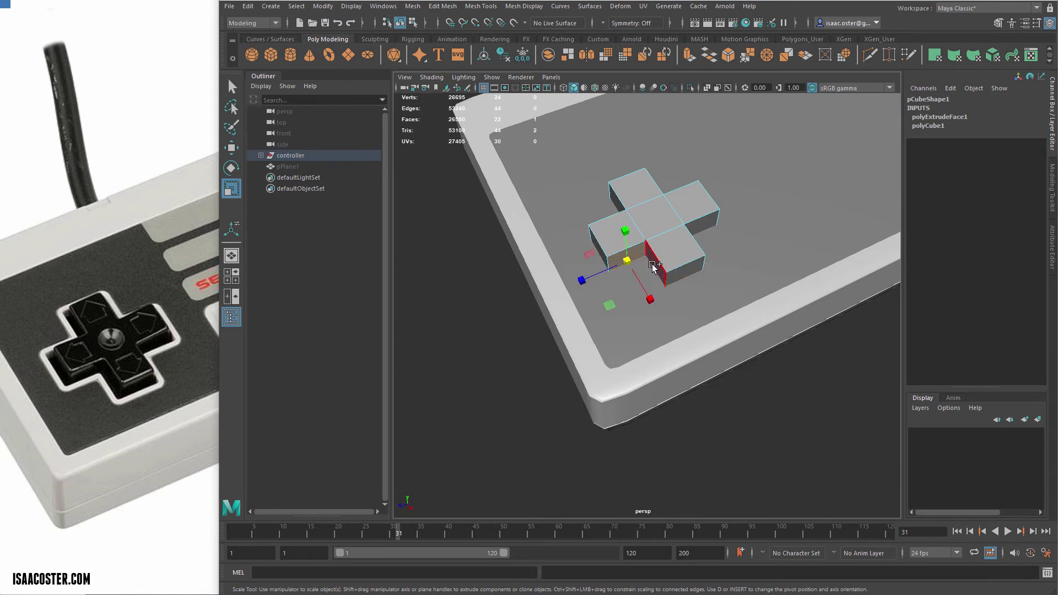
{"action": "double_click", "coordinate": [652, 264], "text": "shift"}
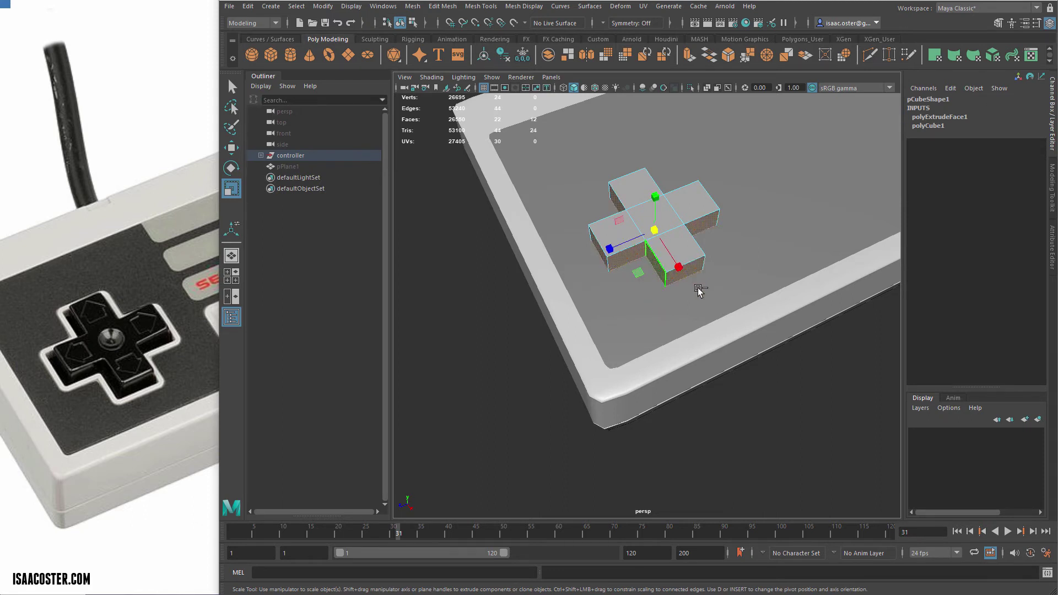
{"action": "left_click", "coordinate": [410, 7]}
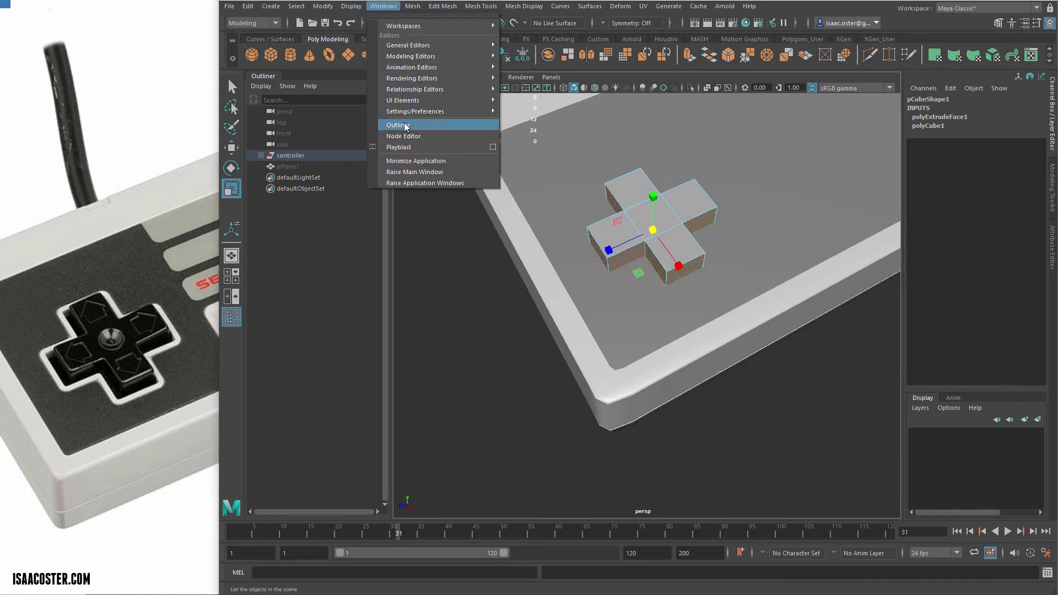
{"action": "mouse_move", "coordinate": [442, 6]}
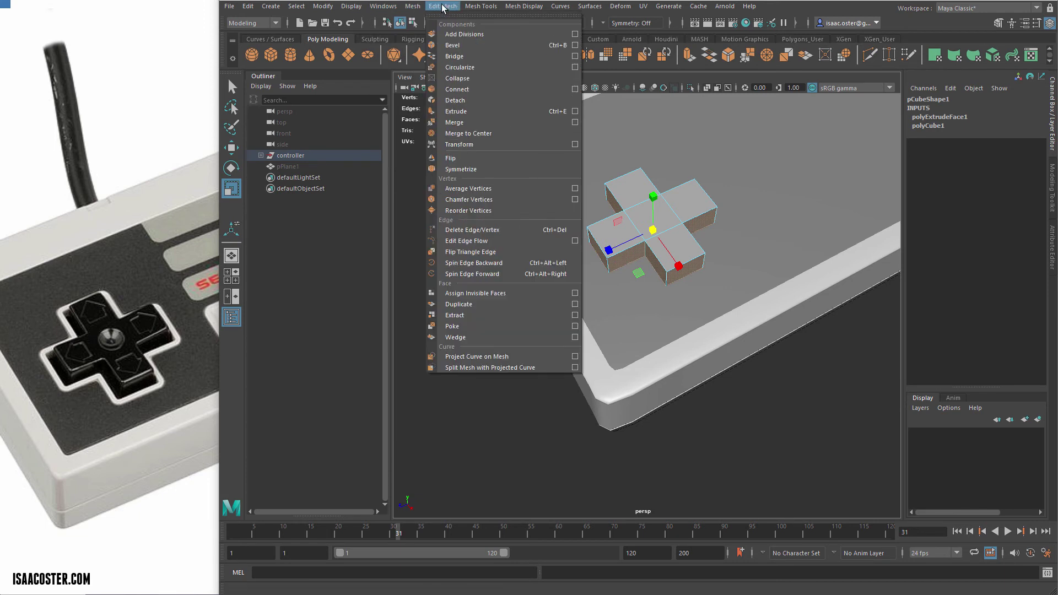
{"action": "left_click", "coordinate": [457, 112]}
{"action": "left_click_drag", "start_coordinate": [567, 268], "coordinate": [530, 283]}
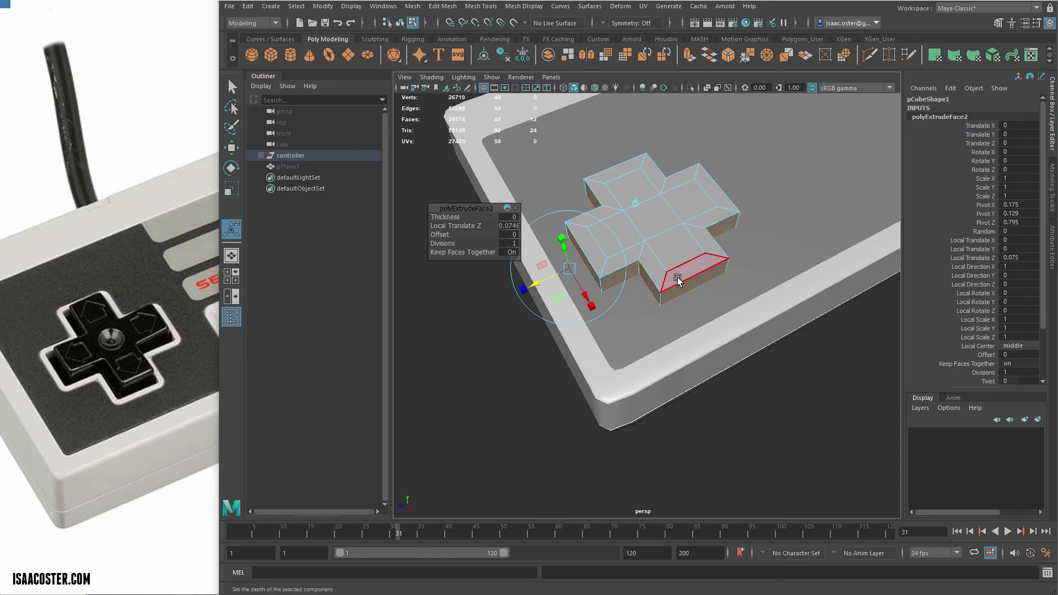
Step: Insert two edge loops around the extruded top border of the D-pad, one near its inner and one near its outer edge
{"action": "right_click_drag", "start_coordinate": [656, 276], "coordinate": [743, 295], "text": "alt"}
{"action": "middle_click_drag", "start_coordinate": [645, 218], "coordinate": [692, 241], "text": "alt"}
{"action": "right_click_drag", "start_coordinate": [692, 231], "coordinate": [691, 201]}
{"action": "left_click", "coordinate": [686, 226]}
{"action": "double_click", "coordinate": [729, 276], "text": "shift"}
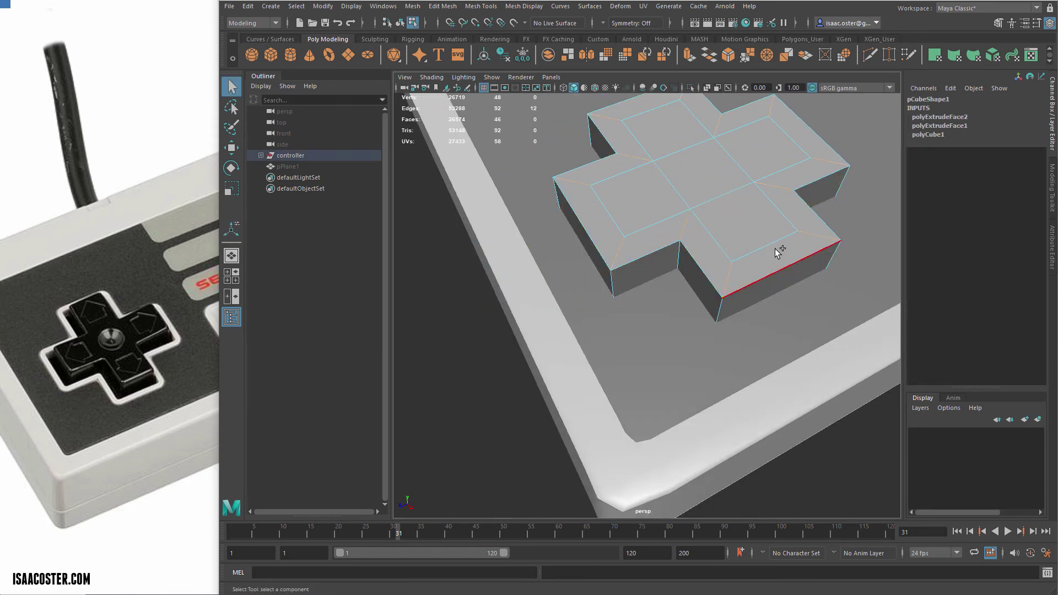
{"action": "left_click", "coordinate": [479, 8]}
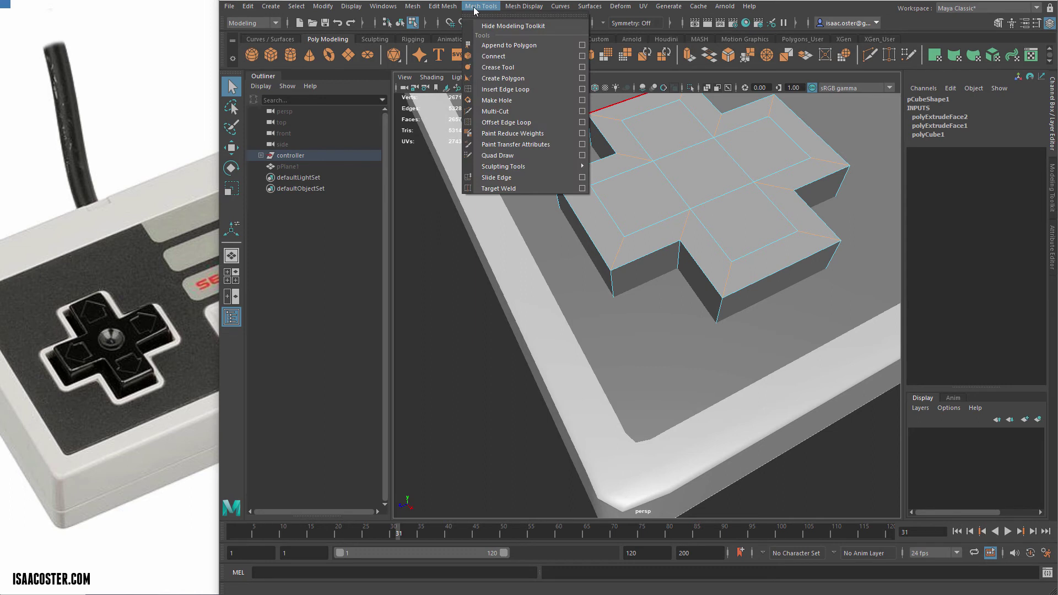
{"action": "left_click", "coordinate": [505, 88]}
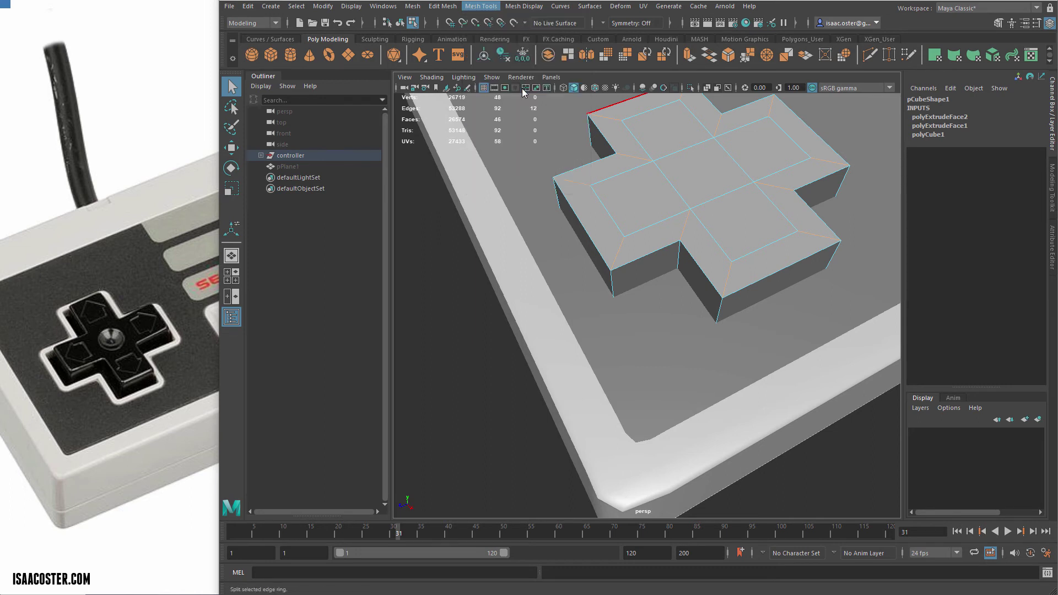
{"action": "left_click", "coordinate": [643, 158]}
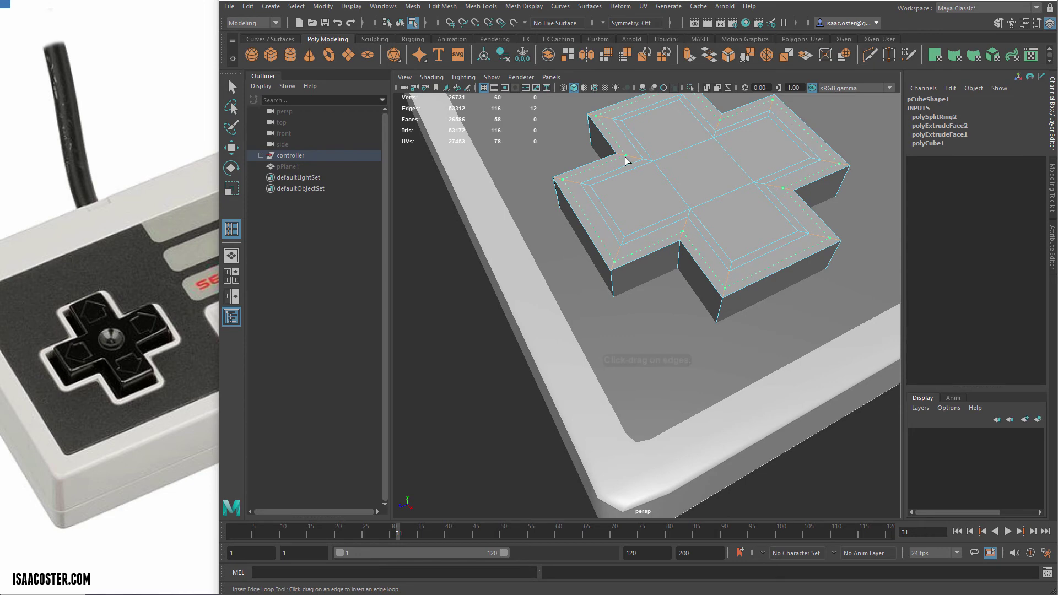
{"action": "left_click", "coordinate": [626, 159]}
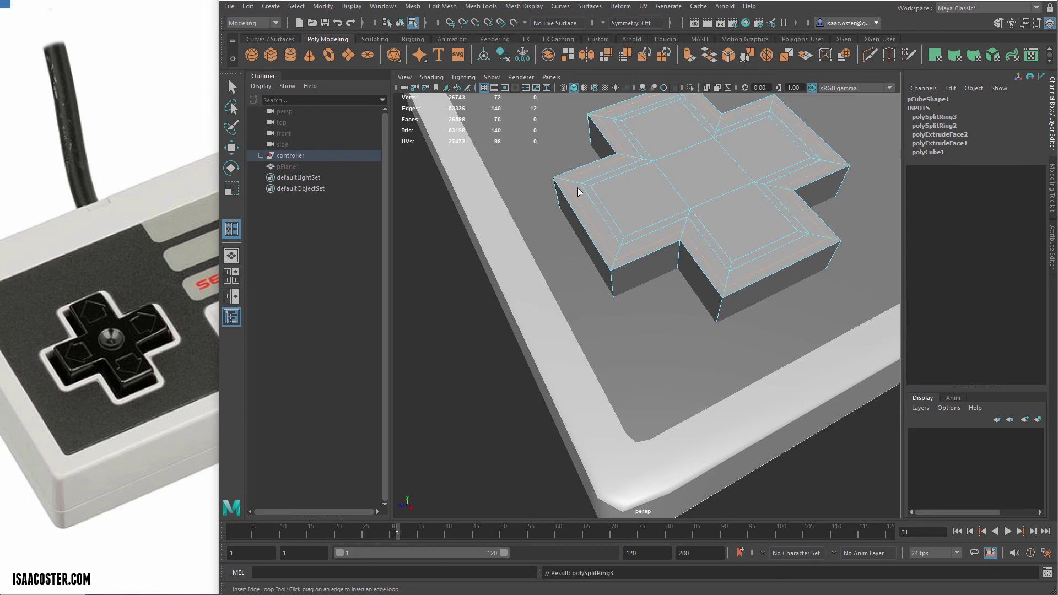
Step: Extrude the band of faces between the two inserted edge loops downward to sink a groove around the D-pad
{"action": "key", "text": "F8"}
{"action": "right_click_drag", "start_coordinate": [586, 197], "coordinate": [589, 218]}
{"action": "left_click", "coordinate": [593, 211]}
{"action": "key", "text": "ctrl+z"}
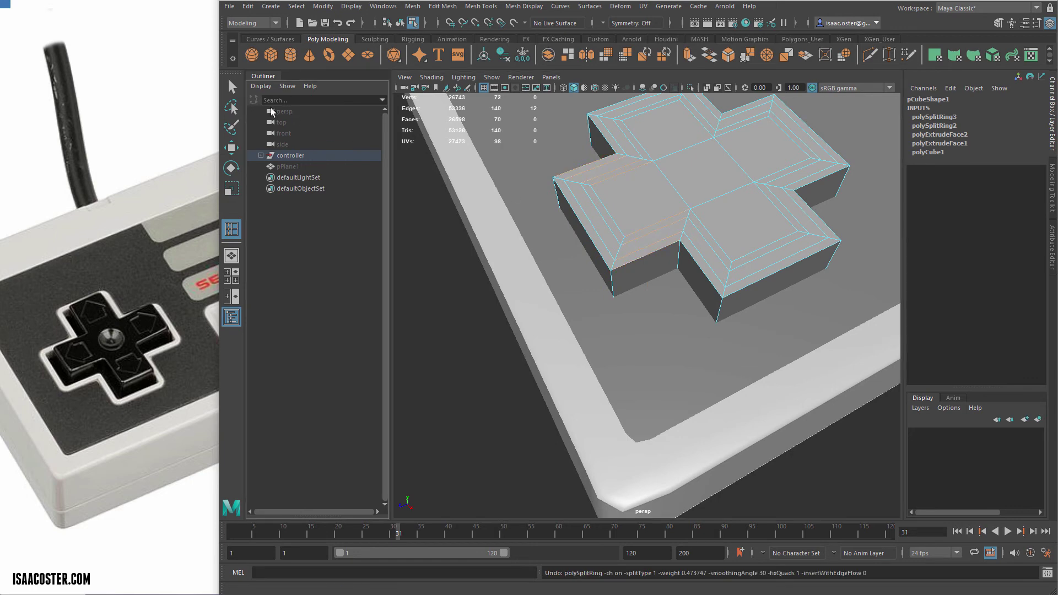
{"action": "left_click", "coordinate": [231, 87]}
{"action": "left_click", "coordinate": [585, 200]}
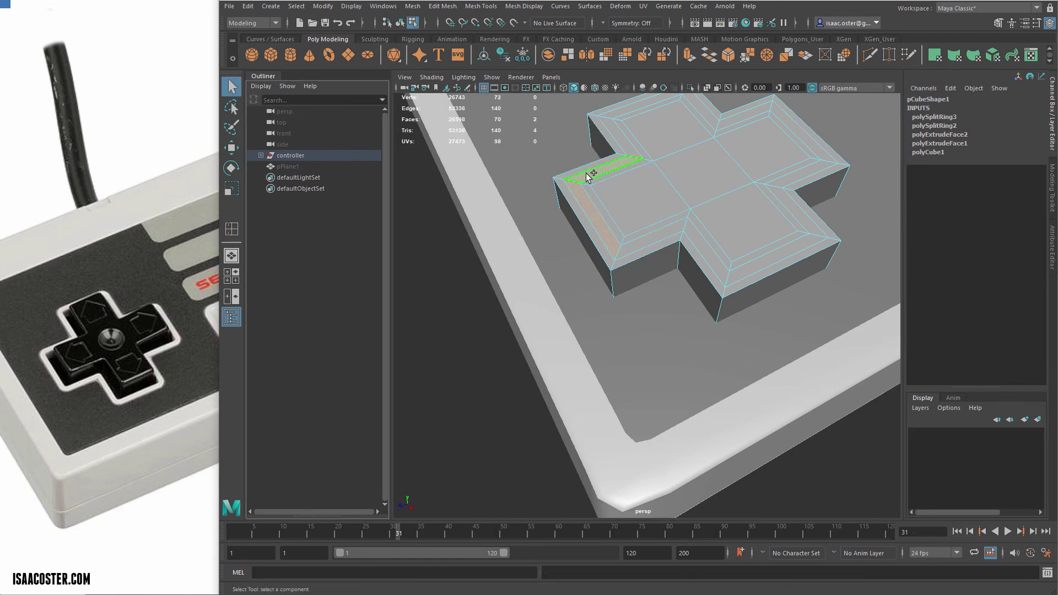
{"action": "double_click", "coordinate": [589, 174], "text": "shift"}
{"action": "left_click", "coordinate": [411, 8]}
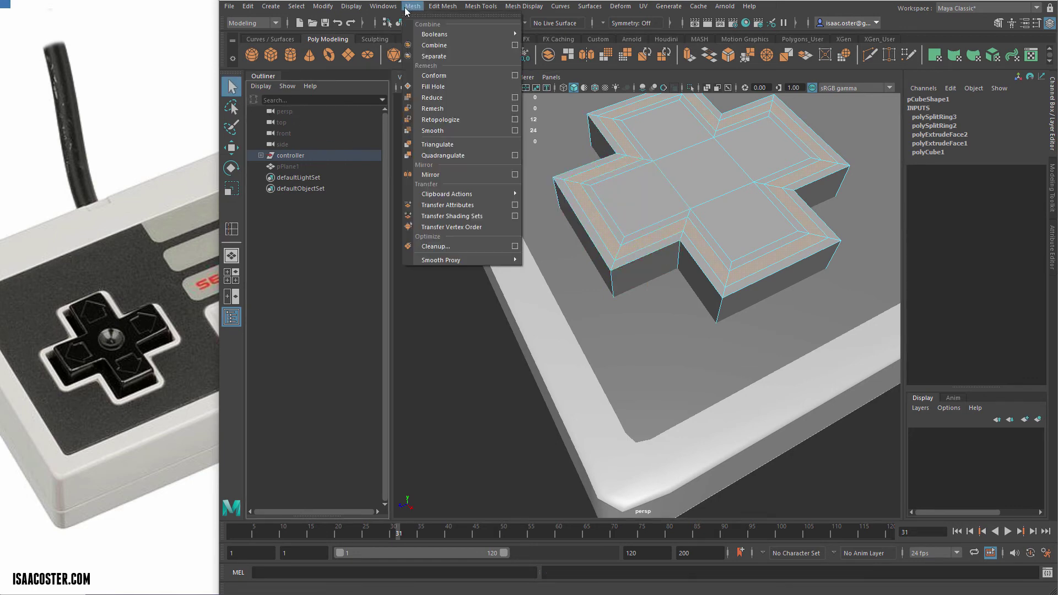
{"action": "mouse_move", "coordinate": [443, 7]}
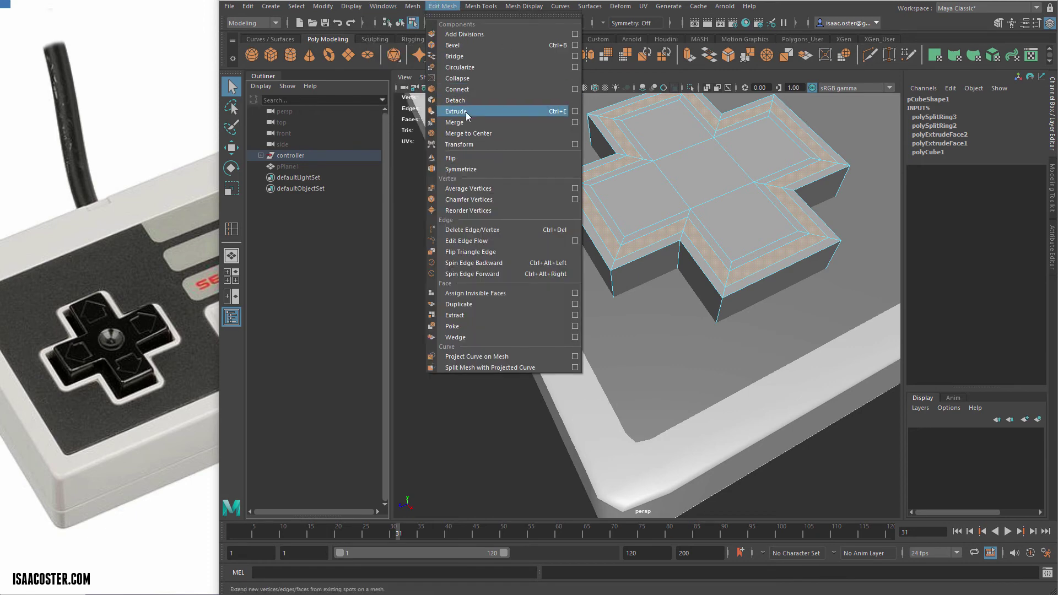
{"action": "left_click", "coordinate": [496, 111]}
{"action": "left_click_drag", "start_coordinate": [602, 142], "coordinate": [602, 150]}
{"action": "left_click_drag", "start_coordinate": [665, 313], "coordinate": [632, 343], "text": "alt"}
Step: Return to object selection and select the D-pad mesh, leaving the dark gray panel unselected
{"action": "left_click", "coordinate": [586, 351]}
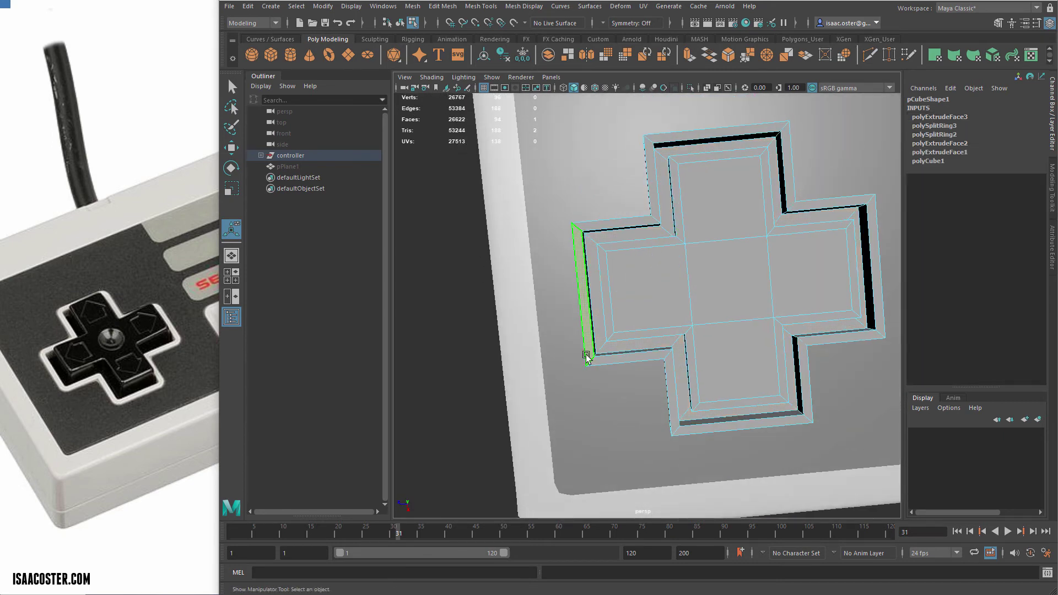
{"action": "left_click", "coordinate": [557, 338]}
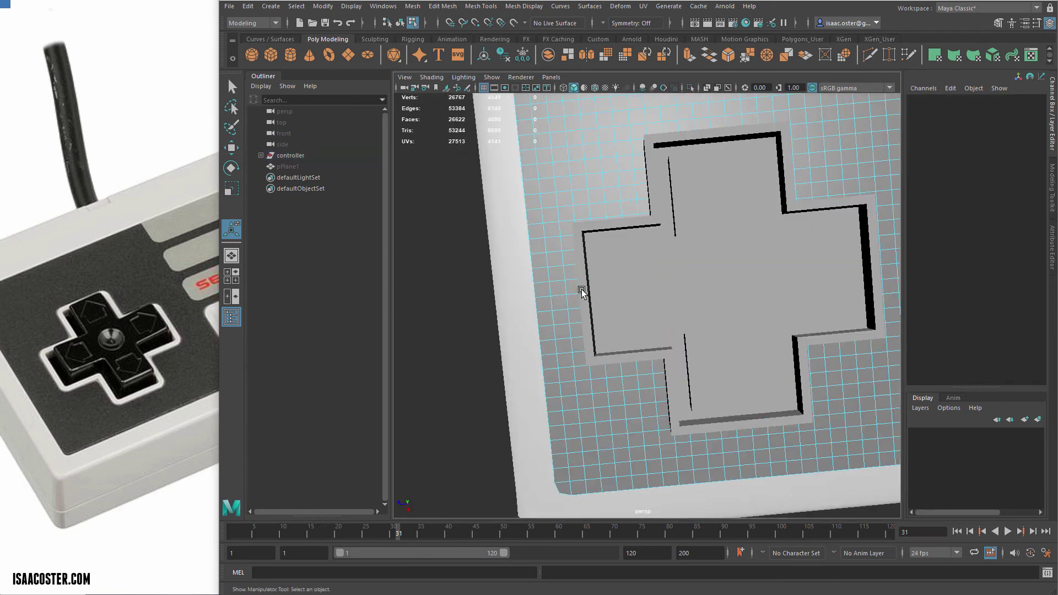
{"action": "left_click", "coordinate": [576, 294]}
{"action": "key", "text": "q"}
{"action": "key", "text": "F8"}
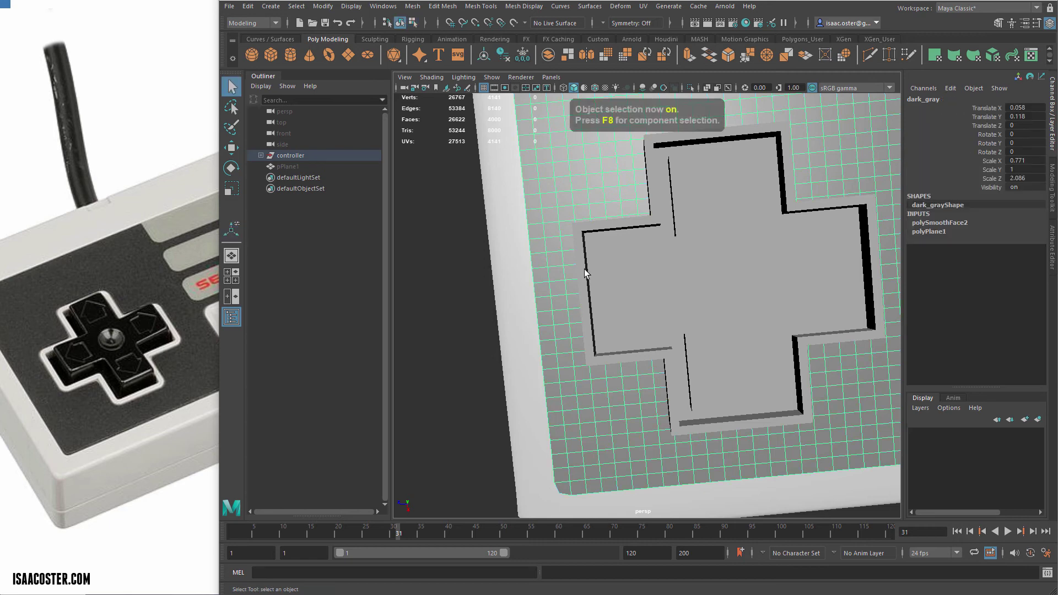
{"action": "left_click", "coordinate": [586, 259]}
{"action": "left_click_drag", "start_coordinate": [641, 250], "coordinate": [650, 215], "text": "alt"}
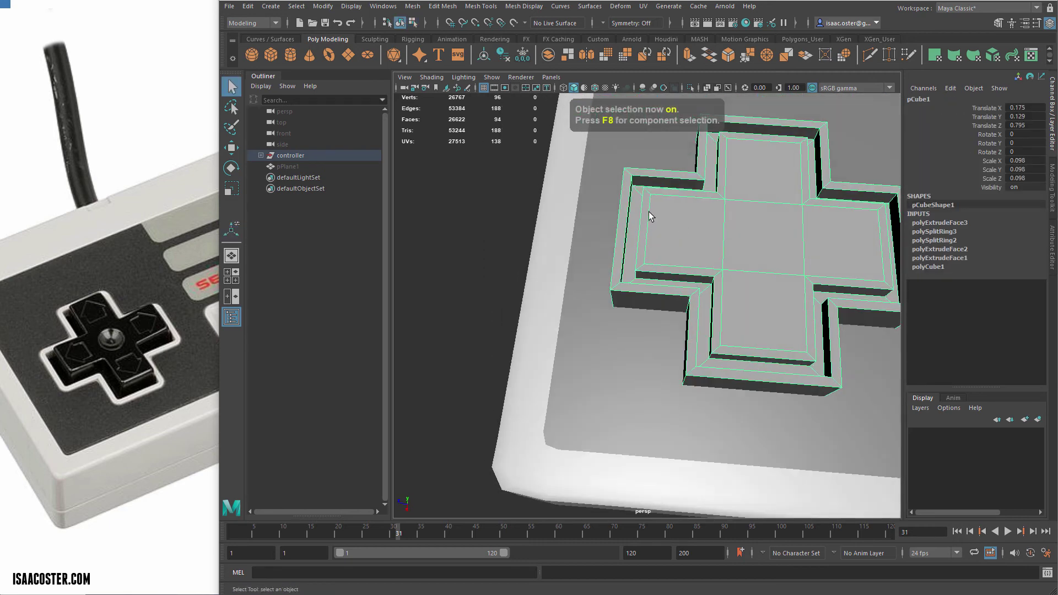
{"action": "right_click_drag", "start_coordinate": [650, 215], "coordinate": [700, 241], "text": "alt"}
{"action": "left_click_drag", "start_coordinate": [699, 241], "coordinate": [677, 227], "text": "alt"}
{"action": "middle_click_drag", "start_coordinate": [685, 160], "coordinate": [635, 261], "text": "alt"}
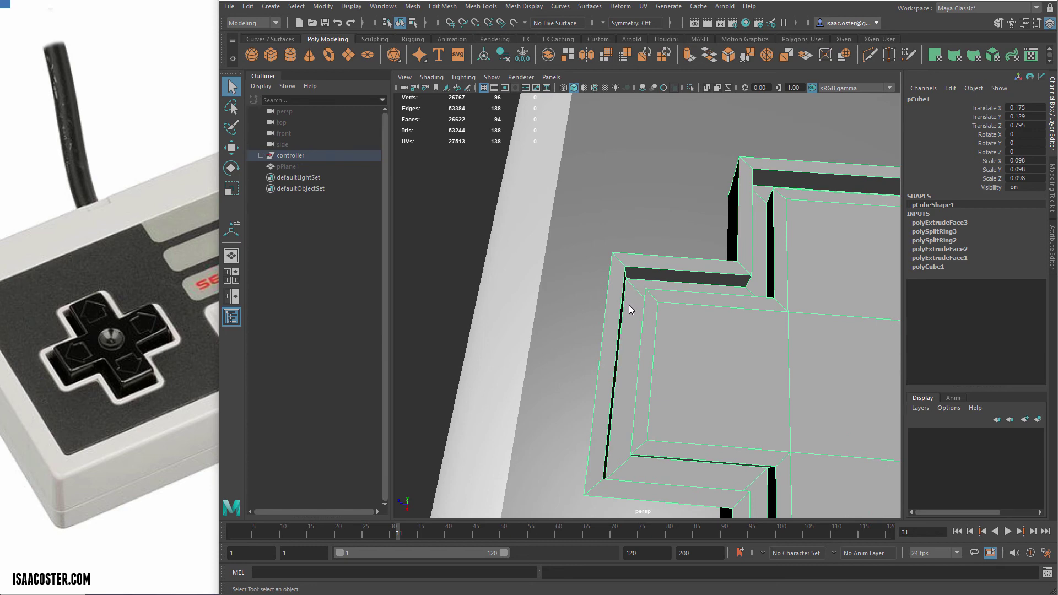
{"action": "right_click_drag", "start_coordinate": [631, 310], "coordinate": [632, 335]}
{"action": "left_click", "coordinate": [632, 334]}
{"action": "left_click", "coordinate": [606, 354]}
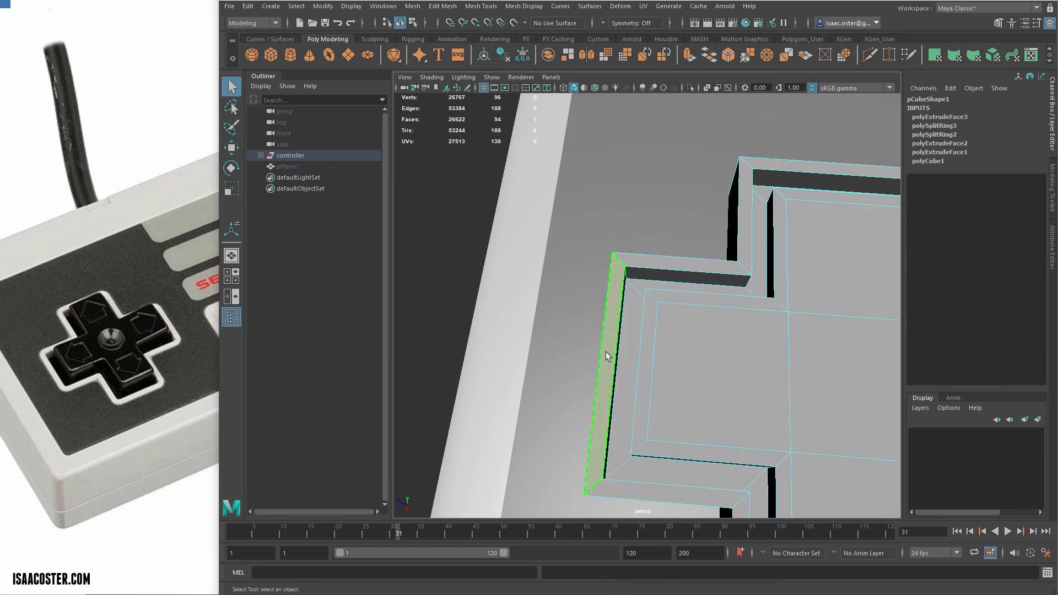
{"action": "left_click", "coordinate": [642, 331]}
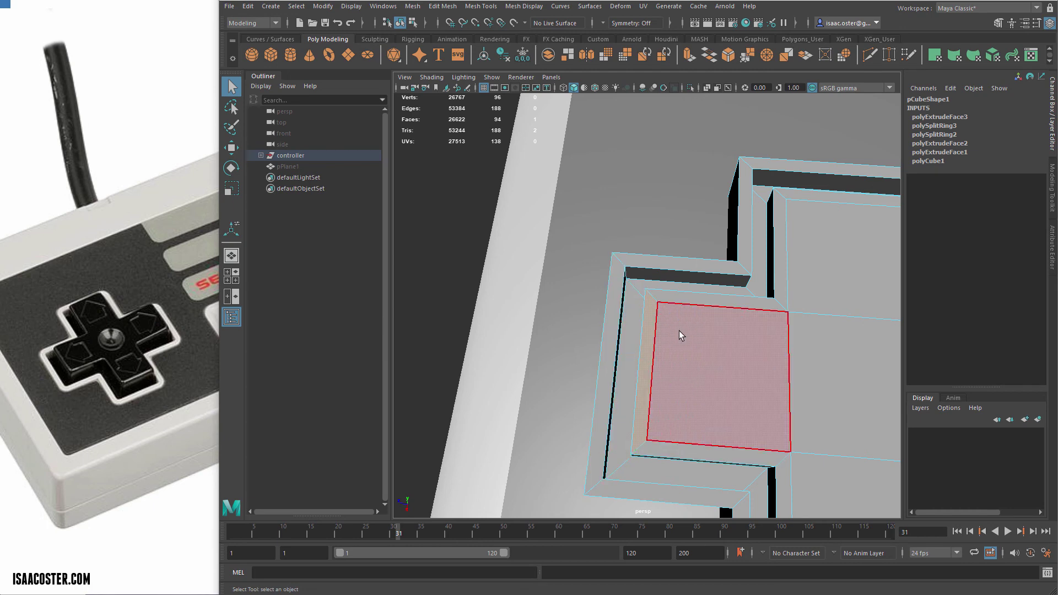
{"action": "right_click", "coordinate": [632, 310]}
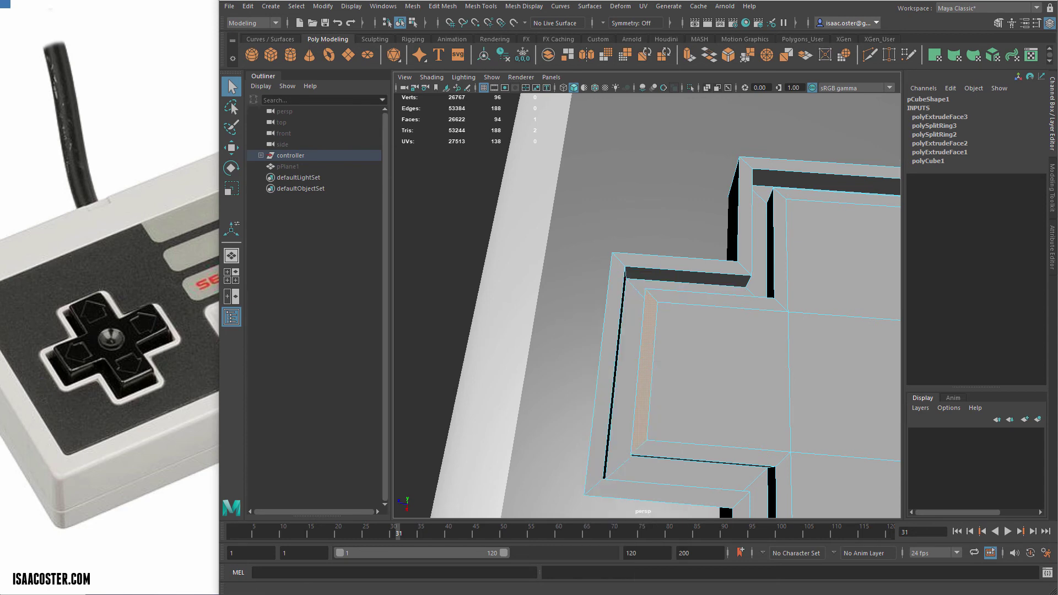
{"action": "key", "text": "F8"}
{"action": "key", "text": "F8"}
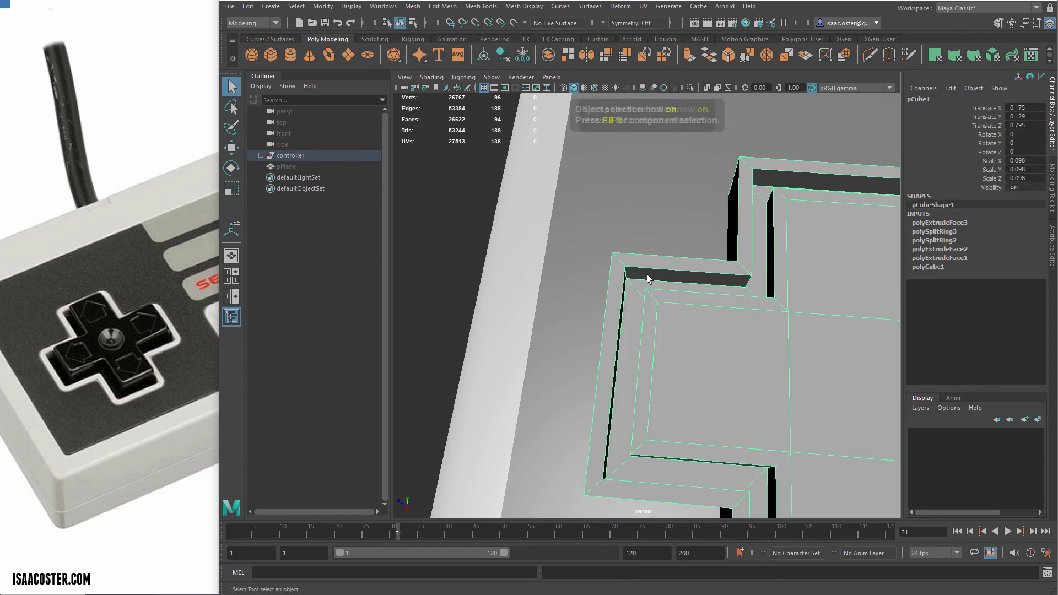
Step: Insert two edge loops along the floor of the D-pad groove, one close to each wall
{"action": "left_click", "coordinate": [485, 6]}
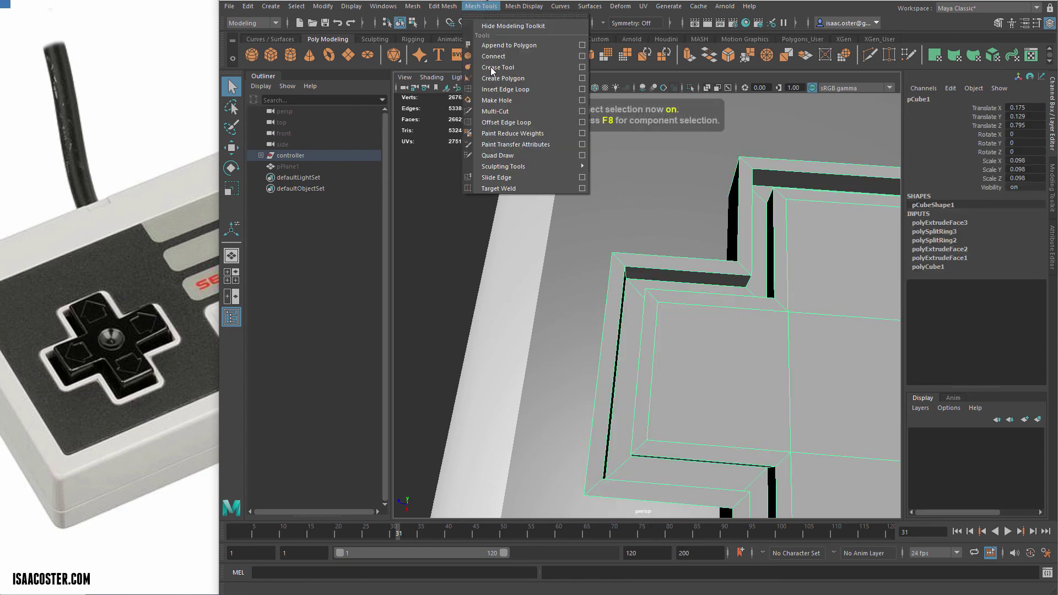
{"action": "left_click", "coordinate": [505, 89]}
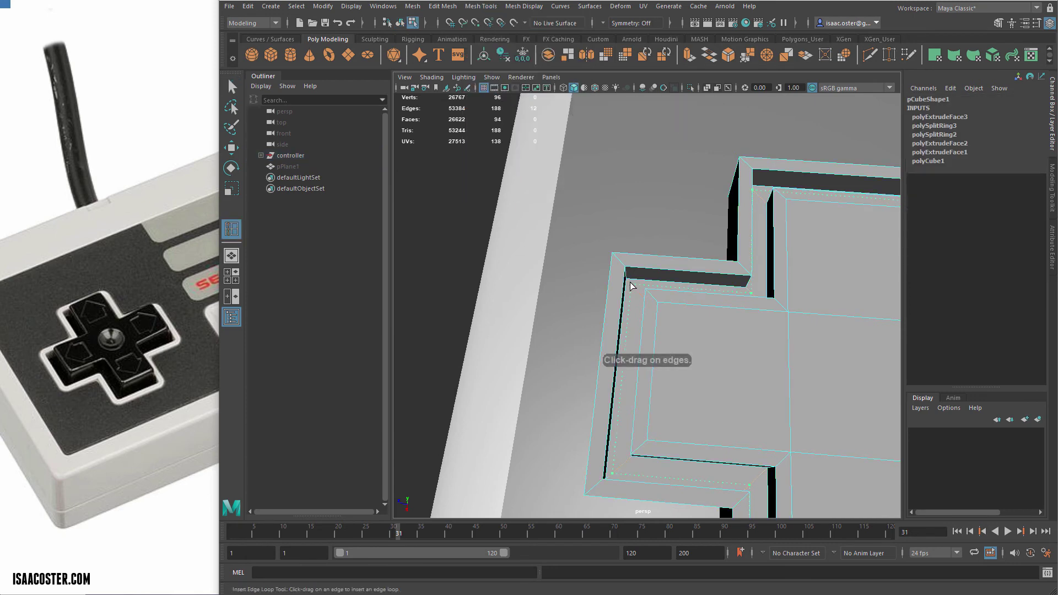
{"action": "left_click", "coordinate": [631, 285]}
{"action": "scroll", "coordinate": [685, 314], "scroll_direction": "up", "scroll_amount": 5}
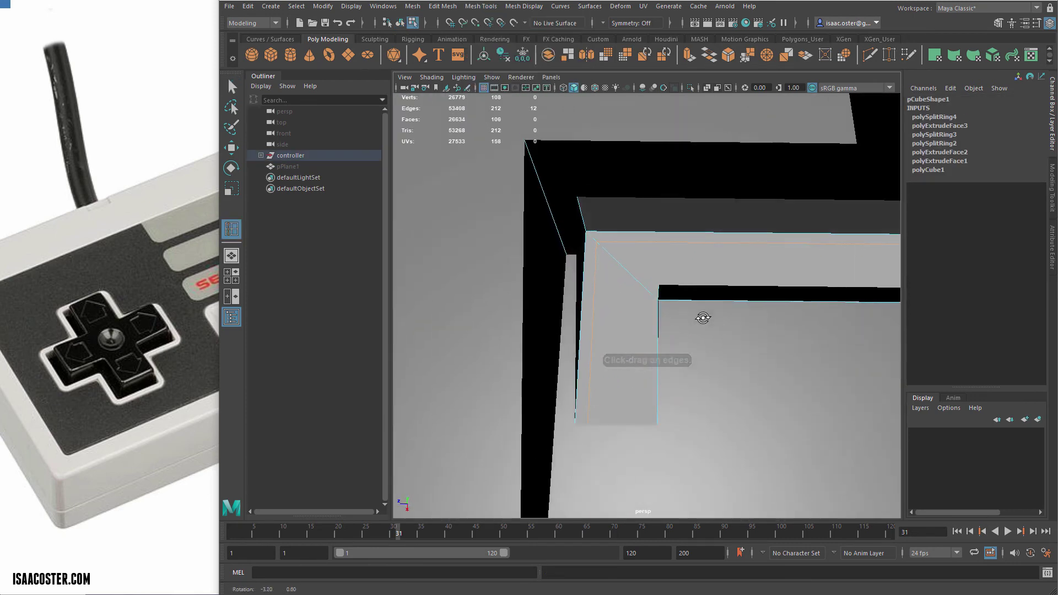
{"action": "left_click", "coordinate": [698, 314]}
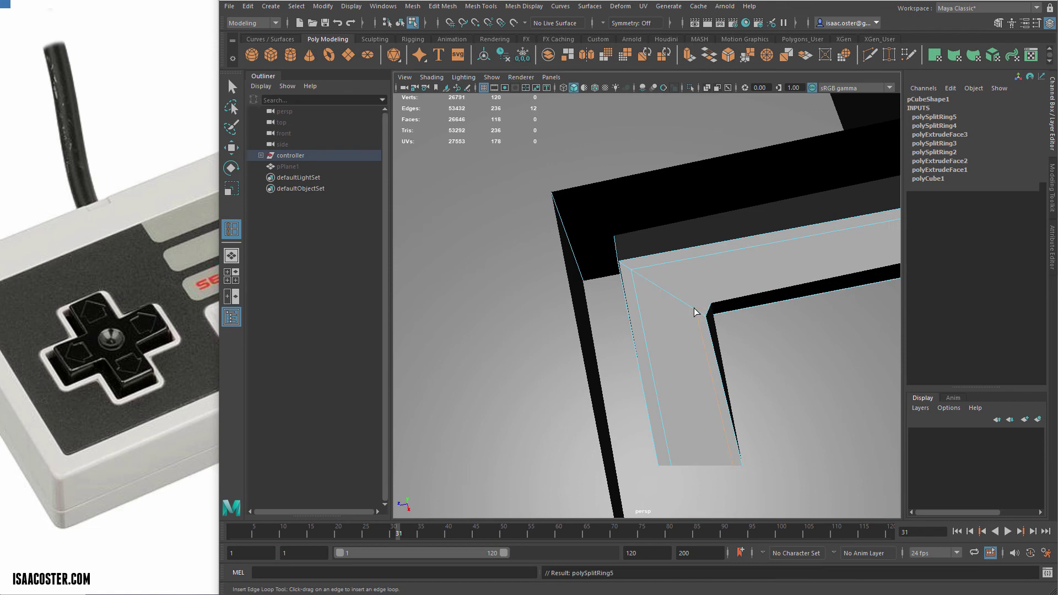
{"action": "left_click", "coordinate": [652, 258]}
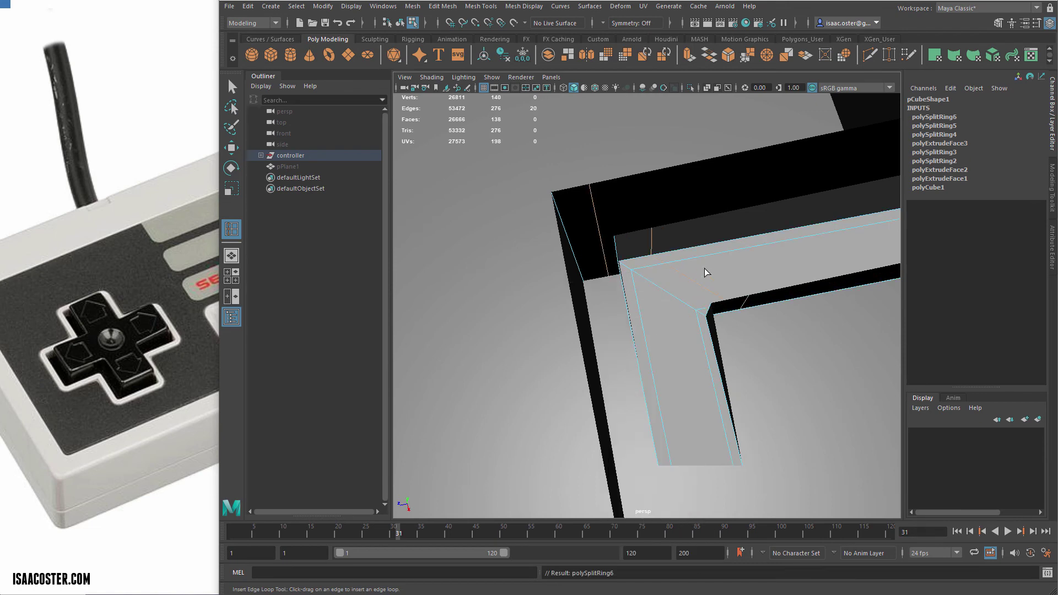
{"action": "key", "text": "q"}
{"action": "key", "text": "ctrl+z"}
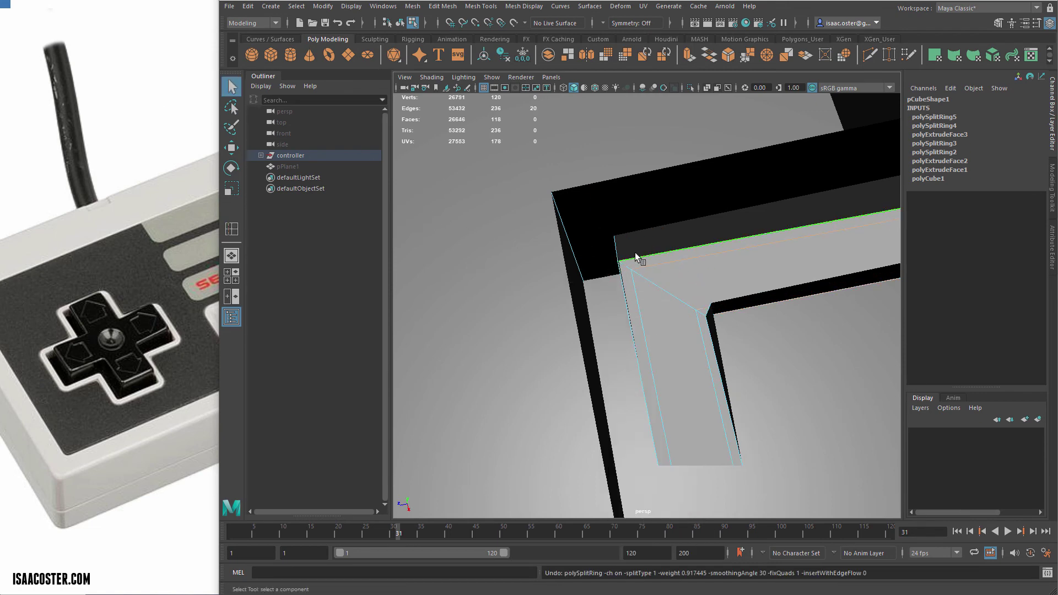
Step: Delete the edge loop where the groove's outer wall meets its floor, leaving a slanted corner
{"action": "double_click", "coordinate": [635, 253]}
{"action": "scroll", "coordinate": [722, 287], "scroll_direction": "down", "scroll_amount": 2}
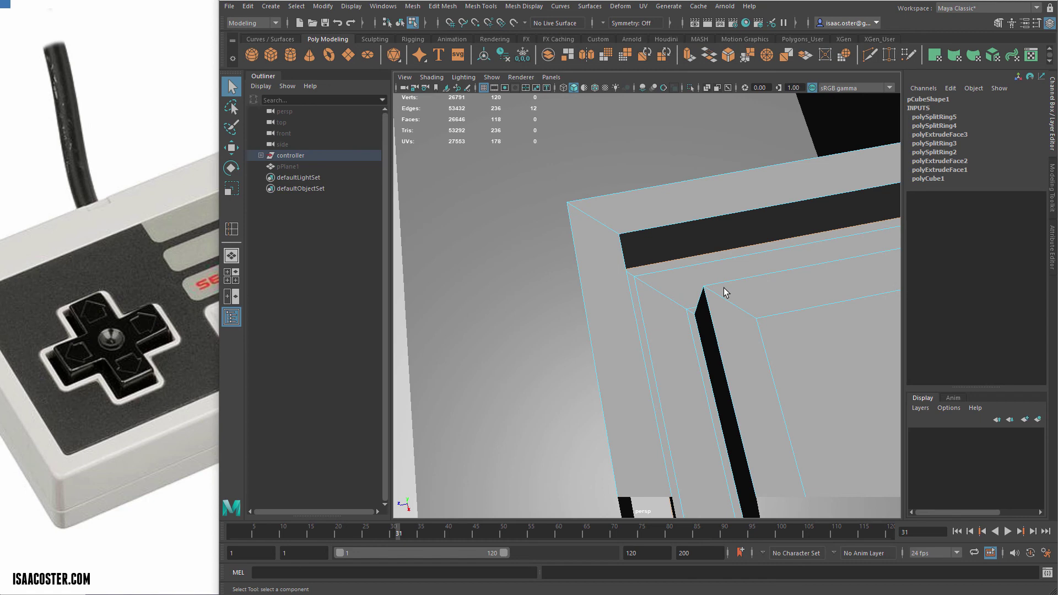
{"action": "key", "text": "Delete"}
Step: Delete the edge loop where the D-pad groove's inner wall meets its floor, leaving a second slanted corner
{"action": "left_click_drag", "start_coordinate": [739, 288], "coordinate": [734, 281], "text": "alt"}
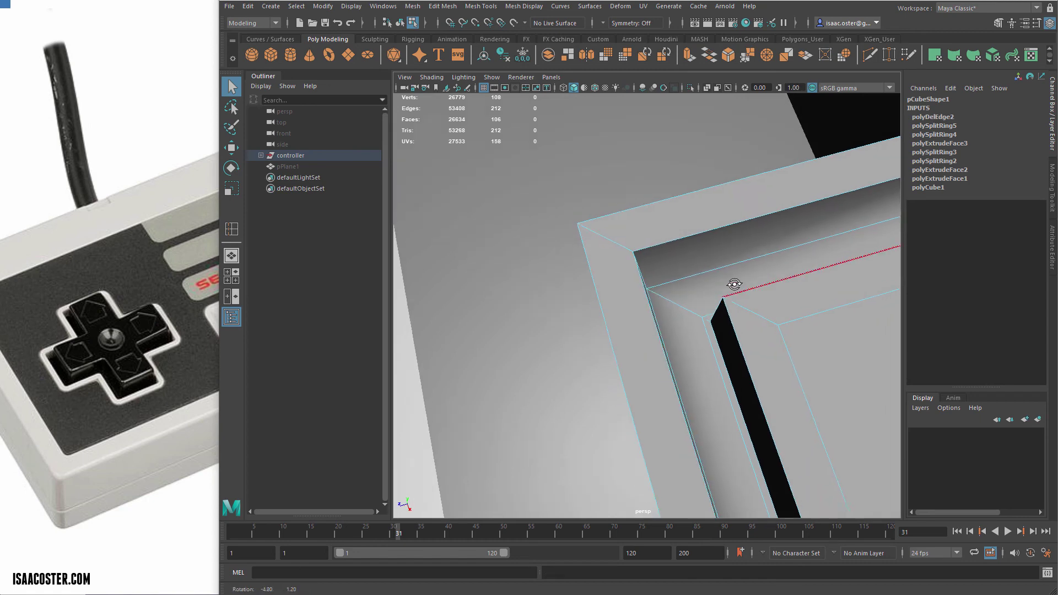
{"action": "double_click", "coordinate": [726, 353]}
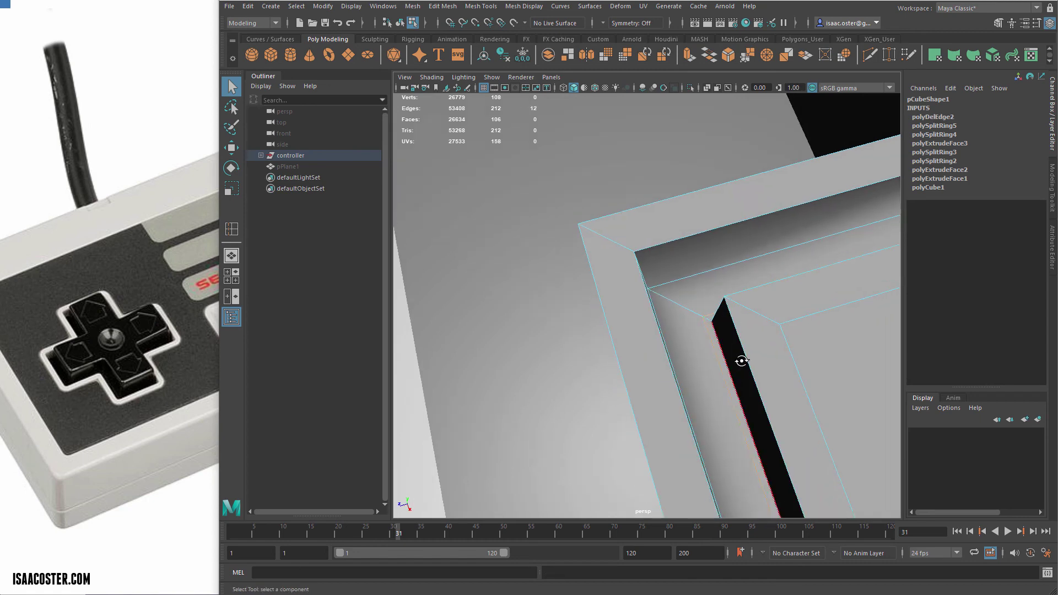
{"action": "left_click_drag", "start_coordinate": [739, 358], "coordinate": [802, 342], "text": "alt"}
{"action": "left_click_drag", "start_coordinate": [832, 339], "coordinate": [784, 302], "text": "alt"}
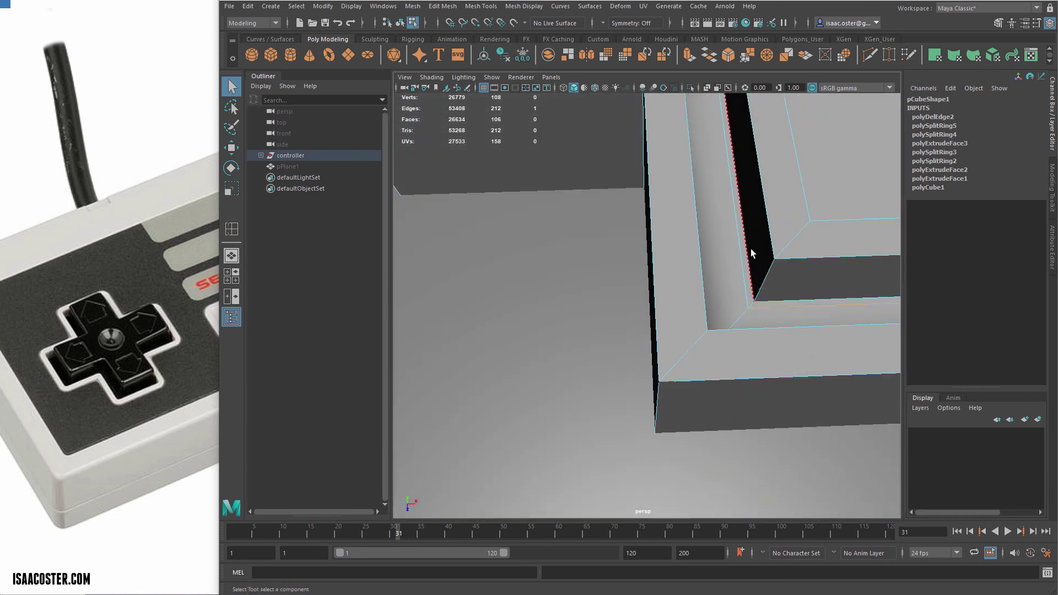
{"action": "key", "text": "F8"}
{"action": "key", "text": "ctrl+Delete"}
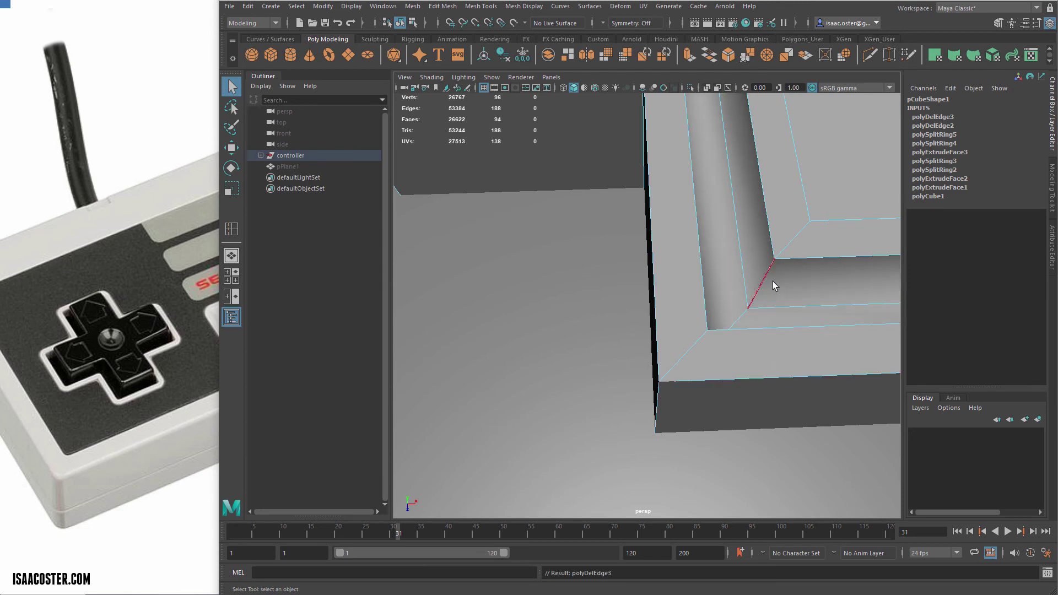
Step: Select the two edge loops bordering the D-pad groove's floor and harden their normals
{"action": "left_click_drag", "start_coordinate": [735, 300], "coordinate": [678, 296], "text": "alt"}
{"action": "left_click_drag", "start_coordinate": [727, 194], "coordinate": [695, 298], "text": "alt"}
{"action": "left_click", "coordinate": [532, 10]}
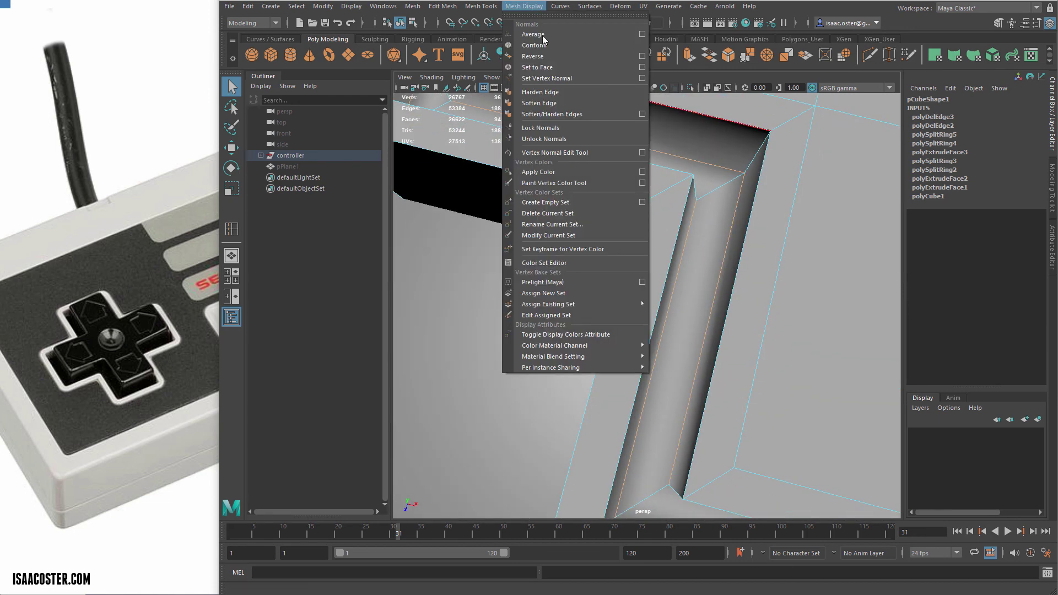
{"action": "left_click", "coordinate": [567, 93]}
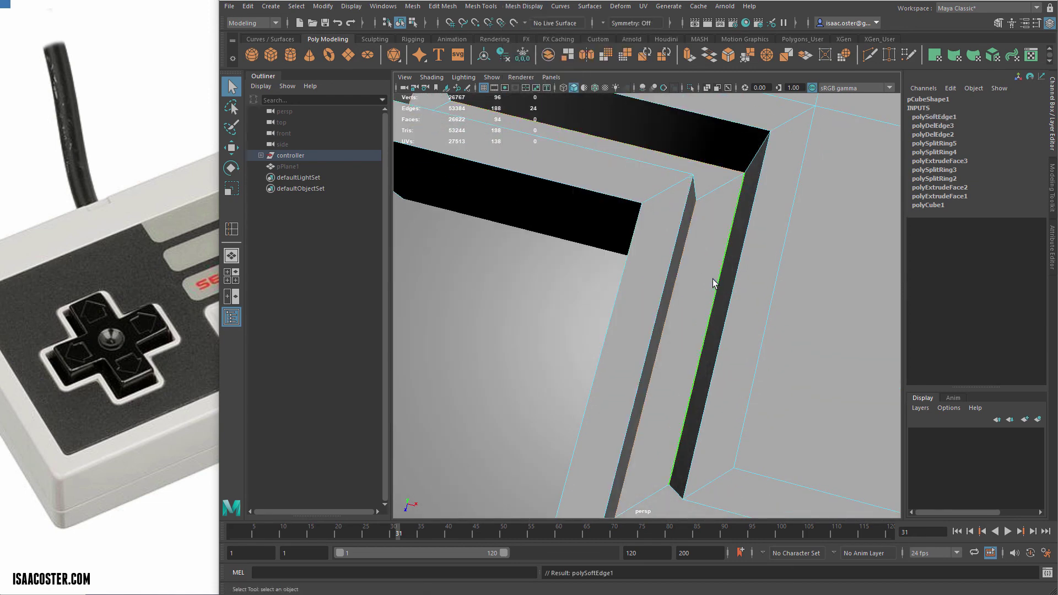
Step: Examine the D-pad groove and rim widths in the top view against the reference photo
{"action": "right_click_drag", "start_coordinate": [713, 281], "coordinate": [618, 272], "text": "alt"}
{"action": "left_click_drag", "start_coordinate": [619, 271], "coordinate": [496, 280], "text": "alt"}
{"action": "key", "text": "space"}
{"action": "key", "text": "f"}
{"action": "scroll", "coordinate": [623, 275], "scroll_direction": "up", "scroll_amount": 8}
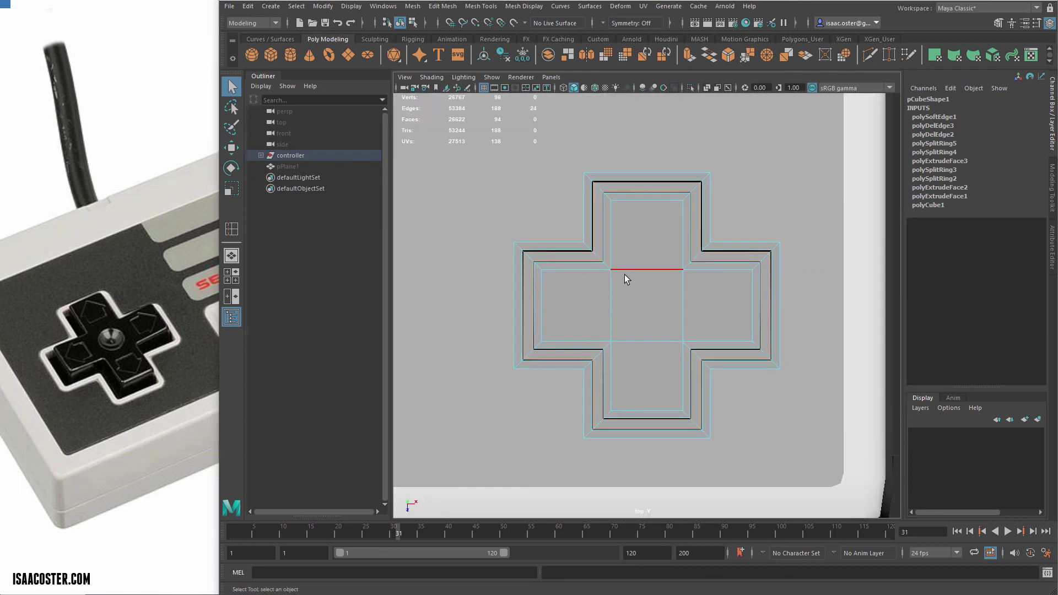
{"action": "middle_click_drag", "start_coordinate": [503, 283], "coordinate": [675, 384], "text": "alt"}
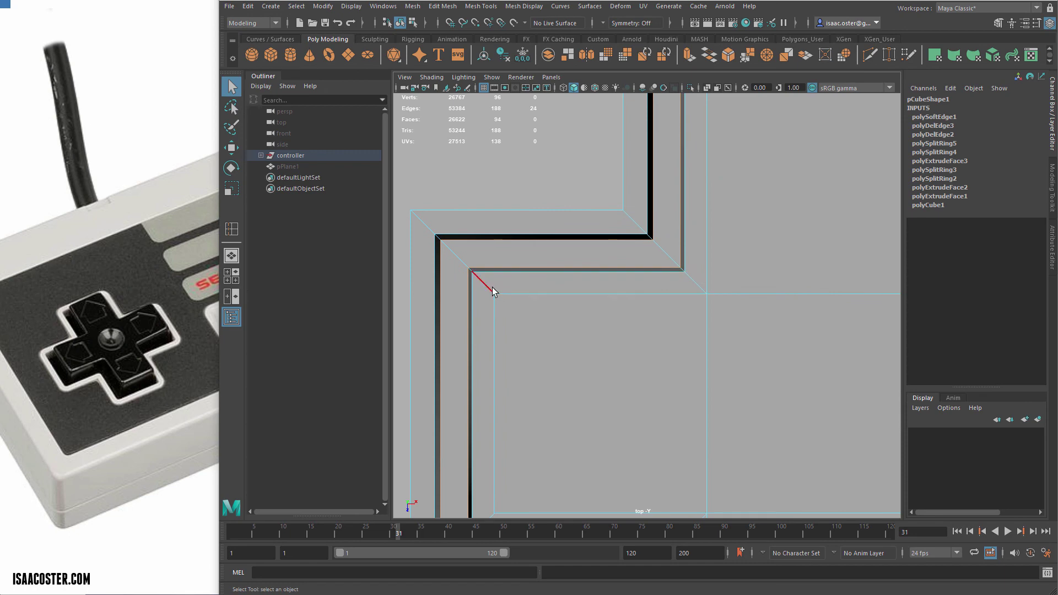
{"action": "left_click", "coordinate": [452, 238]}
{"action": "left_click", "coordinate": [666, 268]}
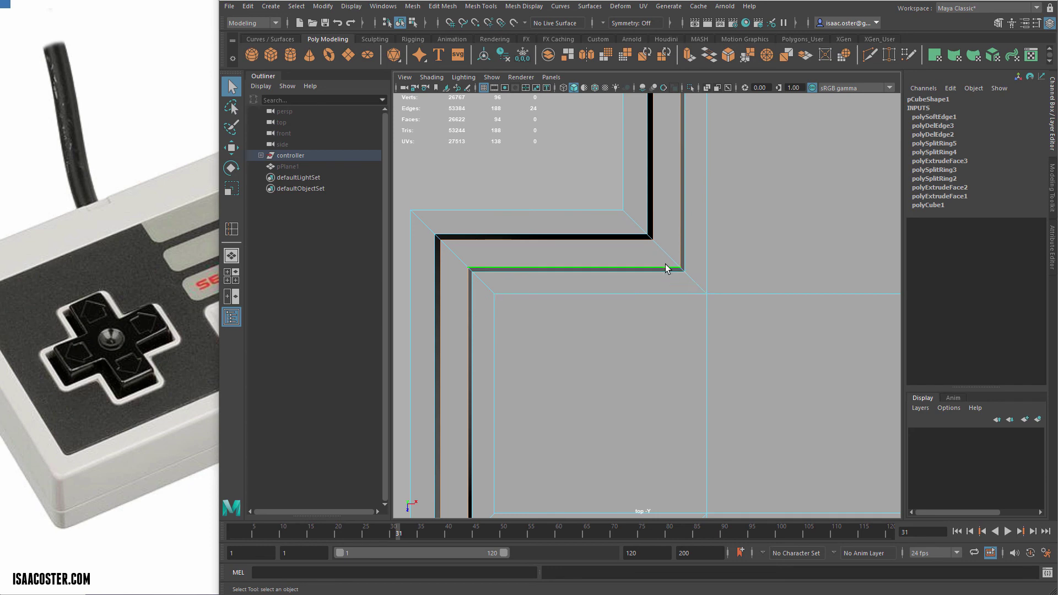
{"action": "left_click", "coordinate": [629, 249]}
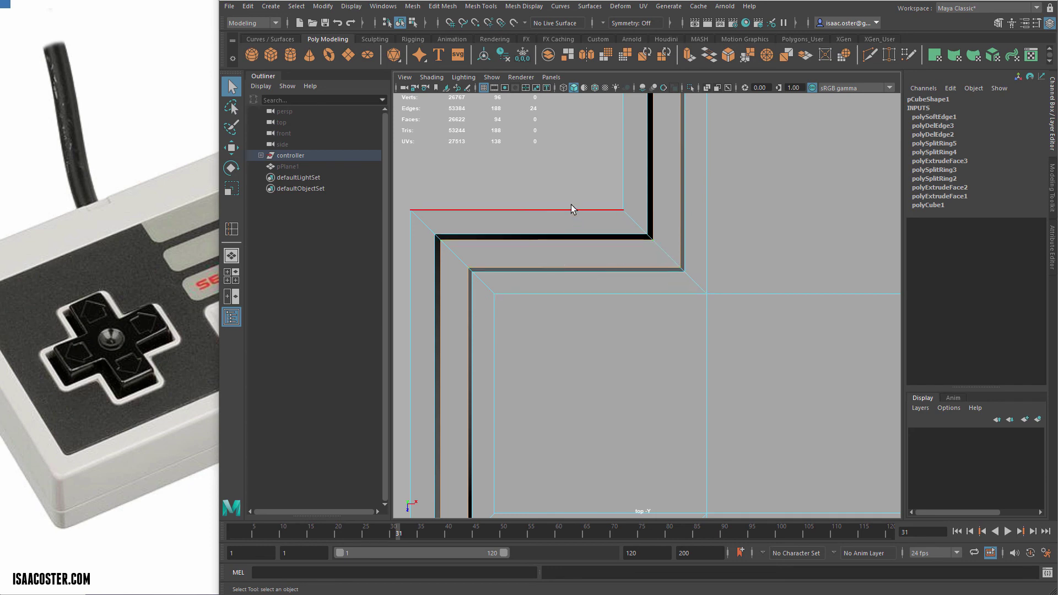
{"action": "scroll", "coordinate": [669, 196], "scroll_direction": "down", "scroll_amount": 10}
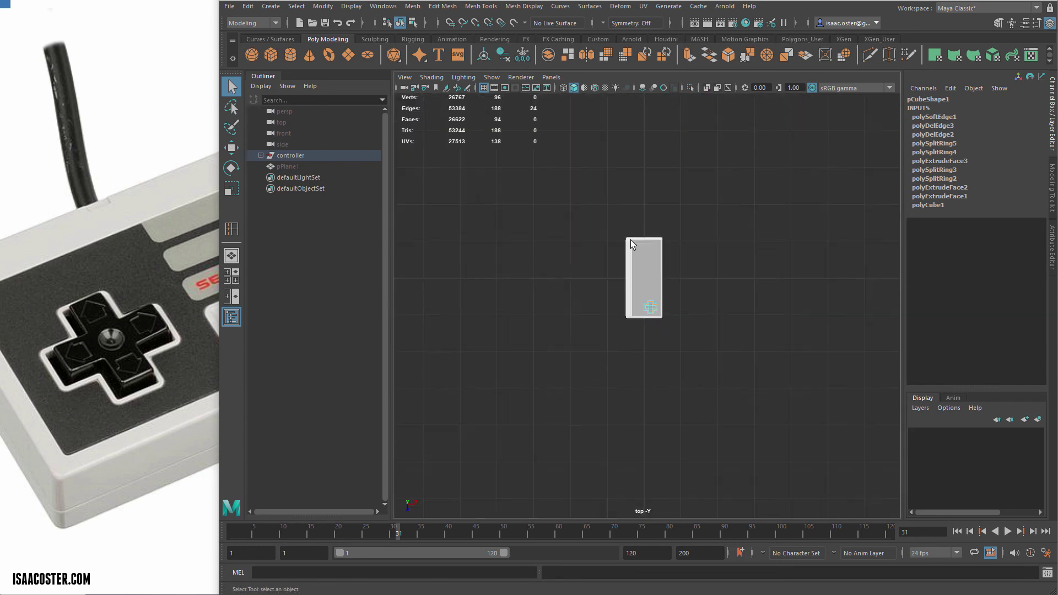
{"action": "scroll", "coordinate": [631, 240], "scroll_direction": "up", "scroll_amount": 10}
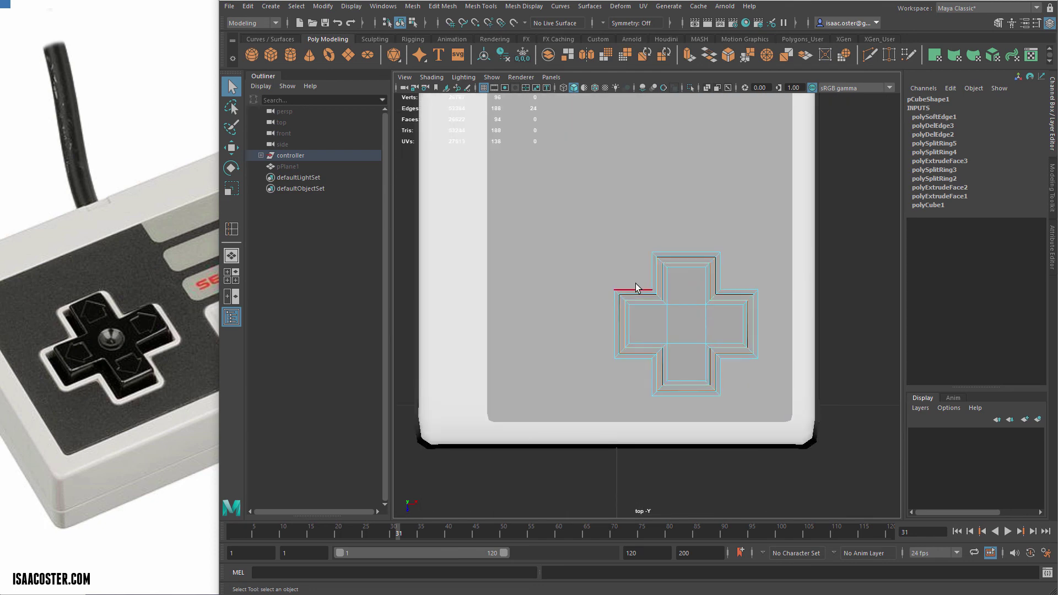
{"action": "scroll", "coordinate": [639, 278], "scroll_direction": "up", "scroll_amount": 3}
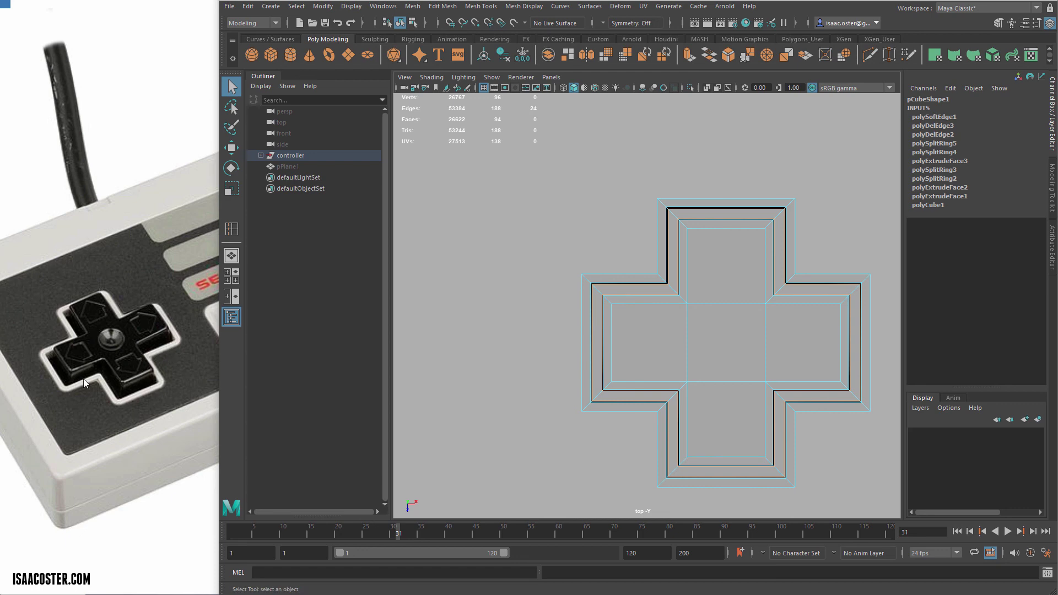
Step: Return to the perspective view and select the loop of top faces on the rim around the D-pad
{"action": "key", "text": "space"}
{"action": "left_click_drag", "start_coordinate": [521, 318], "coordinate": [522, 286]}
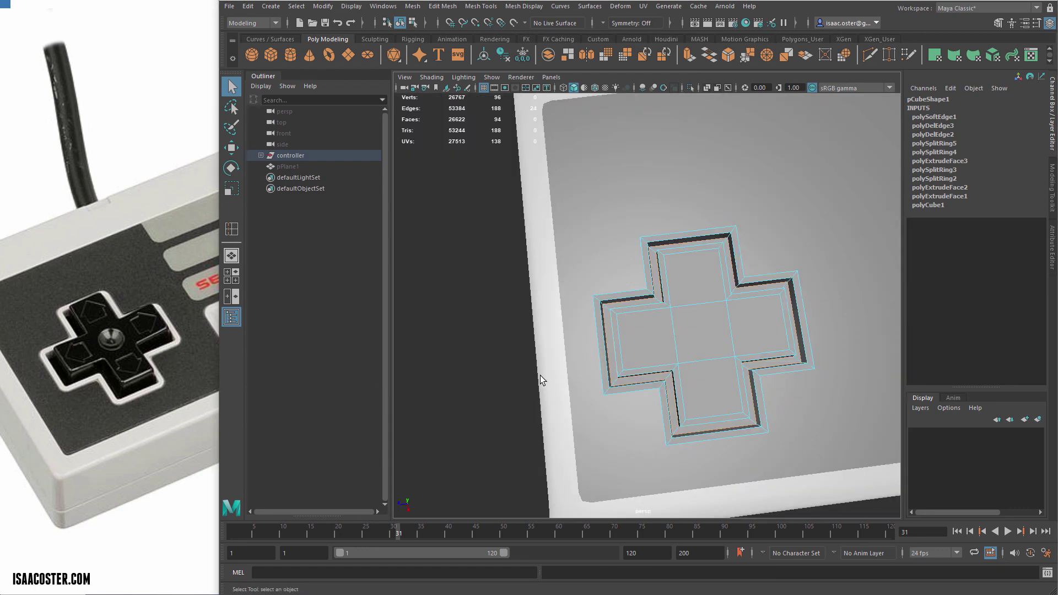
{"action": "left_click_drag", "start_coordinate": [539, 378], "coordinate": [500, 325], "text": "alt"}
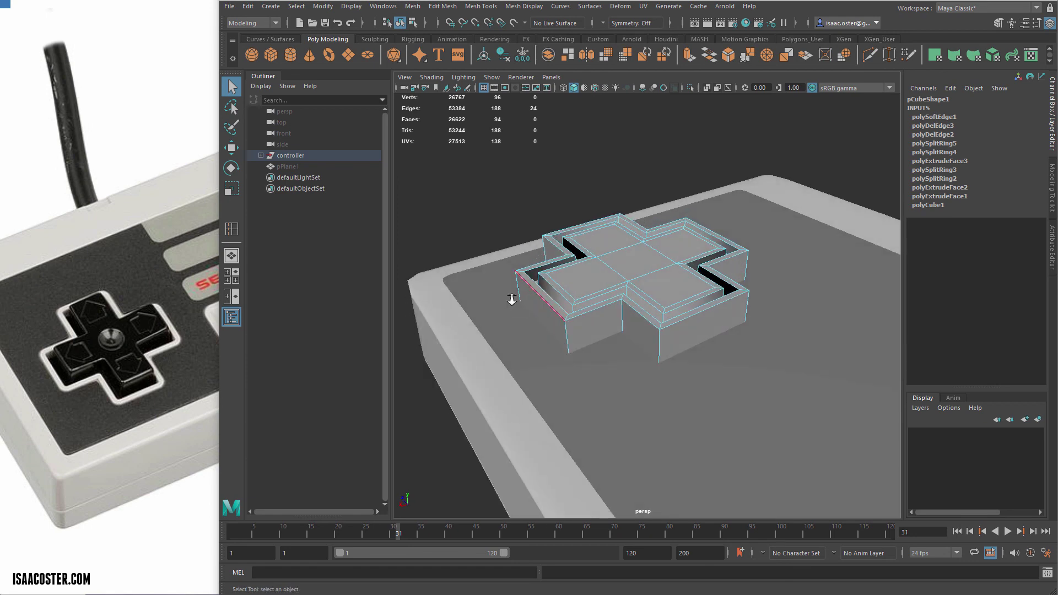
{"action": "right_click_drag", "start_coordinate": [512, 299], "coordinate": [534, 319], "text": "alt"}
{"action": "left_click", "coordinate": [530, 301]}
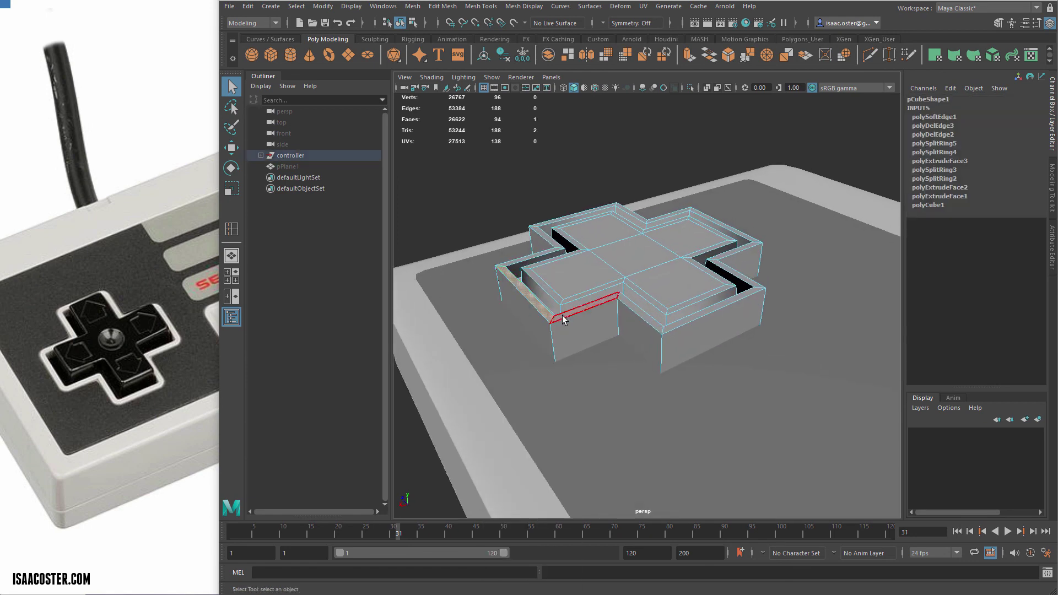
{"action": "key", "text": "w"}
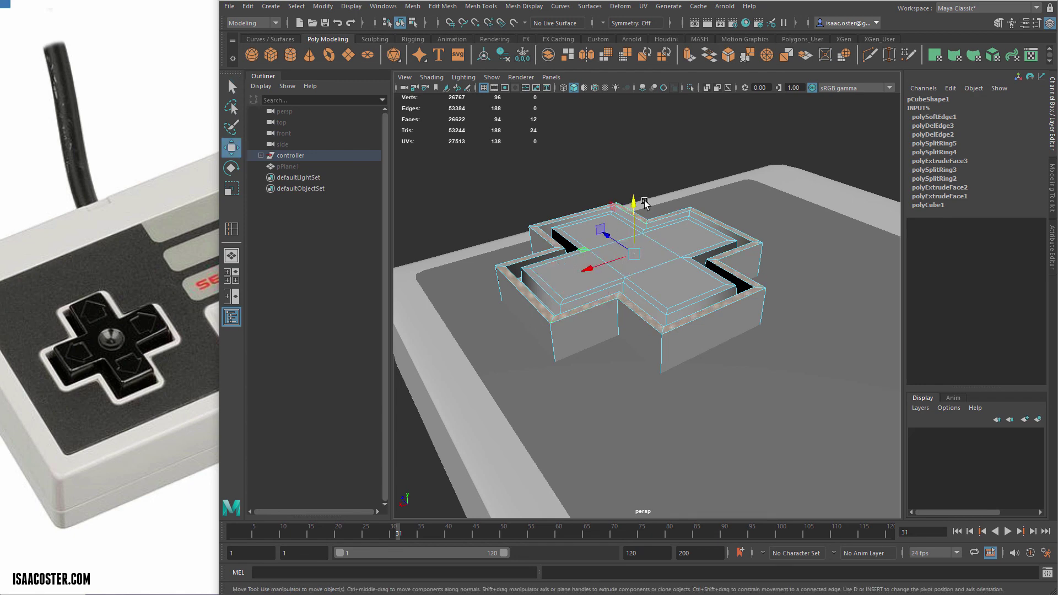
Step: Add the groove's outer wall and floor face loops to the rim selection and lower them below the D-pad's top
{"action": "right_click_drag", "start_coordinate": [524, 260], "coordinate": [501, 300], "text": "alt"}
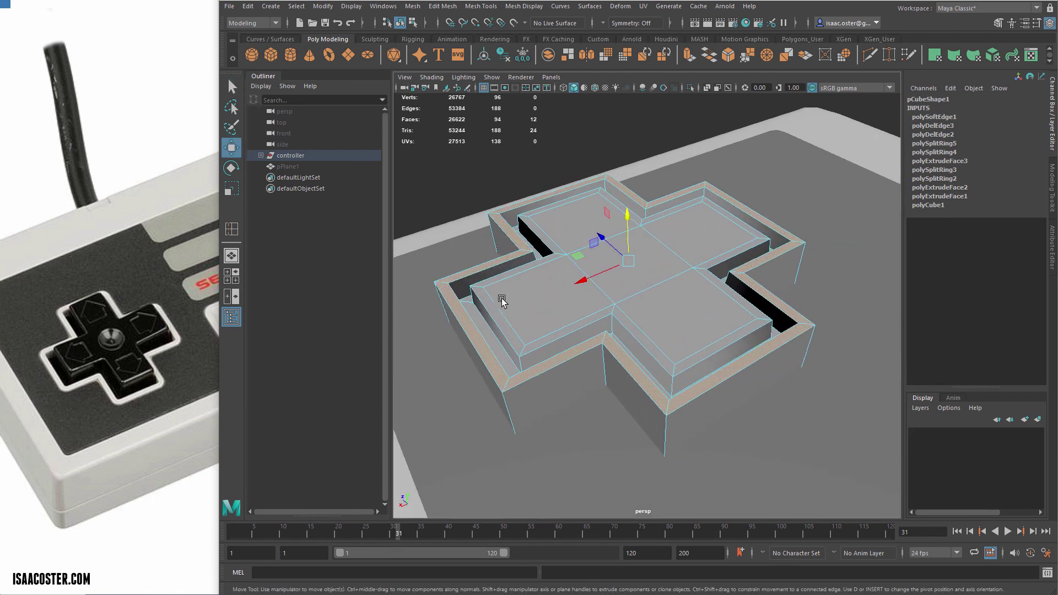
{"action": "left_click", "coordinate": [479, 315], "text": "shift"}
{"action": "left_click_drag", "start_coordinate": [478, 315], "coordinate": [575, 347], "text": "alt"}
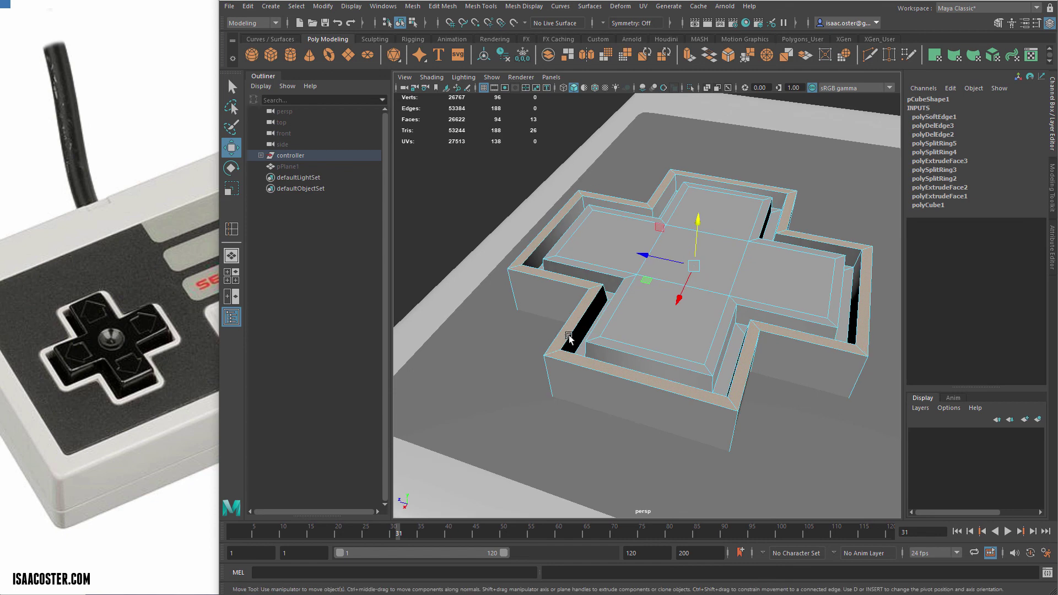
{"action": "double_click", "coordinate": [583, 350], "text": "shift"}
{"action": "left_click_drag", "start_coordinate": [654, 362], "coordinate": [497, 235], "text": "alt"}
{"action": "left_click", "coordinate": [572, 292], "text": "shift"}
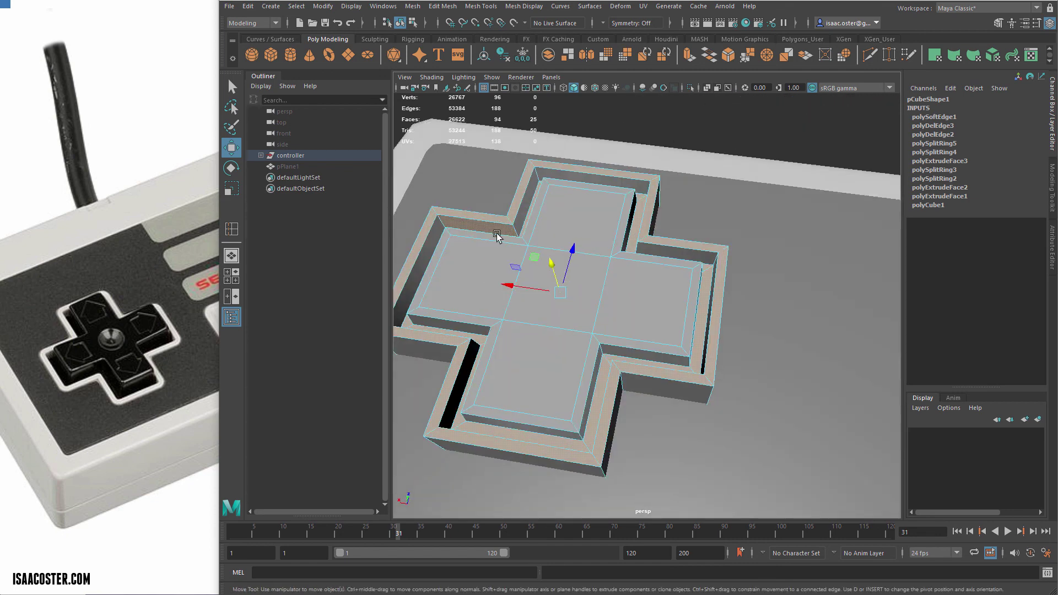
{"action": "double_click", "coordinate": [521, 221], "text": "shift"}
{"action": "left_click_drag", "start_coordinate": [552, 256], "coordinate": [600, 244], "text": "alt"}
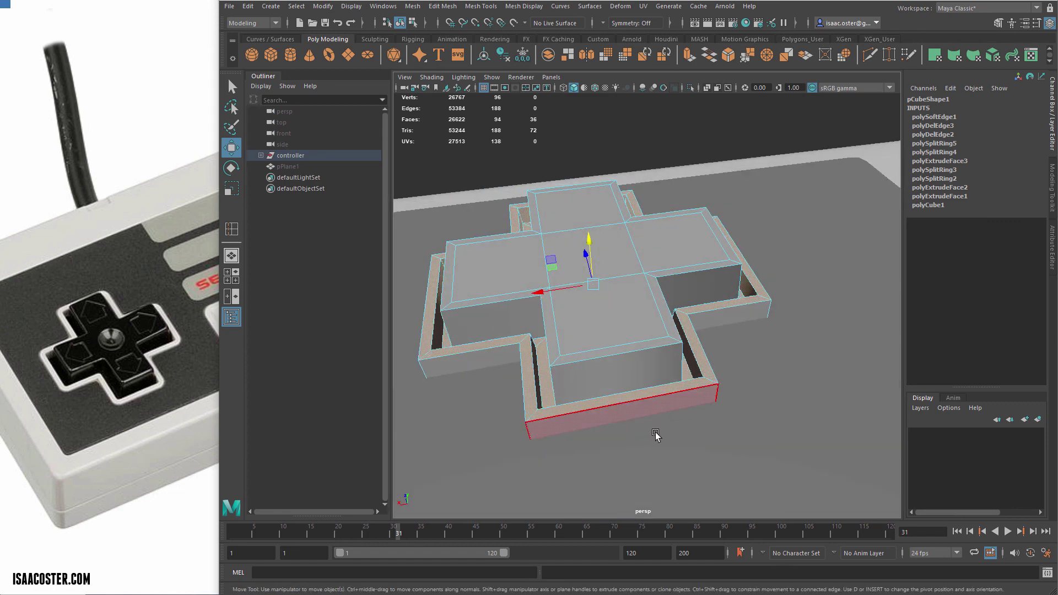
{"action": "left_click_drag", "start_coordinate": [657, 434], "coordinate": [671, 433], "text": "alt"}
Step: Return to object selection, deselect the D-pad, and review it on the whole controller against the reference photo
{"action": "key", "text": "F8"}
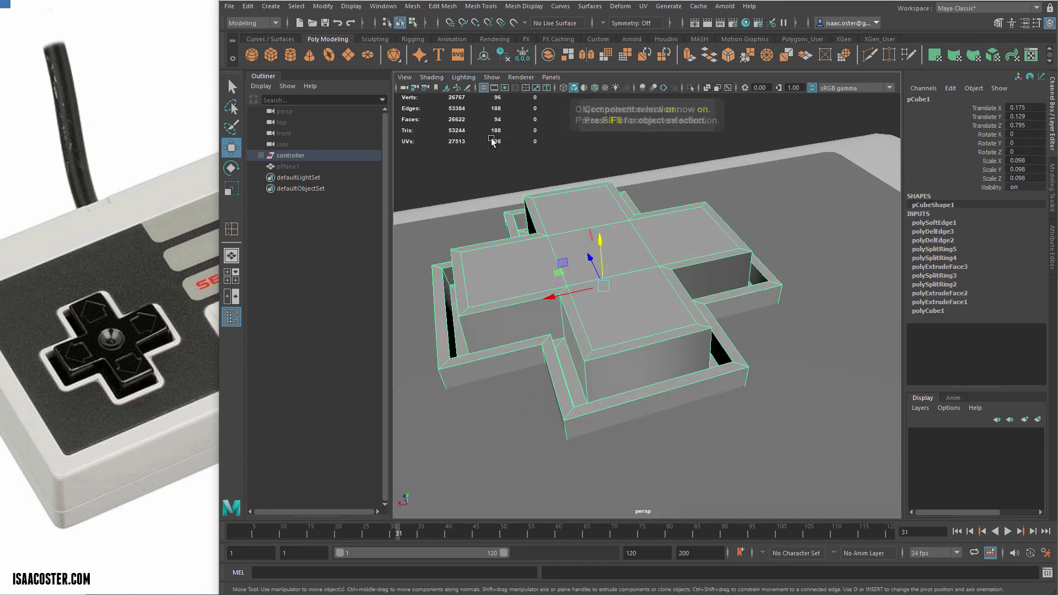
{"action": "left_click", "coordinate": [532, 197]}
{"action": "left_click_drag", "start_coordinate": [533, 199], "coordinate": [680, 282], "text": "alt"}
{"action": "right_click_drag", "start_coordinate": [680, 283], "coordinate": [636, 288], "text": "alt"}
{"action": "left_click_drag", "start_coordinate": [635, 288], "coordinate": [558, 304], "text": "alt"}
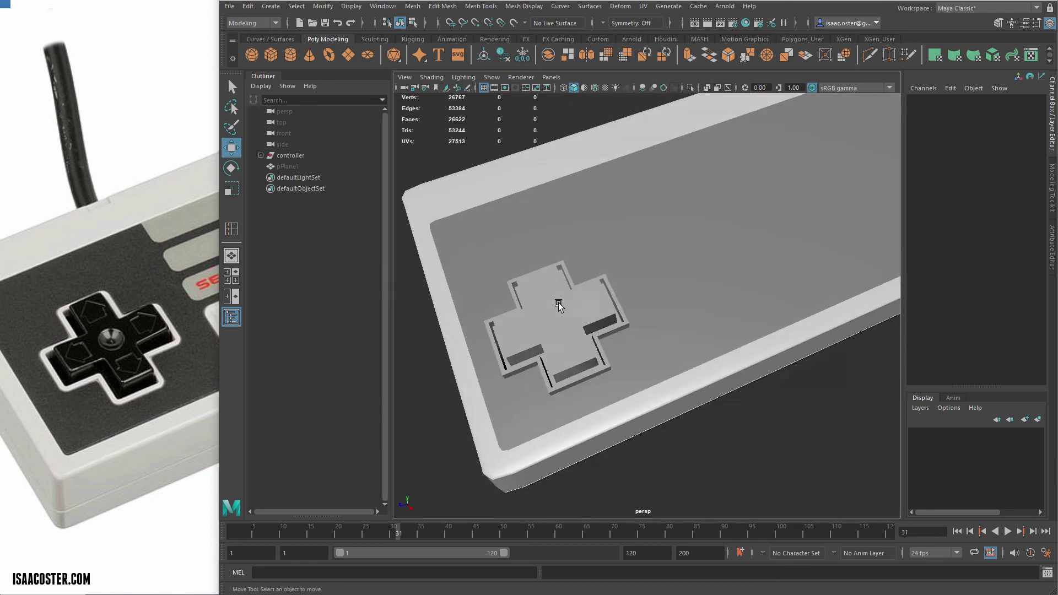
{"action": "scroll", "coordinate": [581, 310], "scroll_direction": "down", "scroll_amount": 2}
{"action": "scroll", "coordinate": [604, 318], "scroll_direction": "down", "scroll_amount": 2}
{"action": "middle_click_drag", "start_coordinate": [604, 318], "coordinate": [523, 369], "text": "alt"}
{"action": "left_click_drag", "start_coordinate": [535, 363], "coordinate": [567, 349], "text": "alt"}
{"action": "middle_click_drag", "start_coordinate": [567, 350], "coordinate": [594, 329], "text": "alt"}
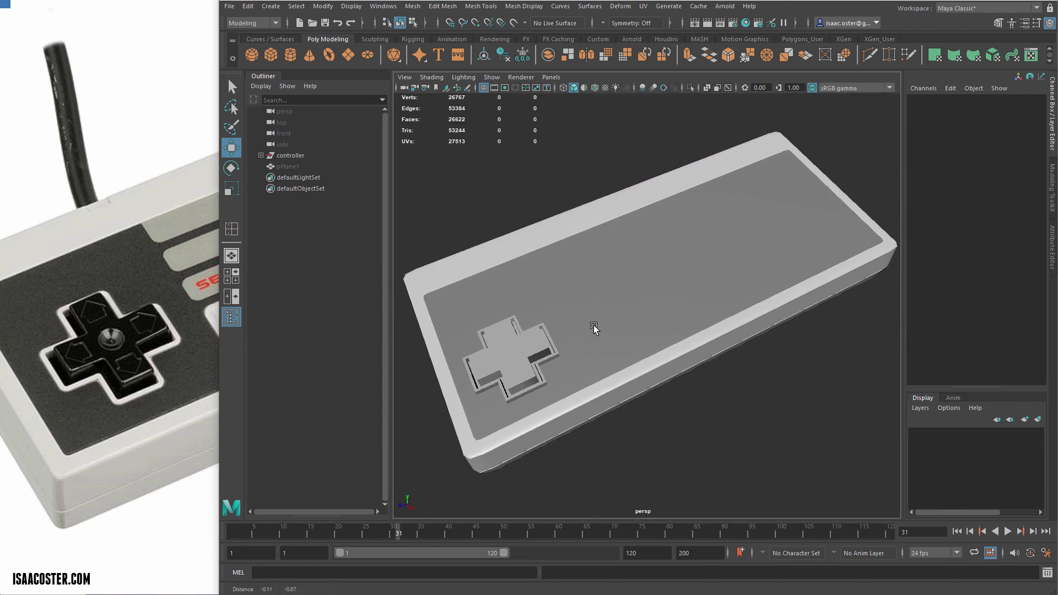